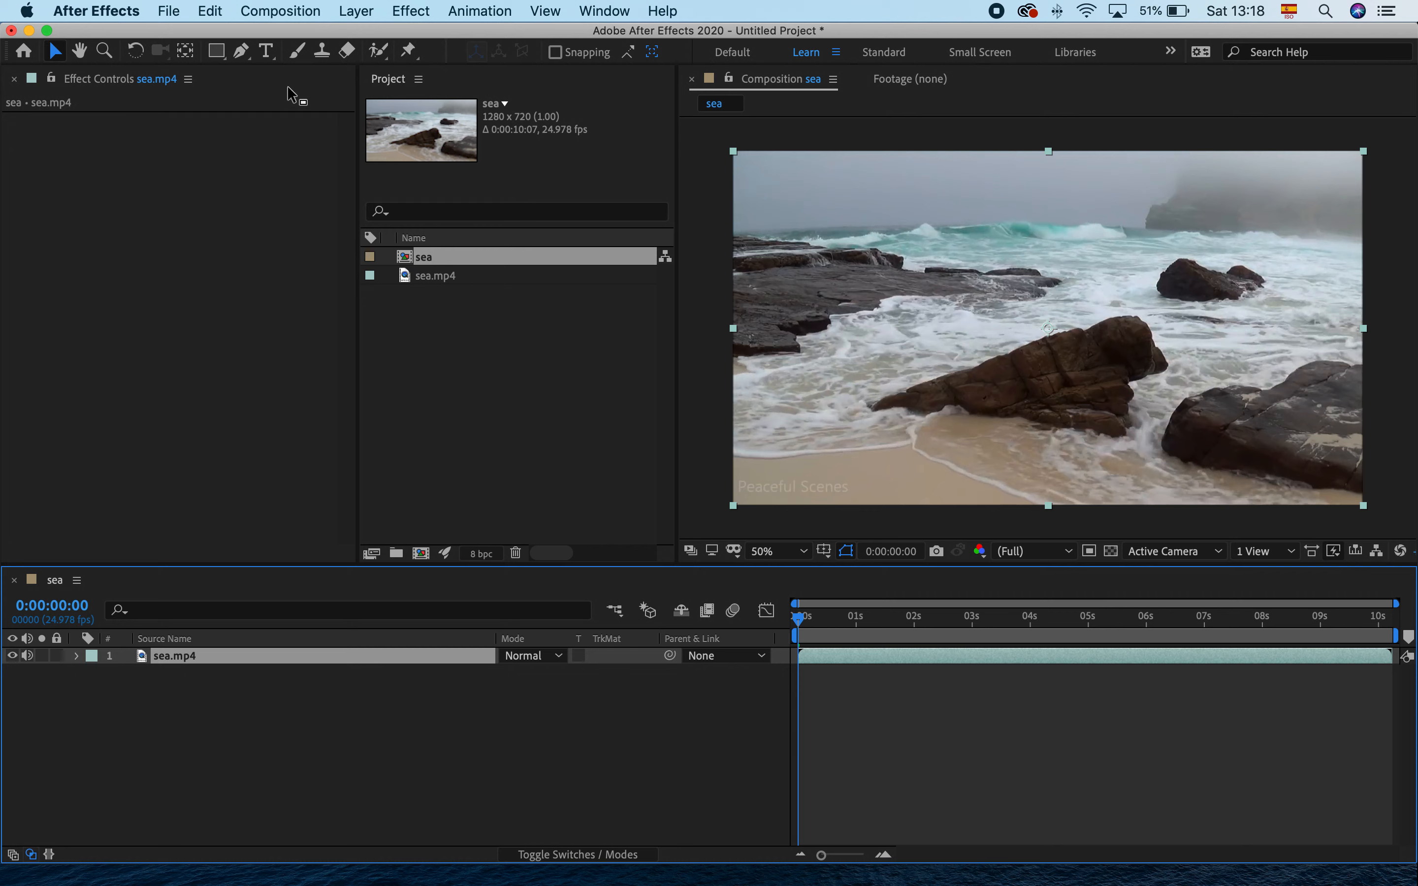
# Activate the Type tool and close the Paragraph panel, keeping the Character settings open with the Shelby Bold font.
pyautogui.click(268, 52)
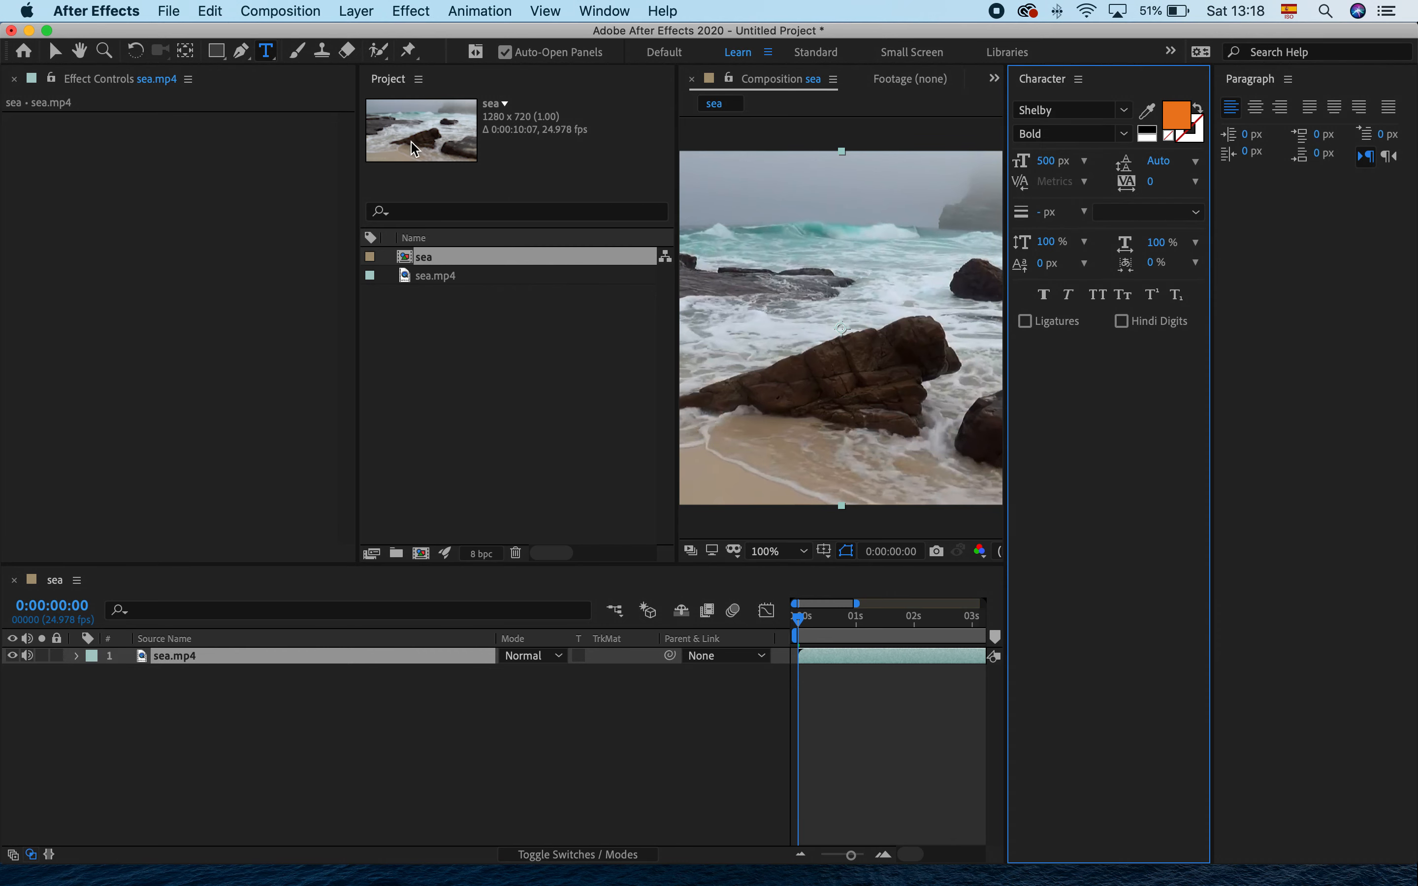
pyautogui.rightClick(1254, 77)
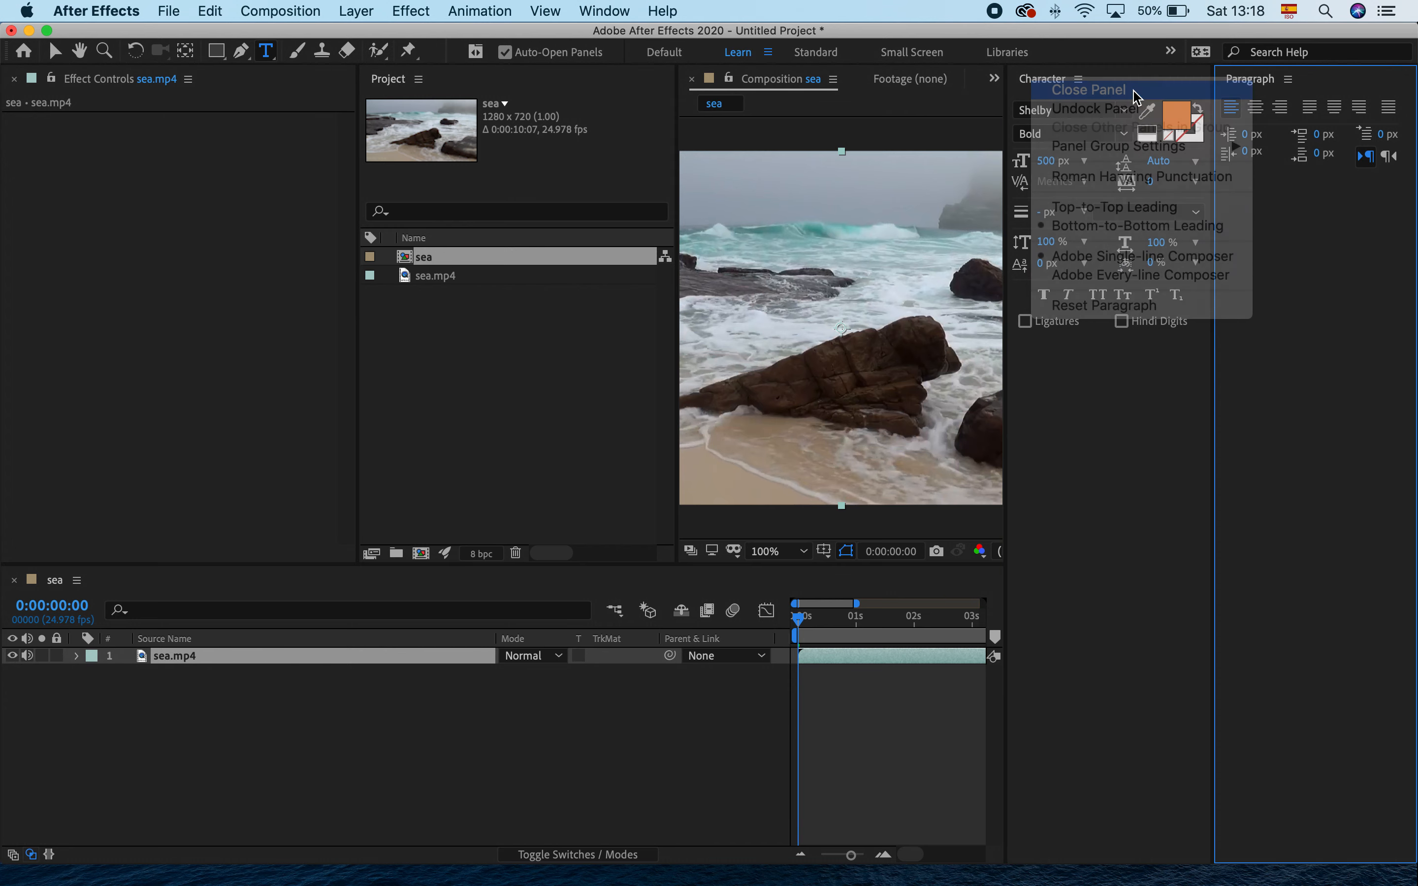
pyautogui.click(1134, 91)
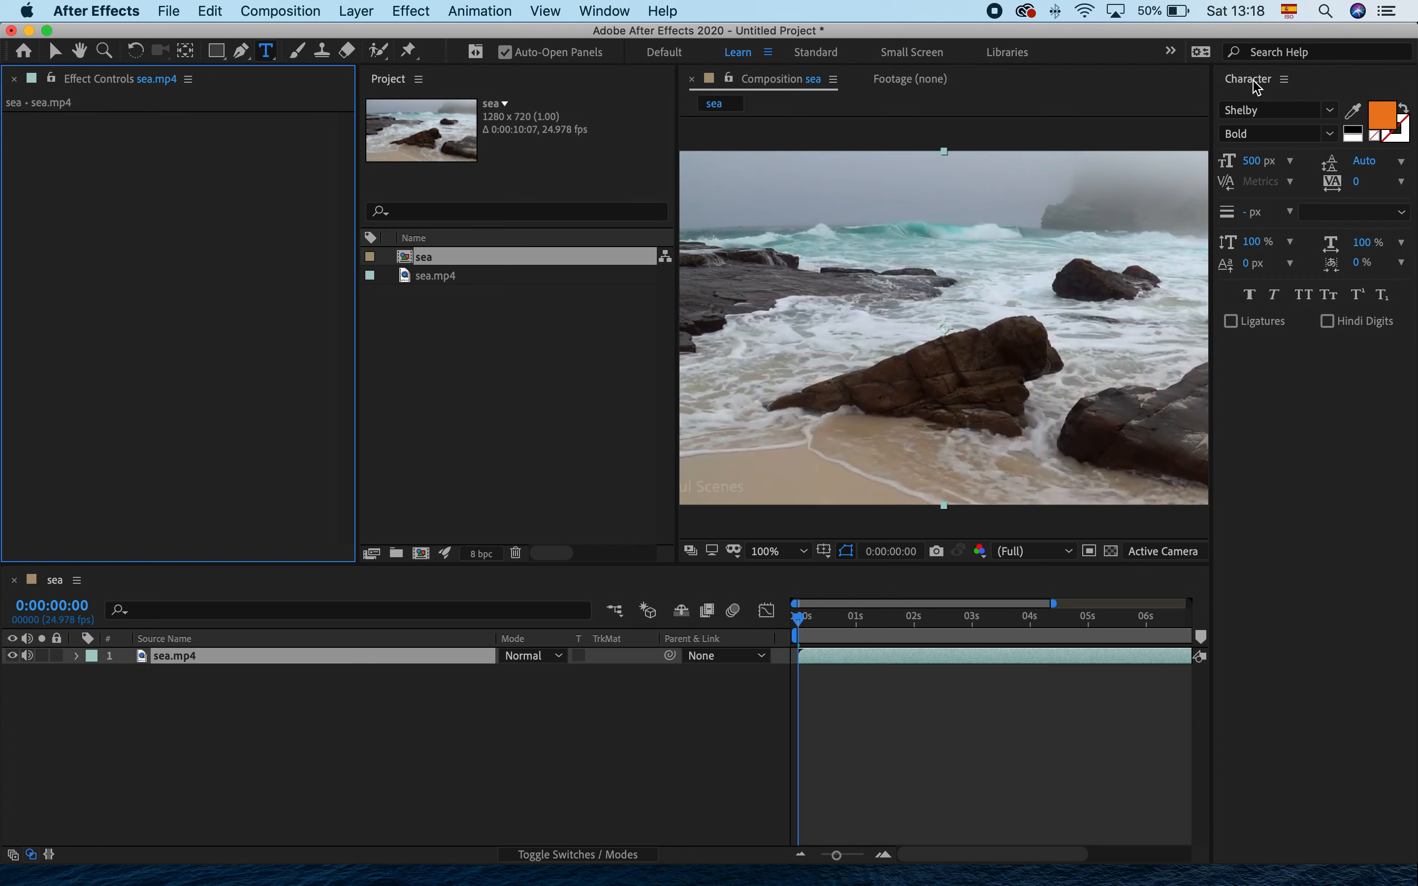
pyautogui.click(1329, 111)
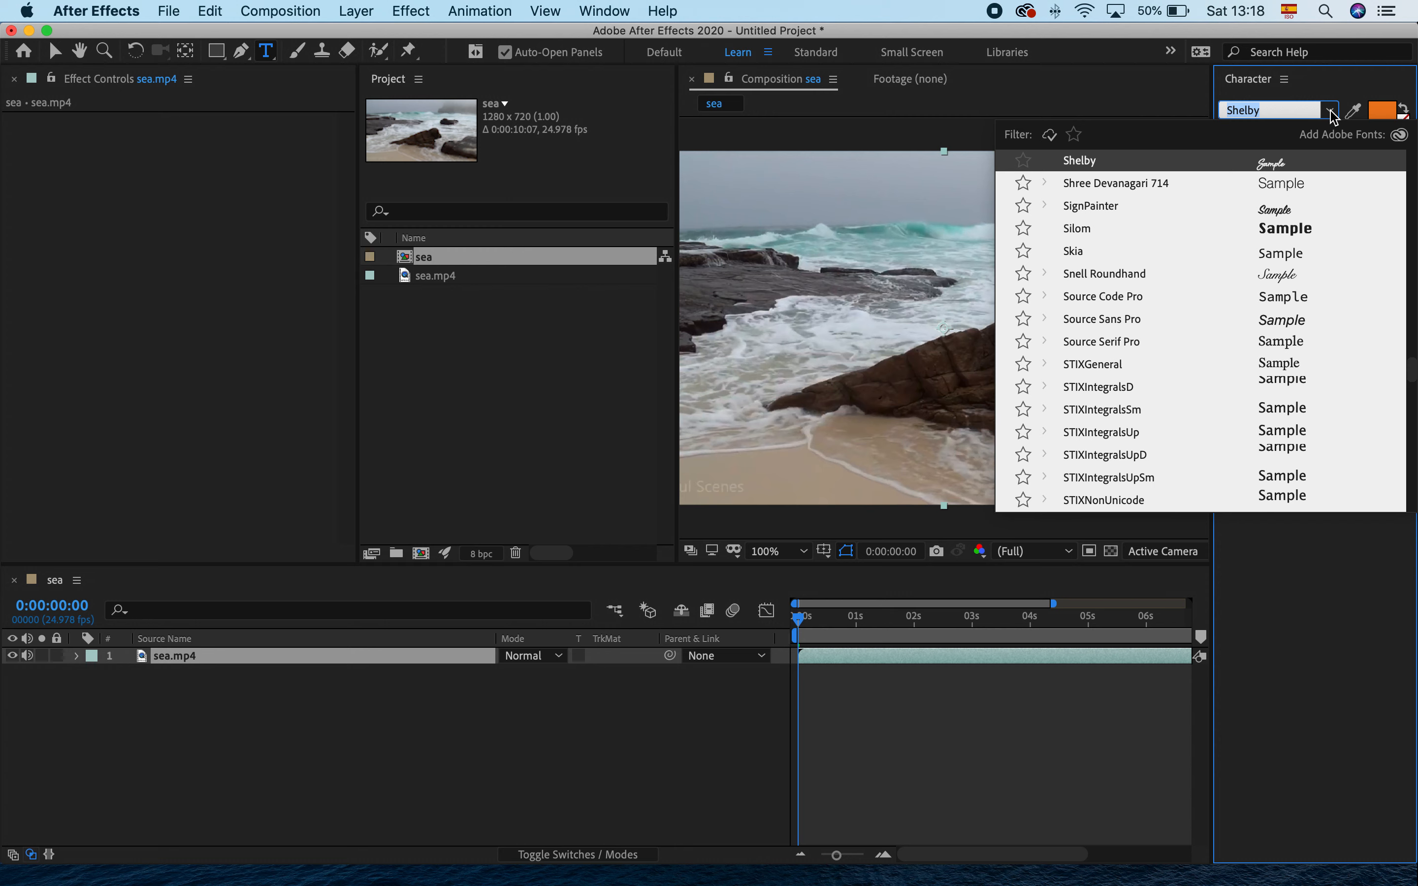
pyautogui.click(1330, 112)
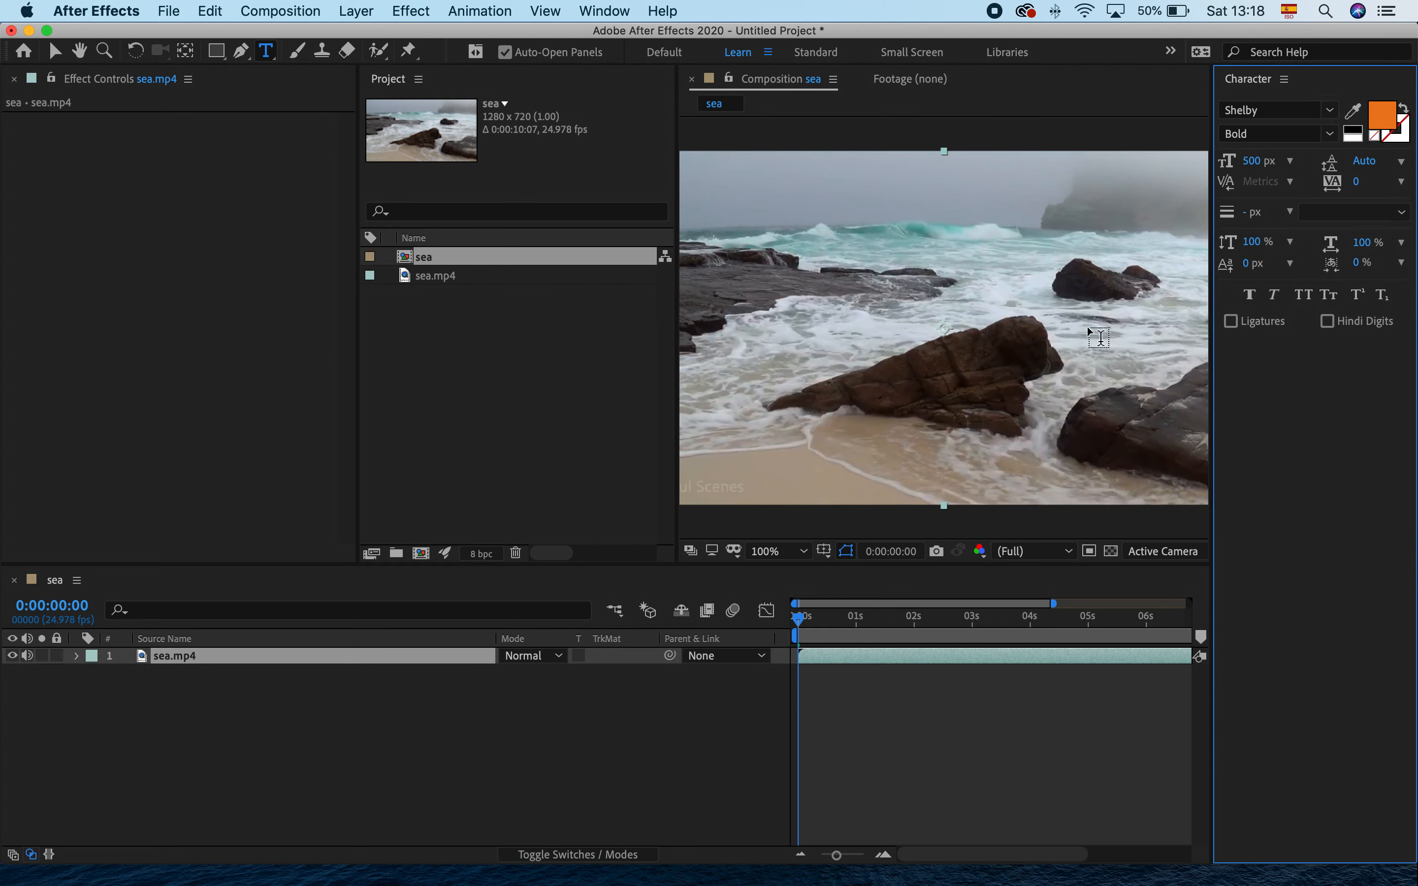
# Add a horizontal text layer reading "Free" over the sea footage.
pyautogui.click(269, 54)
pyautogui.click(853, 287)
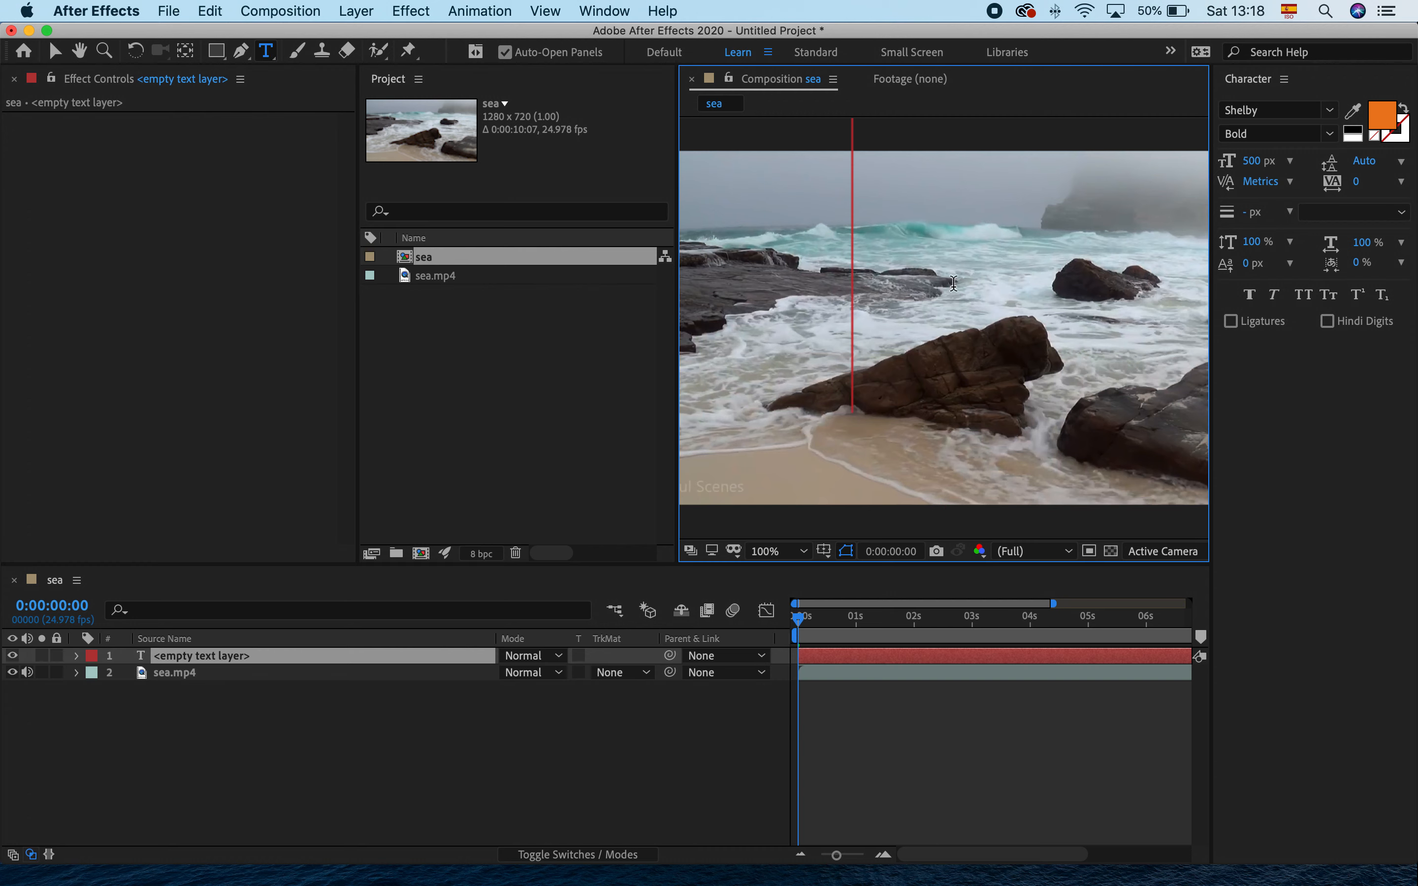
pyautogui.write('Free')
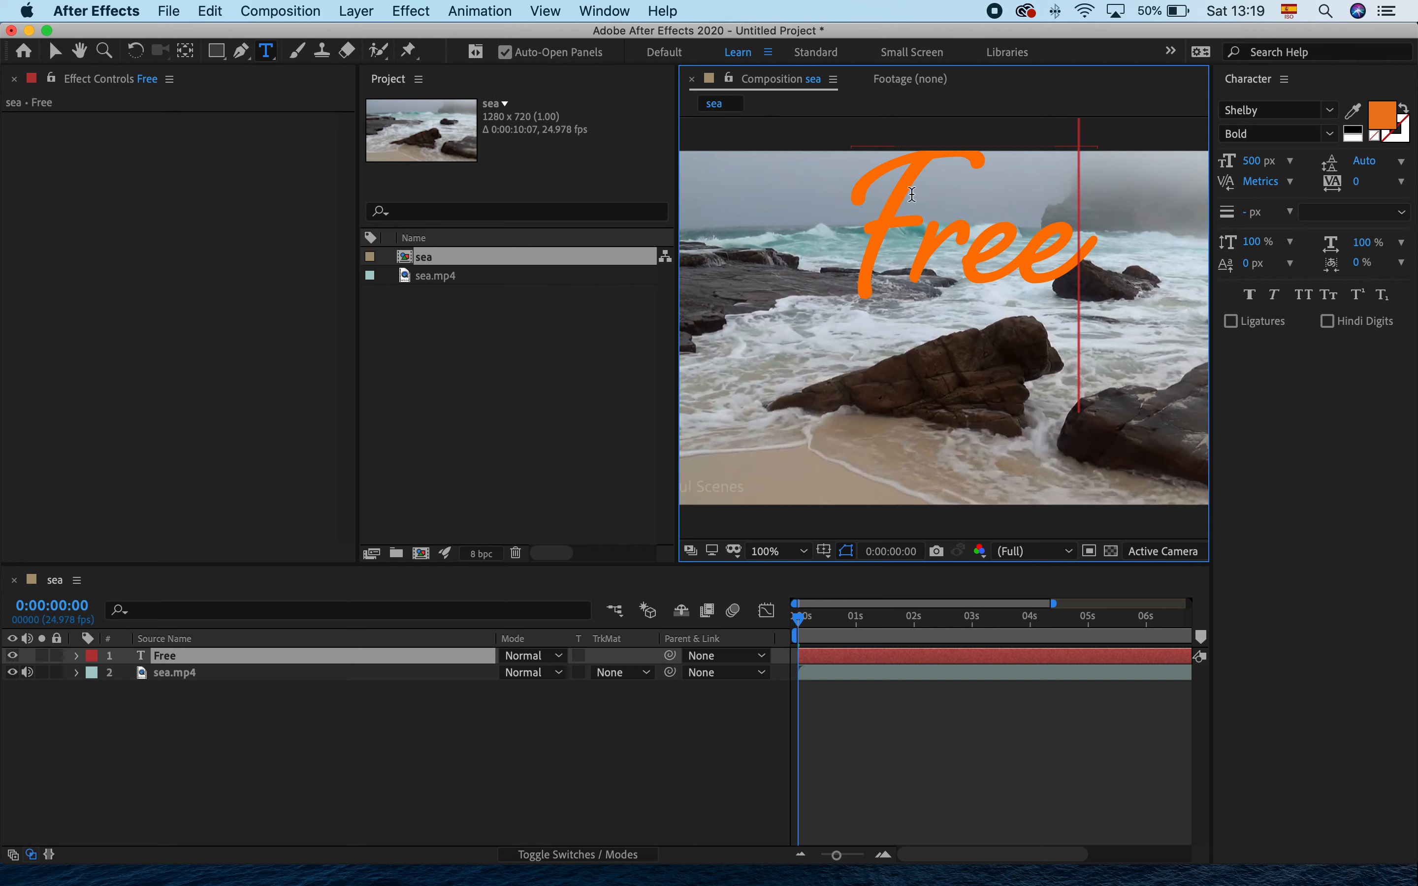
# Replace the whole text on the layer with a sample first name.
pyautogui.doubleClick(1016, 265)
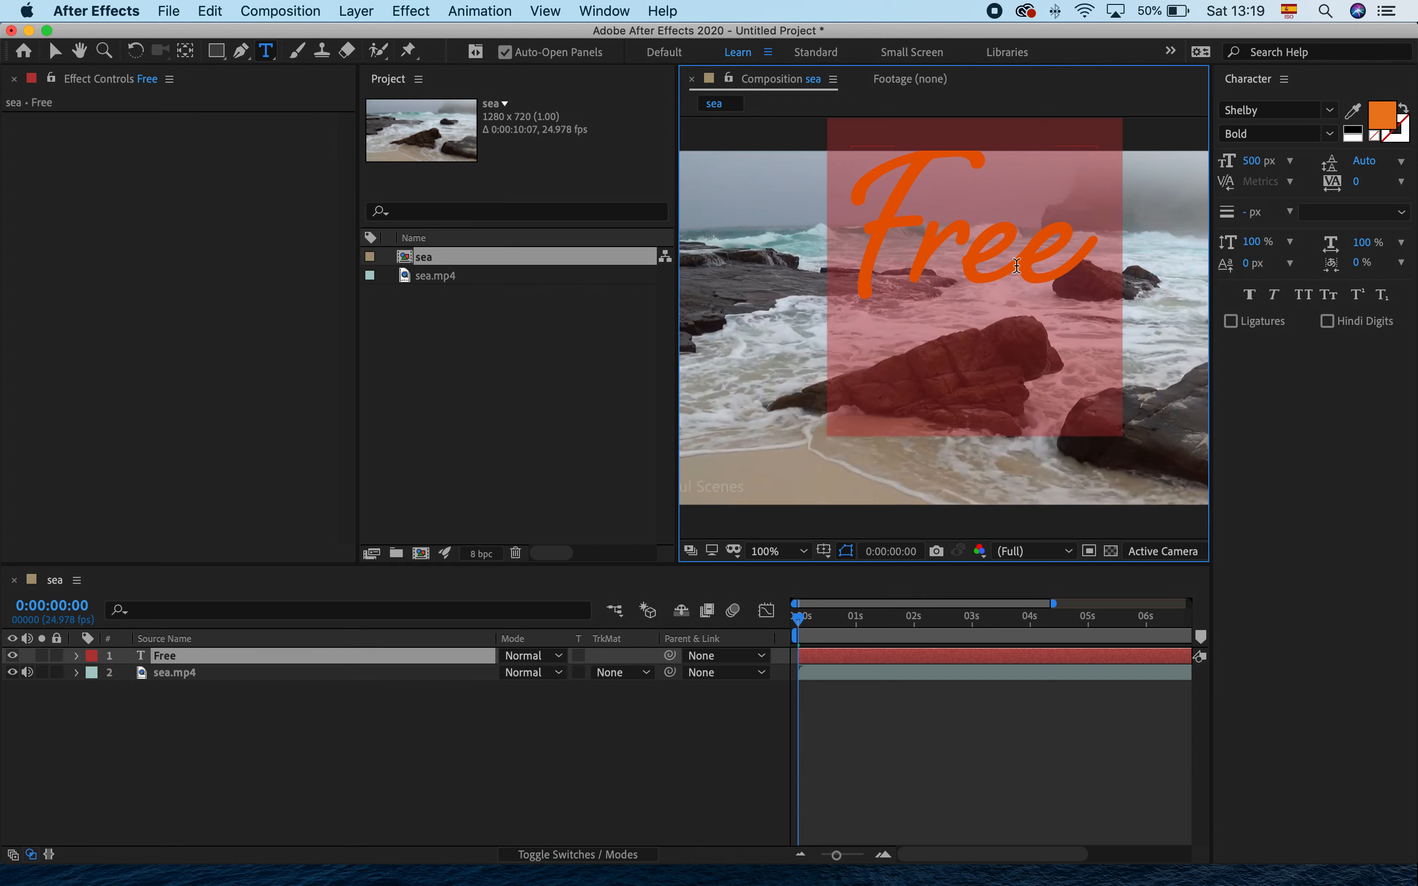
pyautogui.write('L')
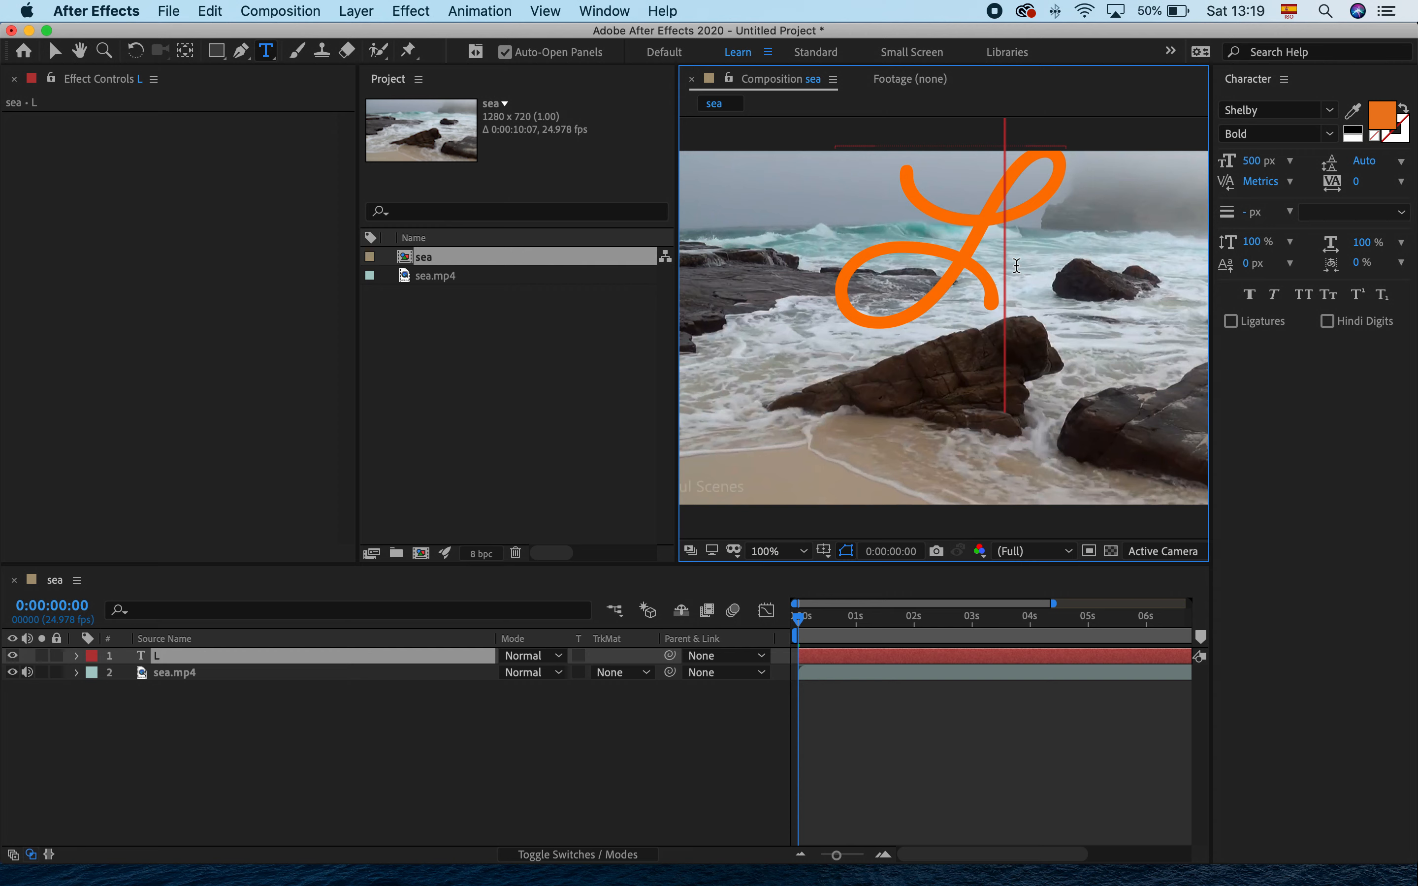
pyautogui.write('aura')
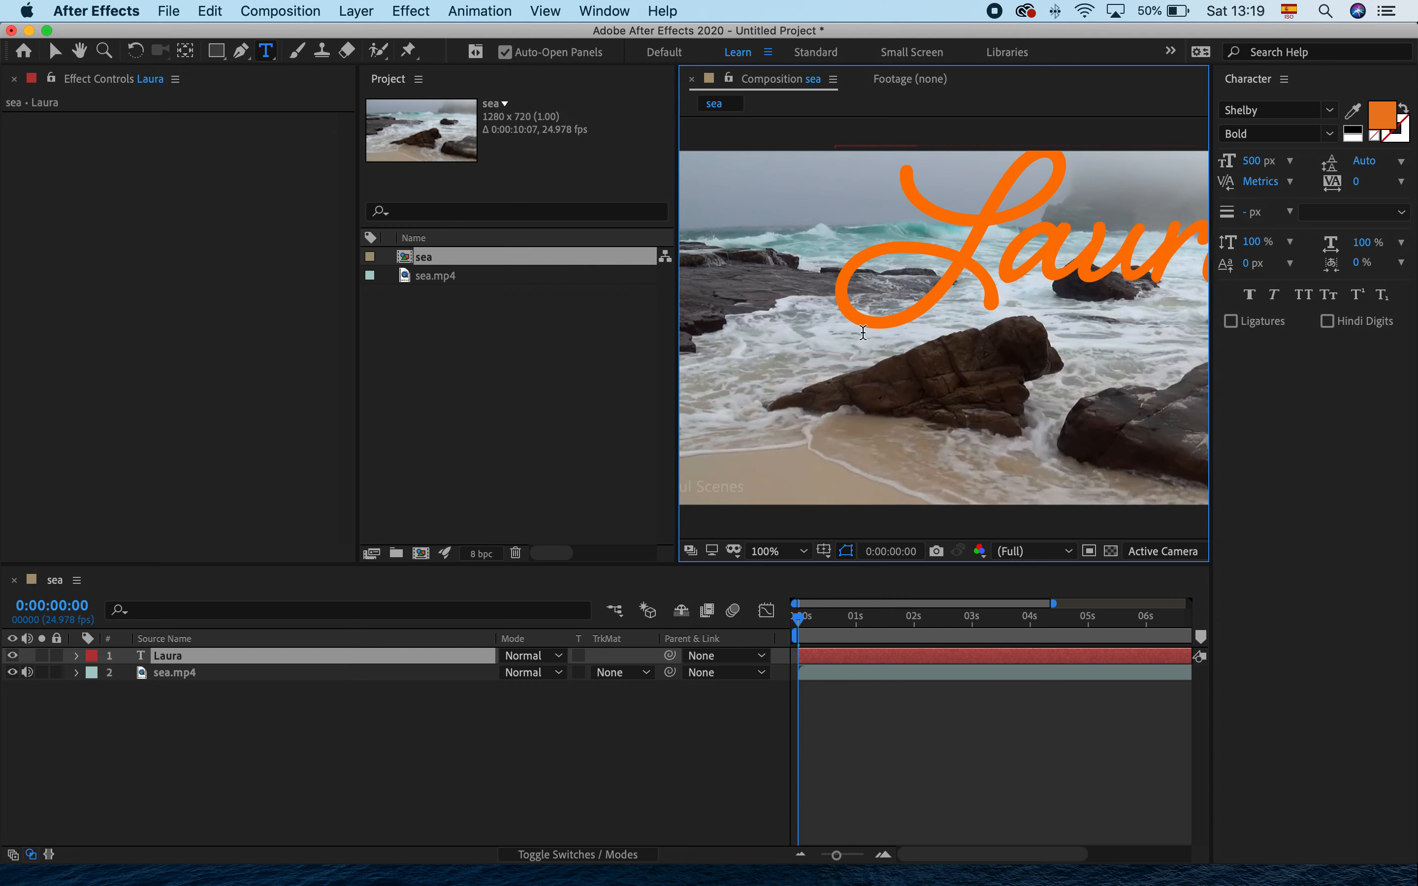
# Change the layer's text to "Sun" and move the word down to the middle of the frame.
pyautogui.doubleClick(1026, 298)
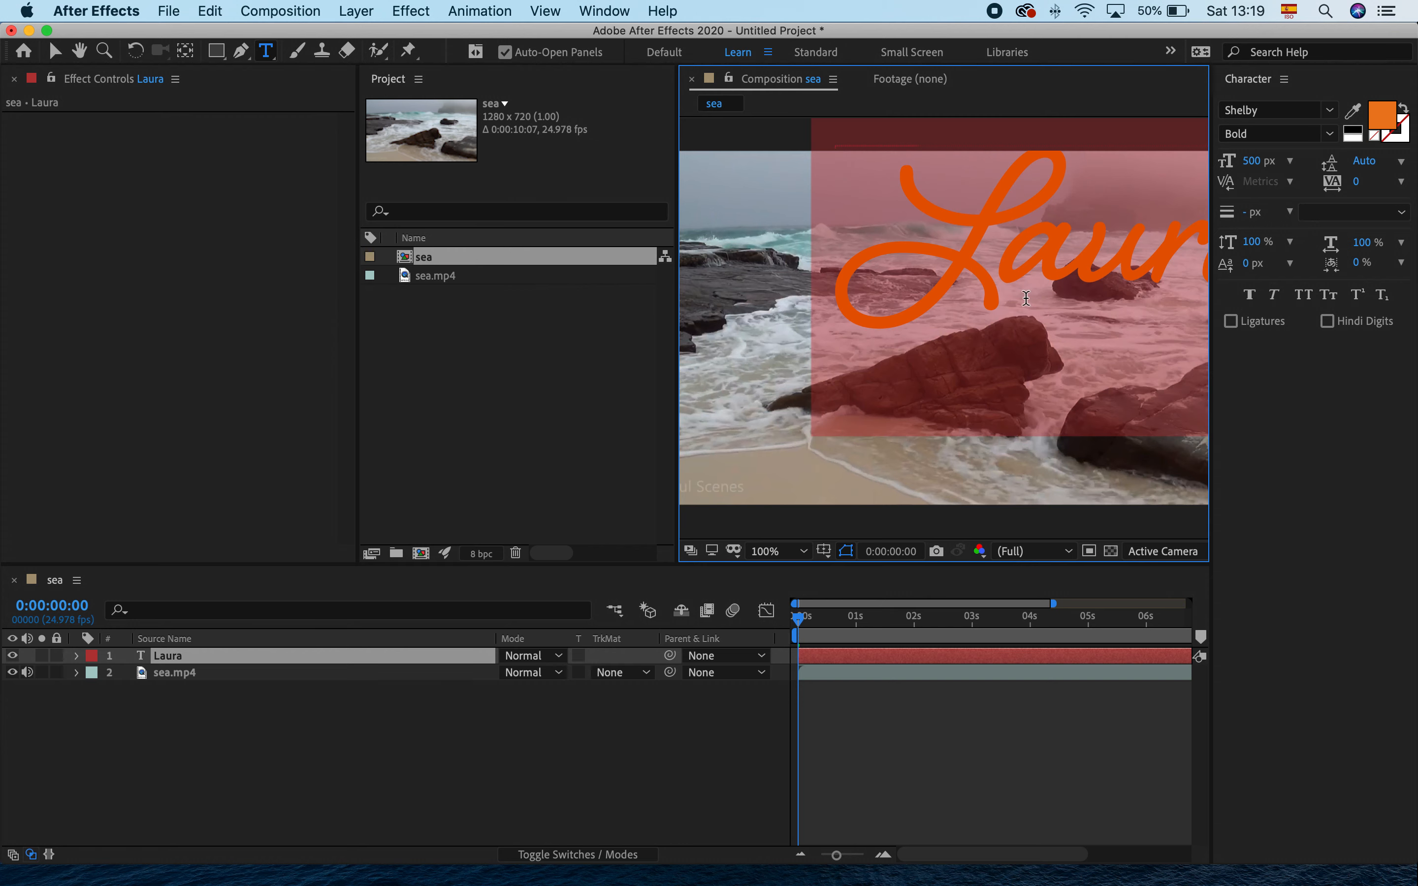
pyautogui.write('Sun')
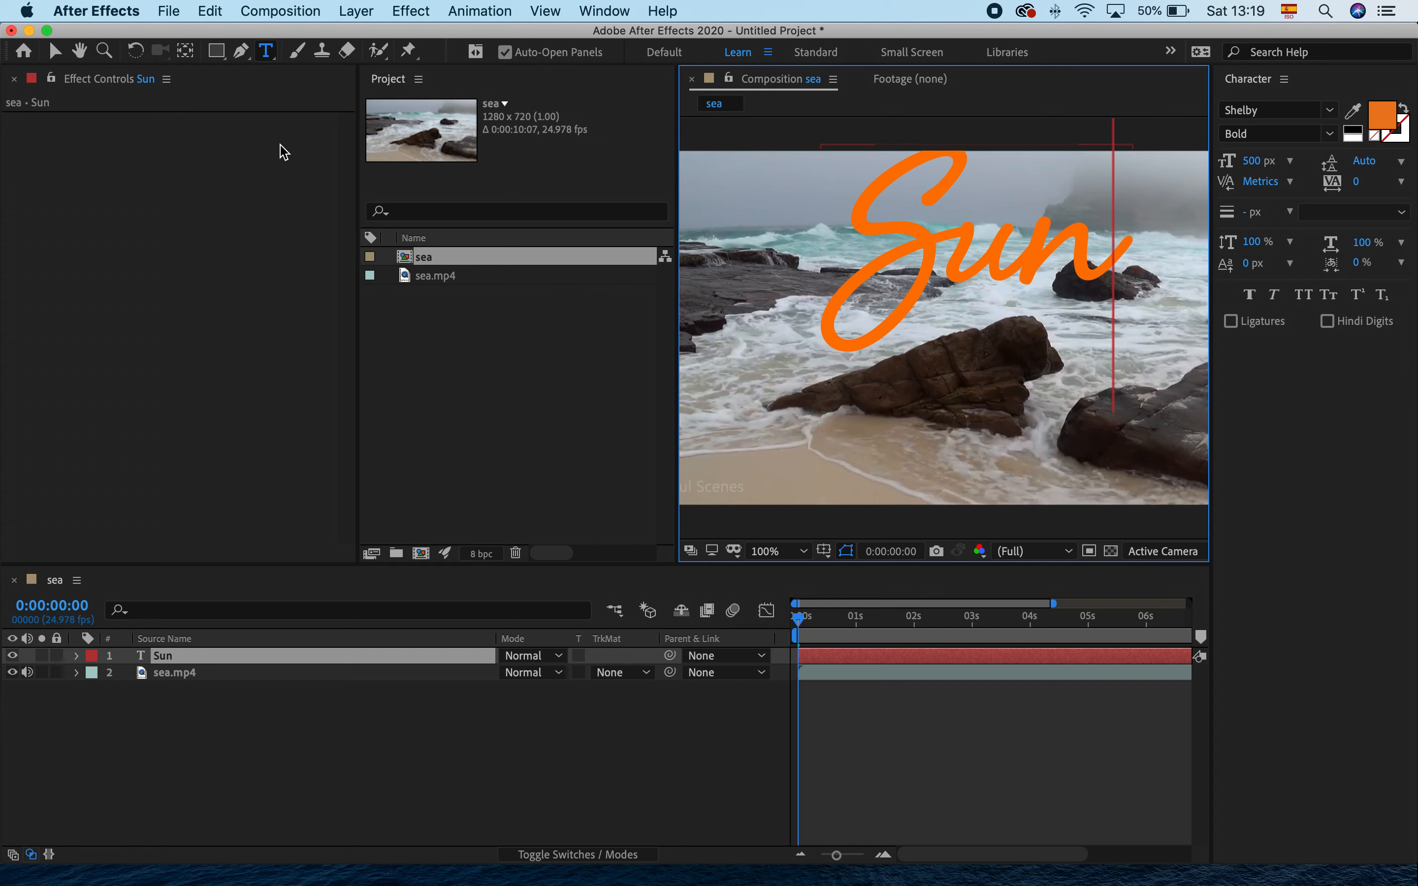
pyautogui.click(55, 51)
pyautogui.moveTo(967, 258); pyautogui.dragTo(961, 321)
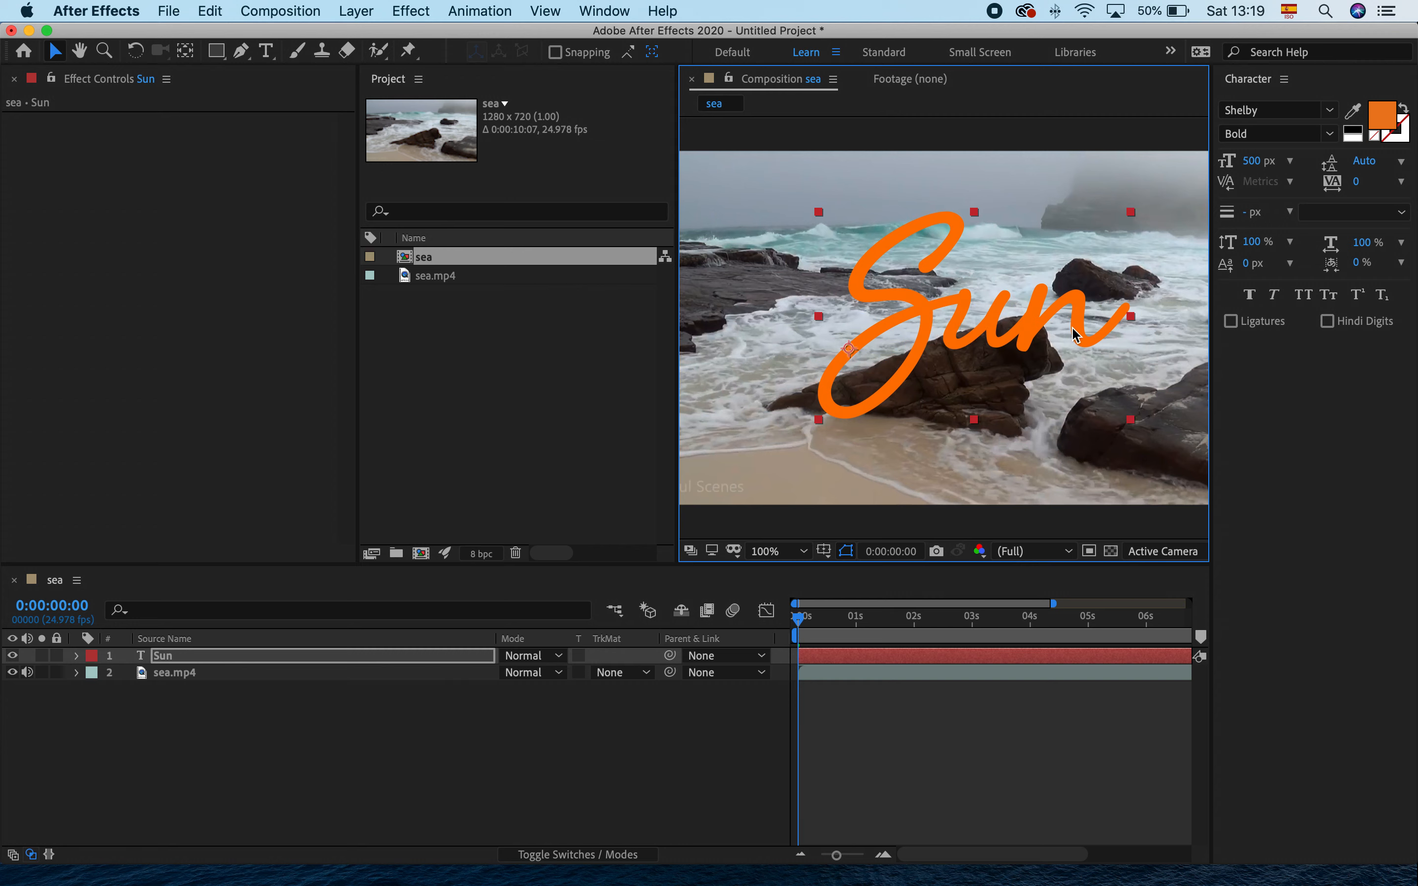
# Close the Character and Project panels to give the composition view more room.
pyautogui.rightClick(1259, 84)
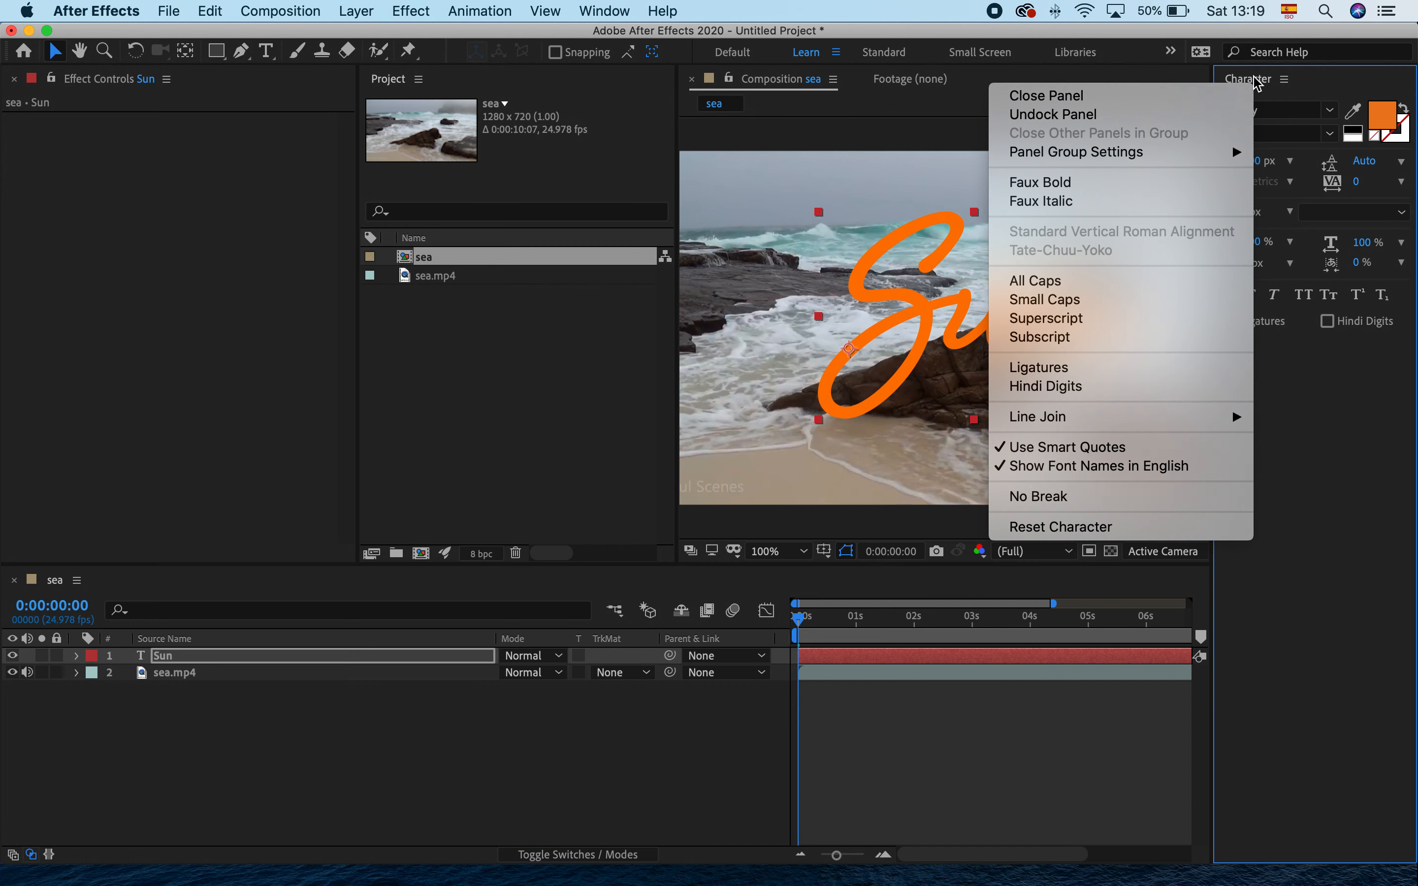
pyautogui.click(1189, 93)
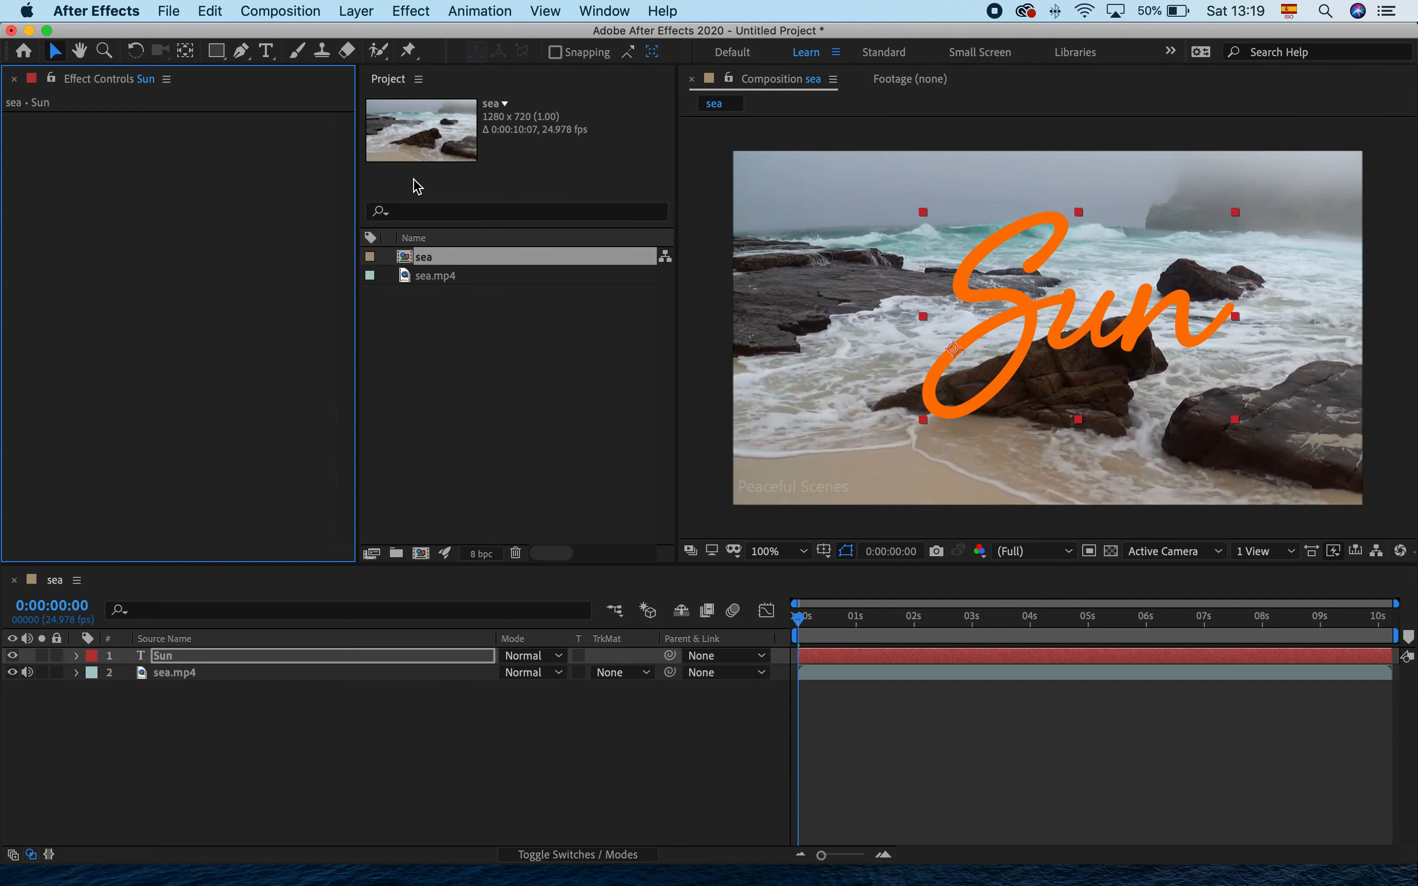
pyautogui.rightClick(387, 82)
pyautogui.click(433, 101)
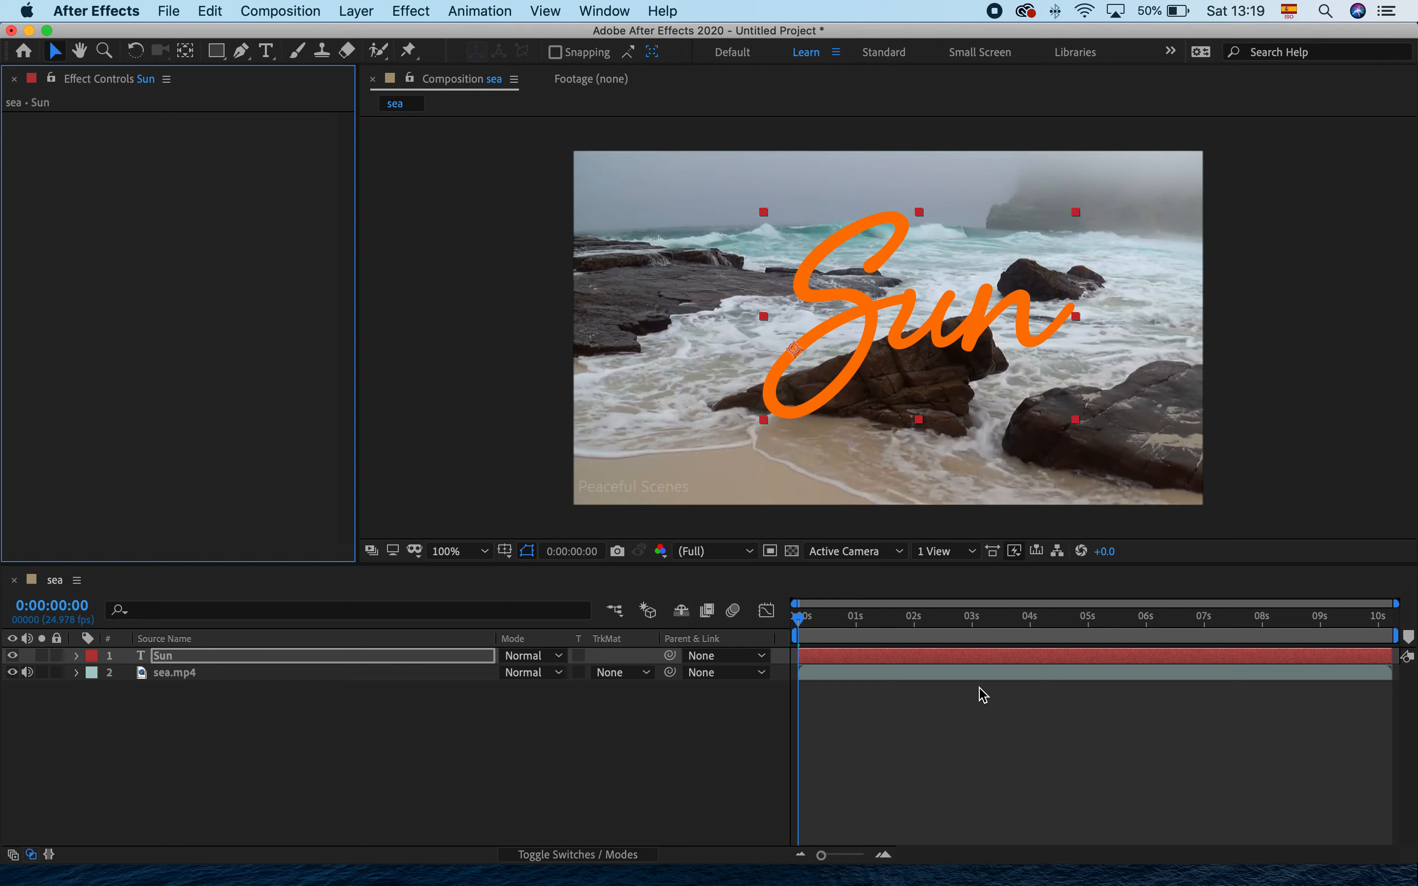
# Create a bright blue solid layer at composition size, 1280 x 720 px, above the Sun text.
pyautogui.click(358, 11)
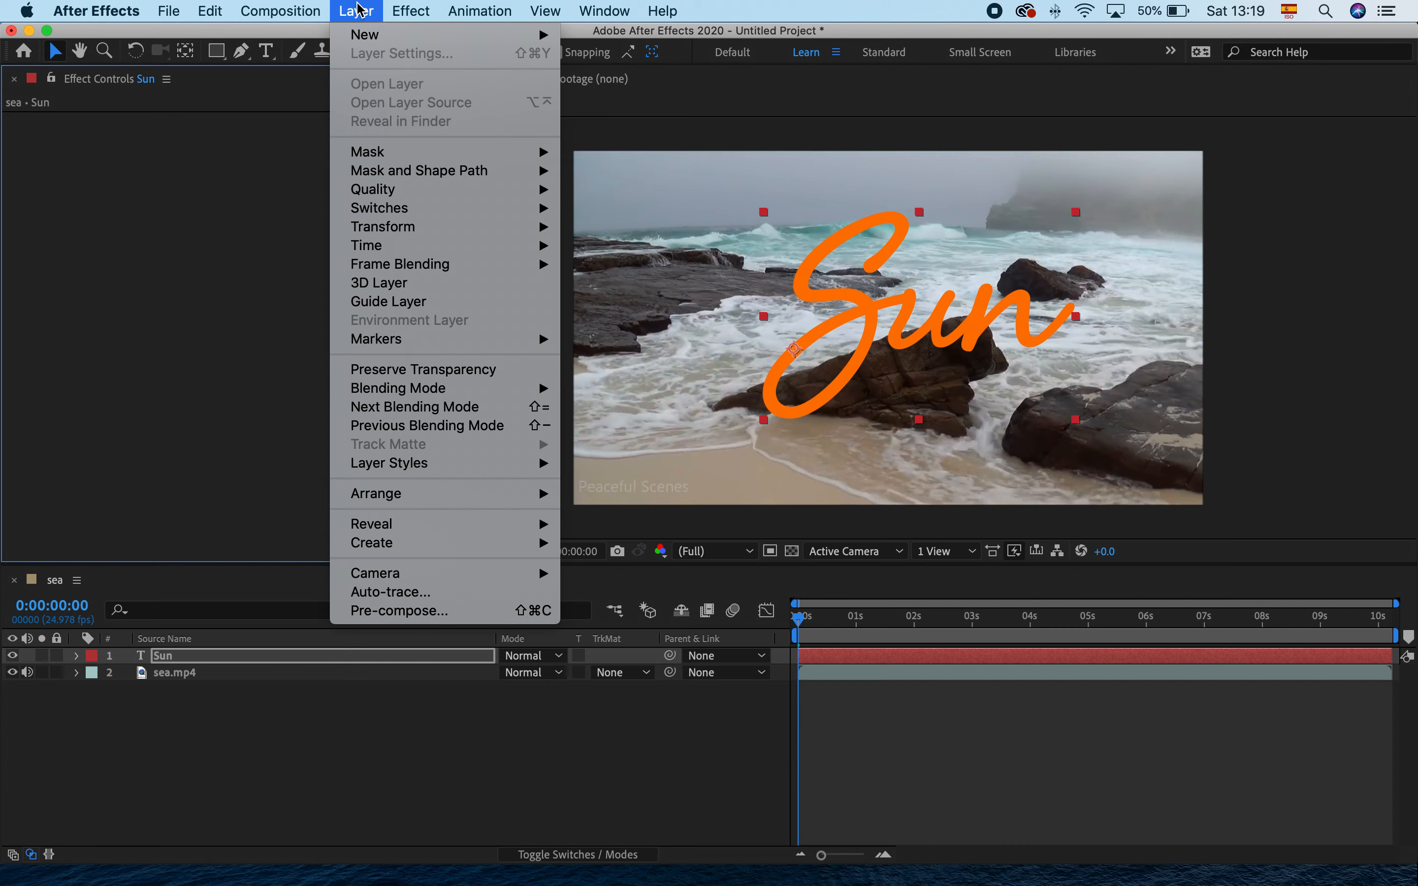
pyautogui.moveTo(454, 35)
pyautogui.click(602, 59)
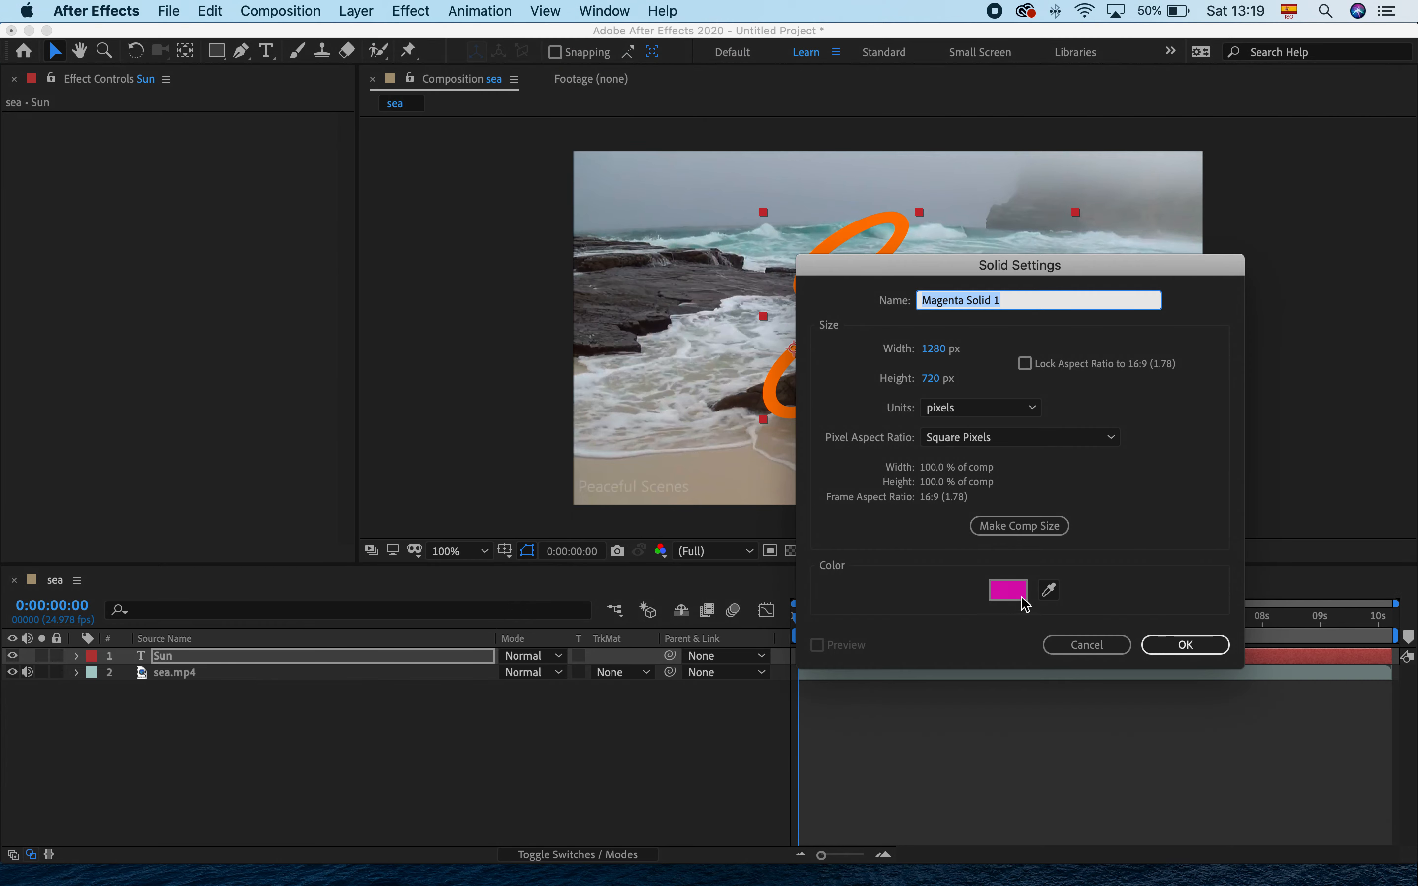
pyautogui.click(1009, 591)
pyautogui.click(745, 453)
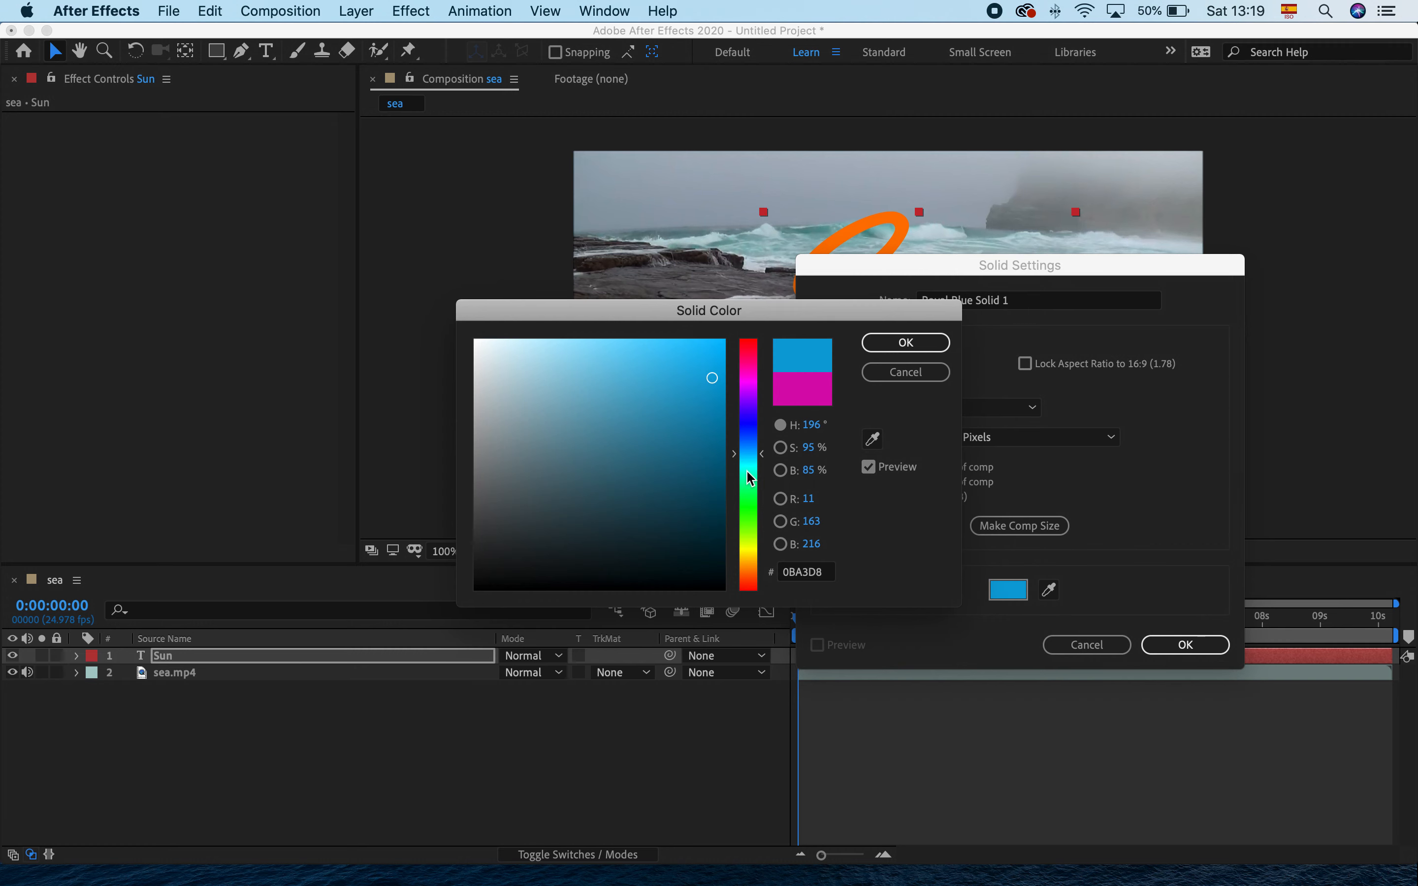
pyautogui.click(706, 360)
pyautogui.click(912, 350)
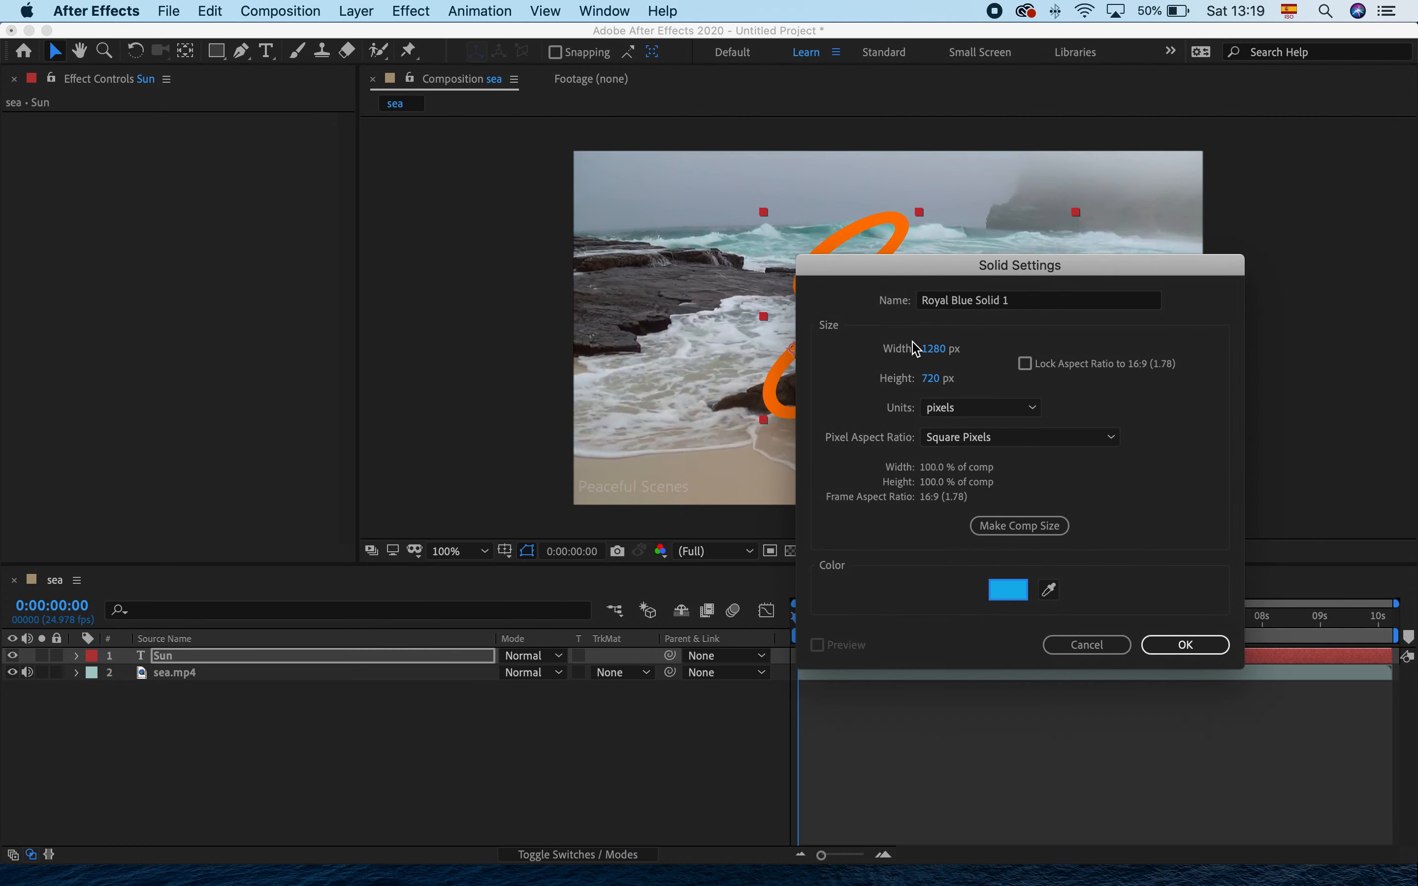
pyautogui.click(1010, 531)
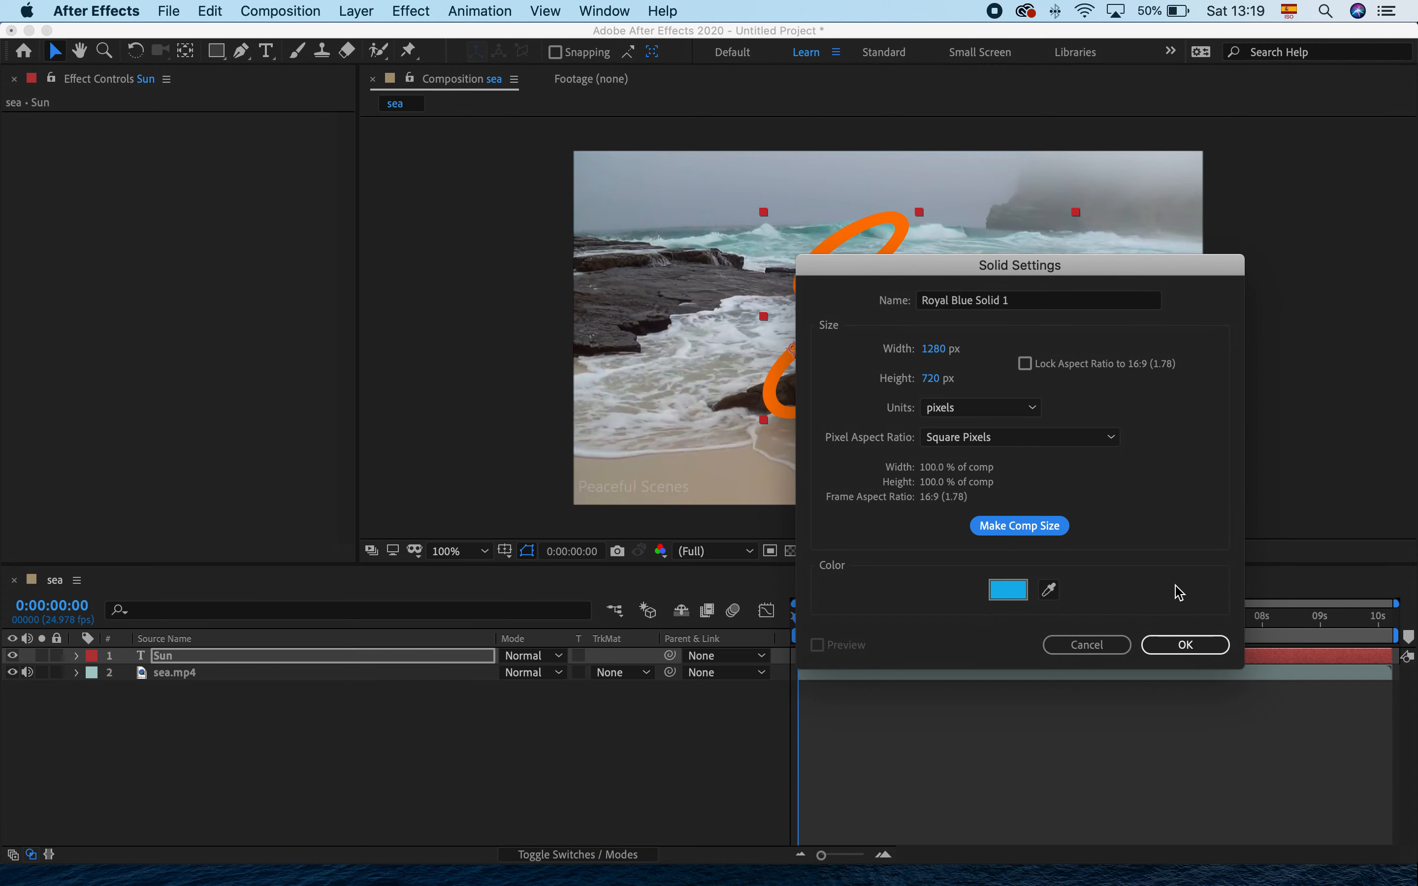
pyautogui.click(1186, 652)
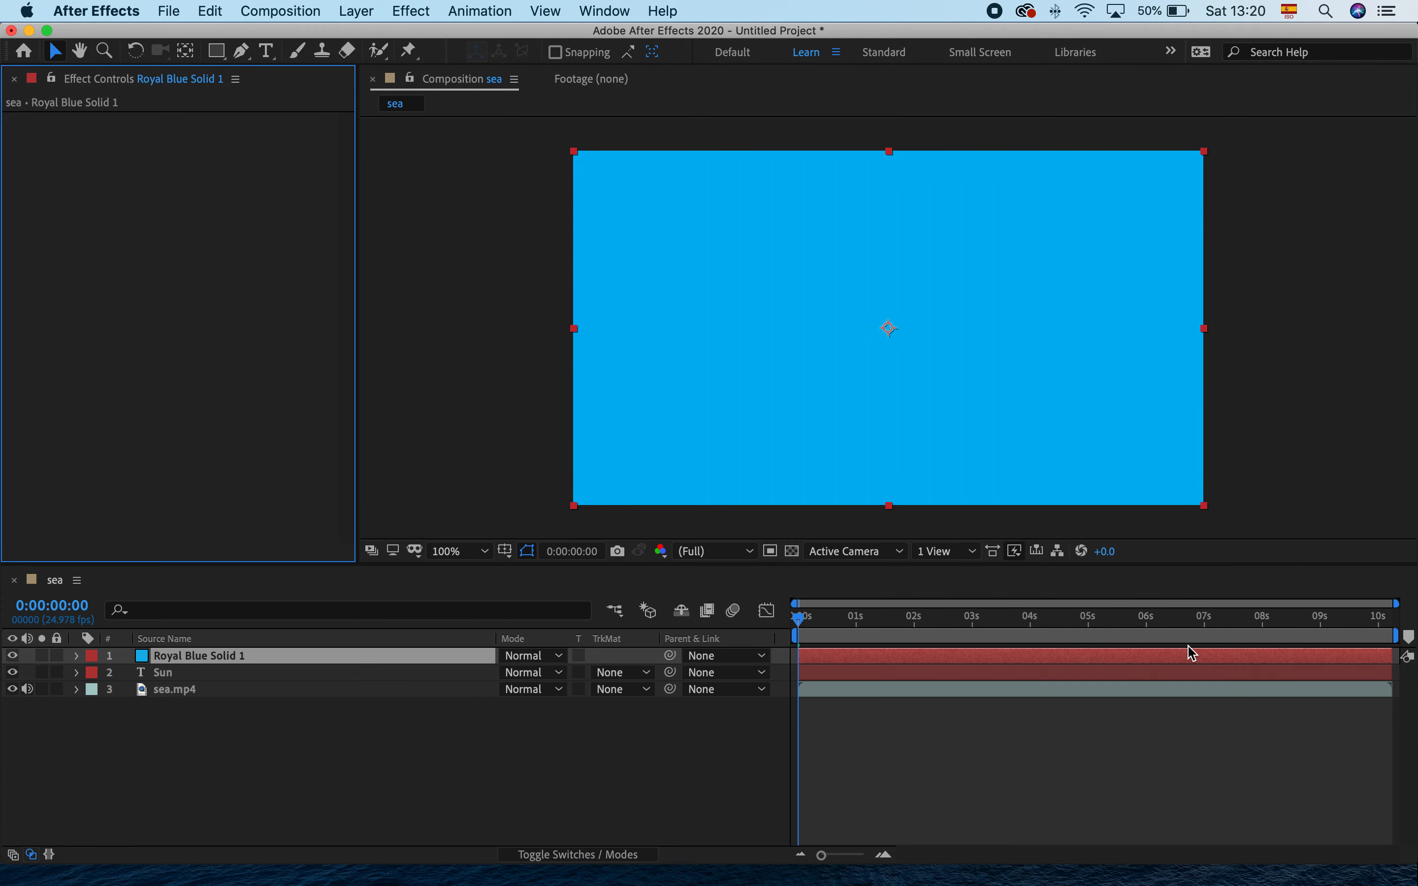
# Set the blue solid's opacity to 50%.
pyautogui.press('t')
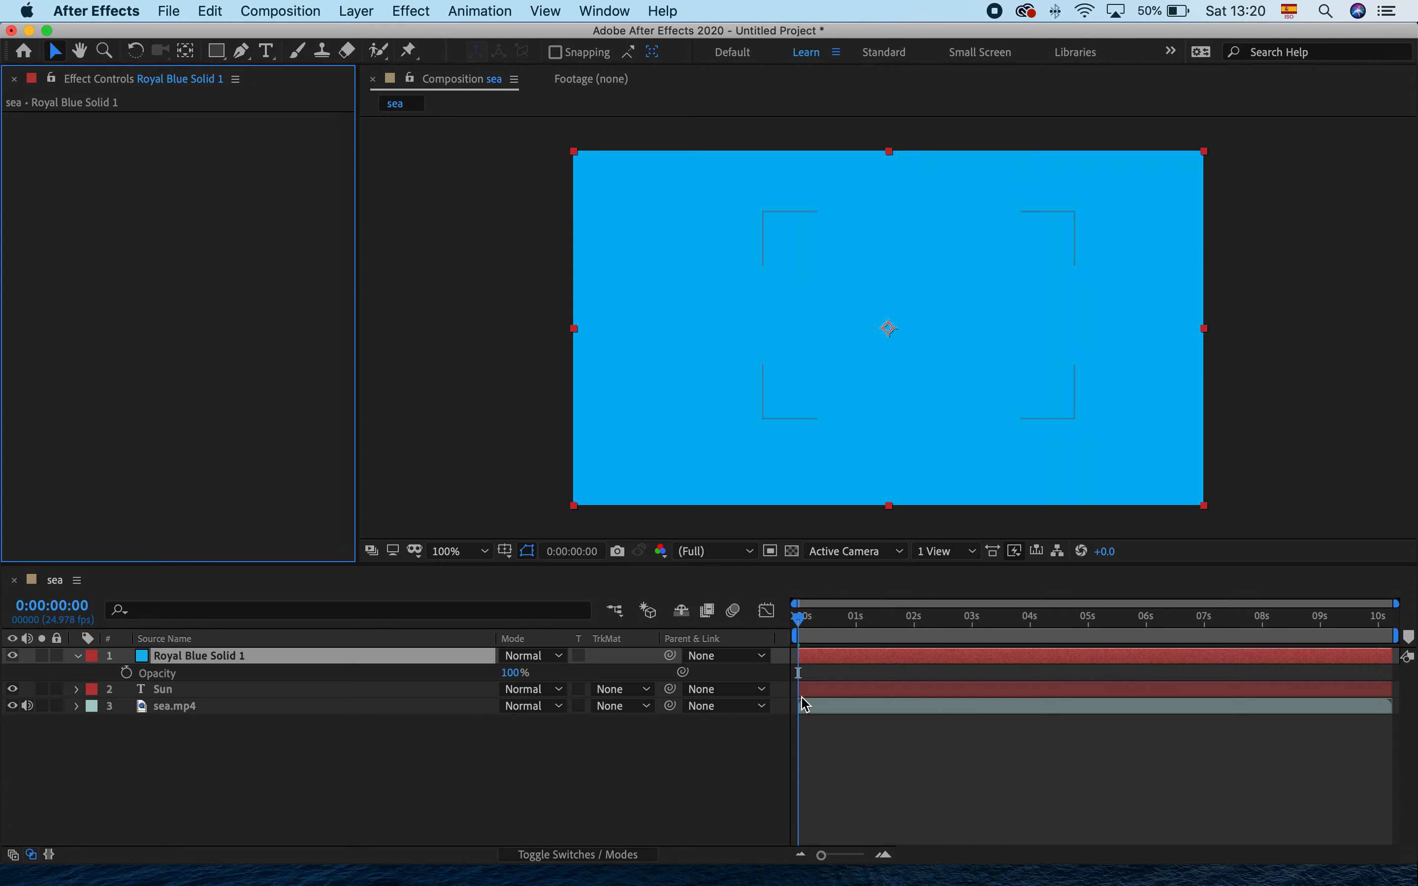
pyautogui.click(164, 674)
pyautogui.click(516, 674)
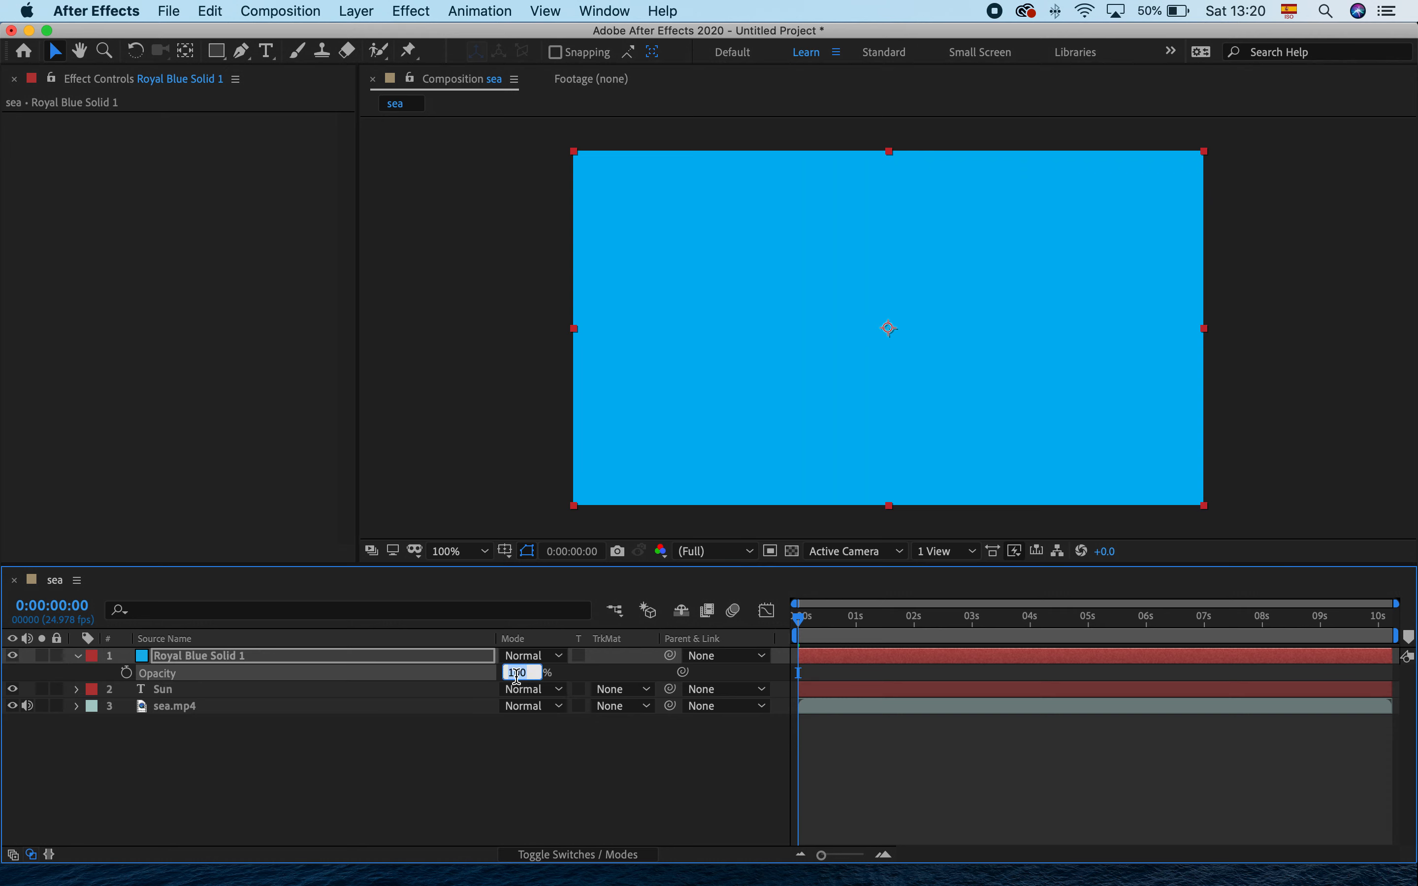
pyautogui.write('50')
pyautogui.press('Return')
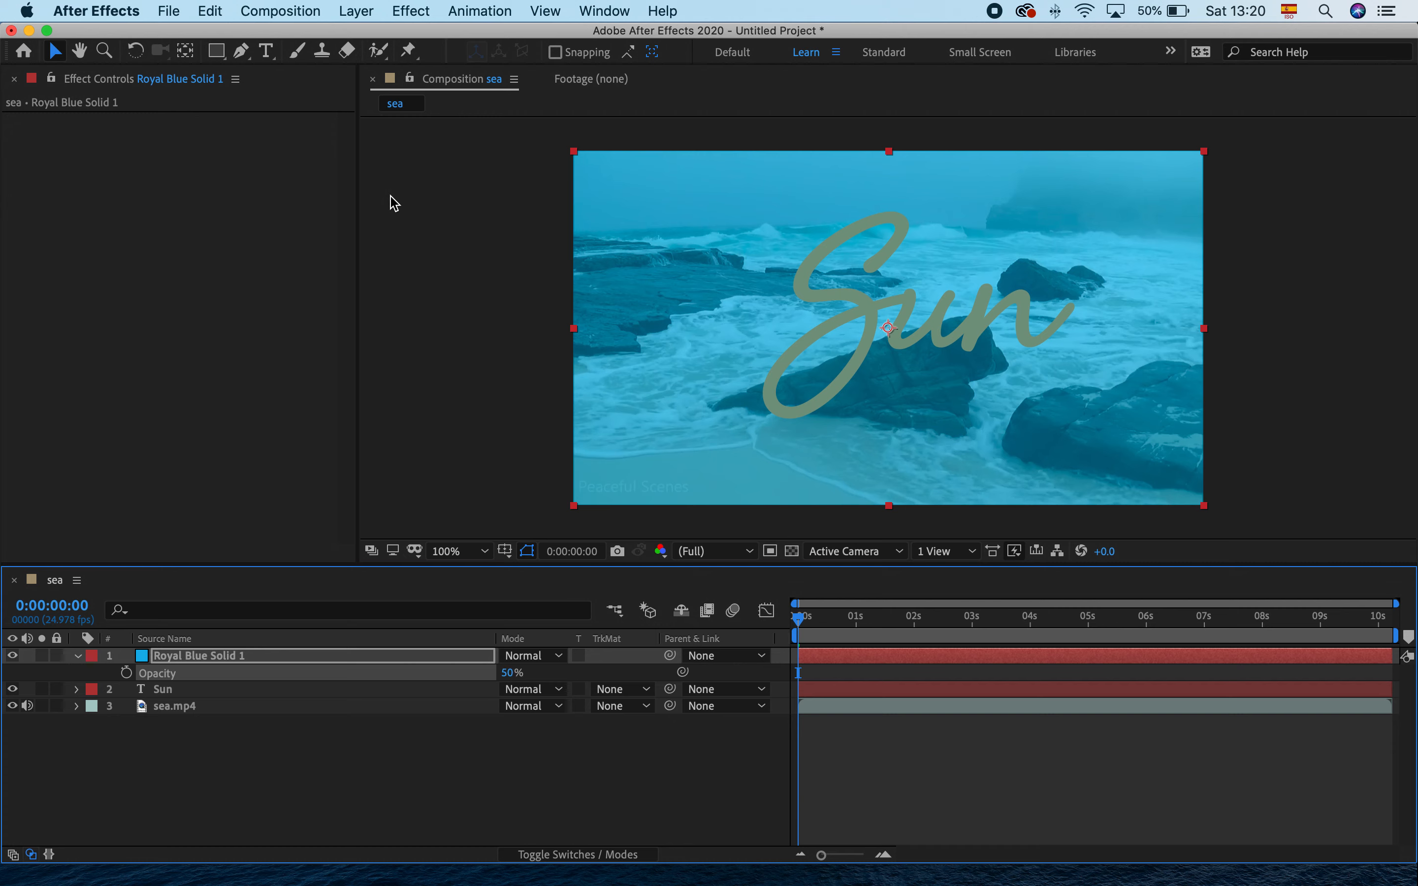
# Start a Pen tool mask path on the blue solid, tracing the centre of the upper curve of the letter S.
pyautogui.click(239, 51)
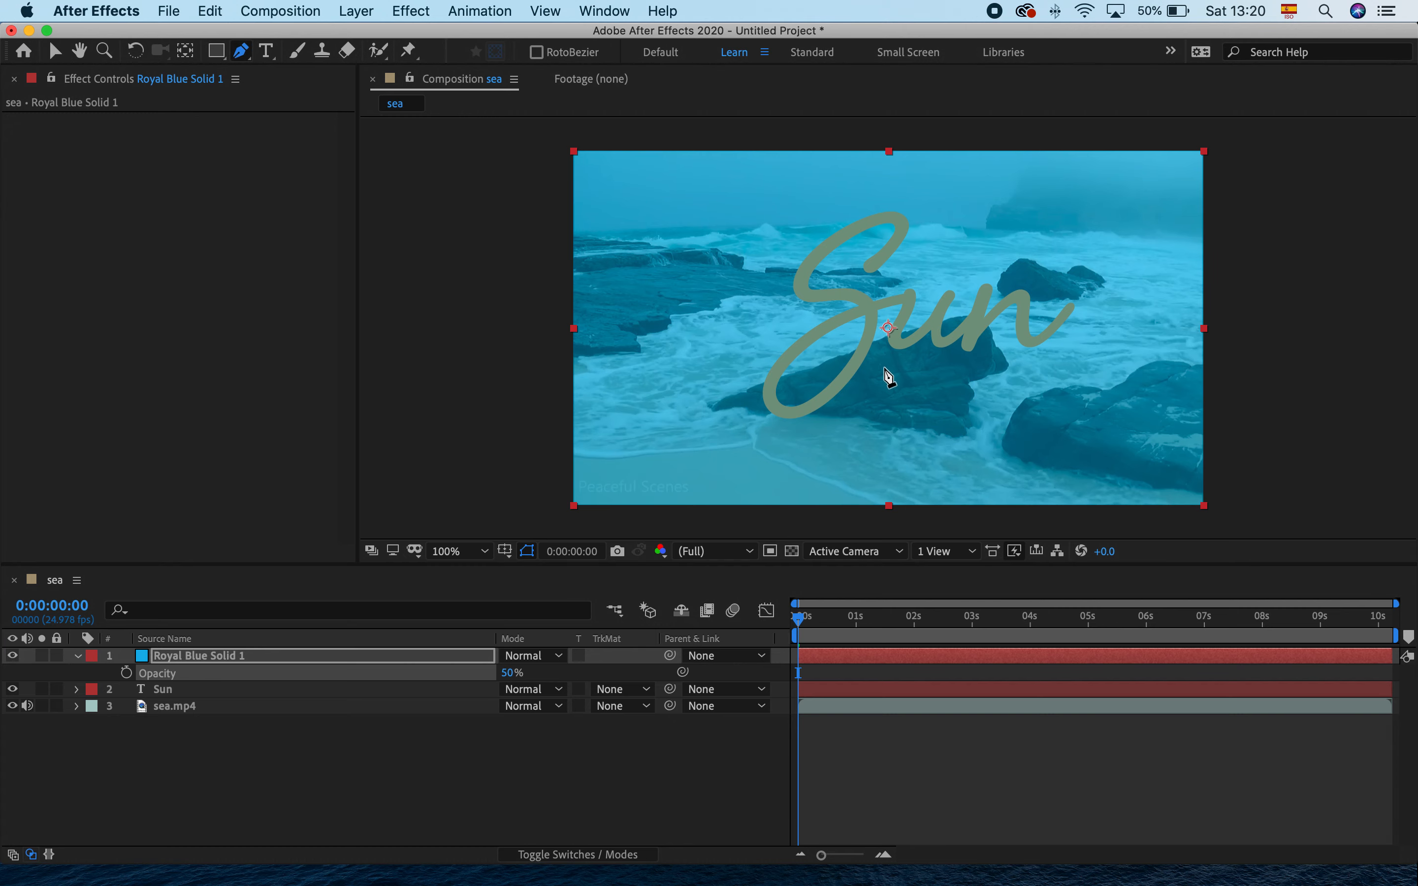
pyautogui.press('.')
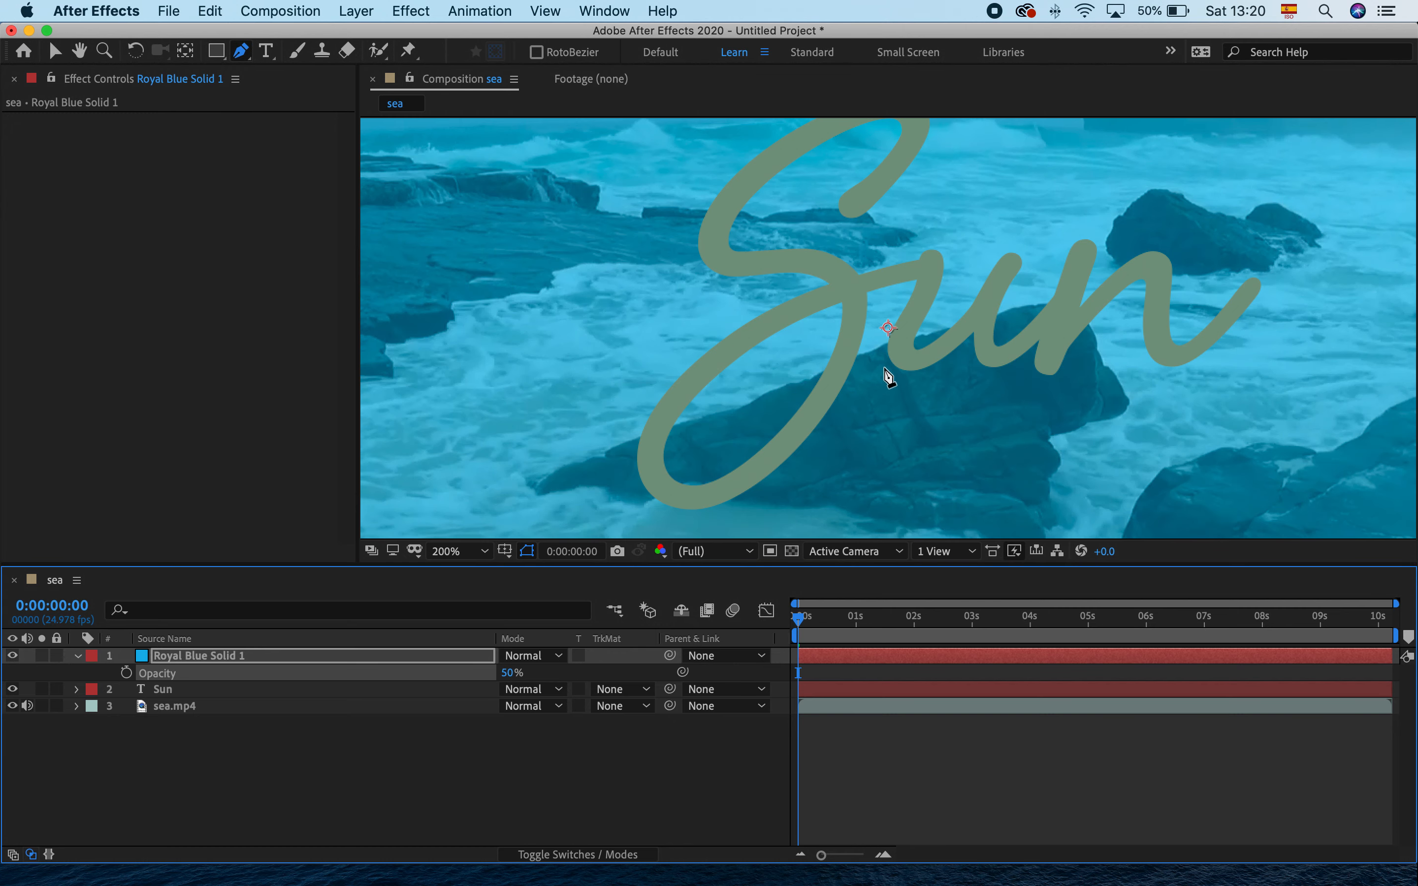
pyautogui.press('space')
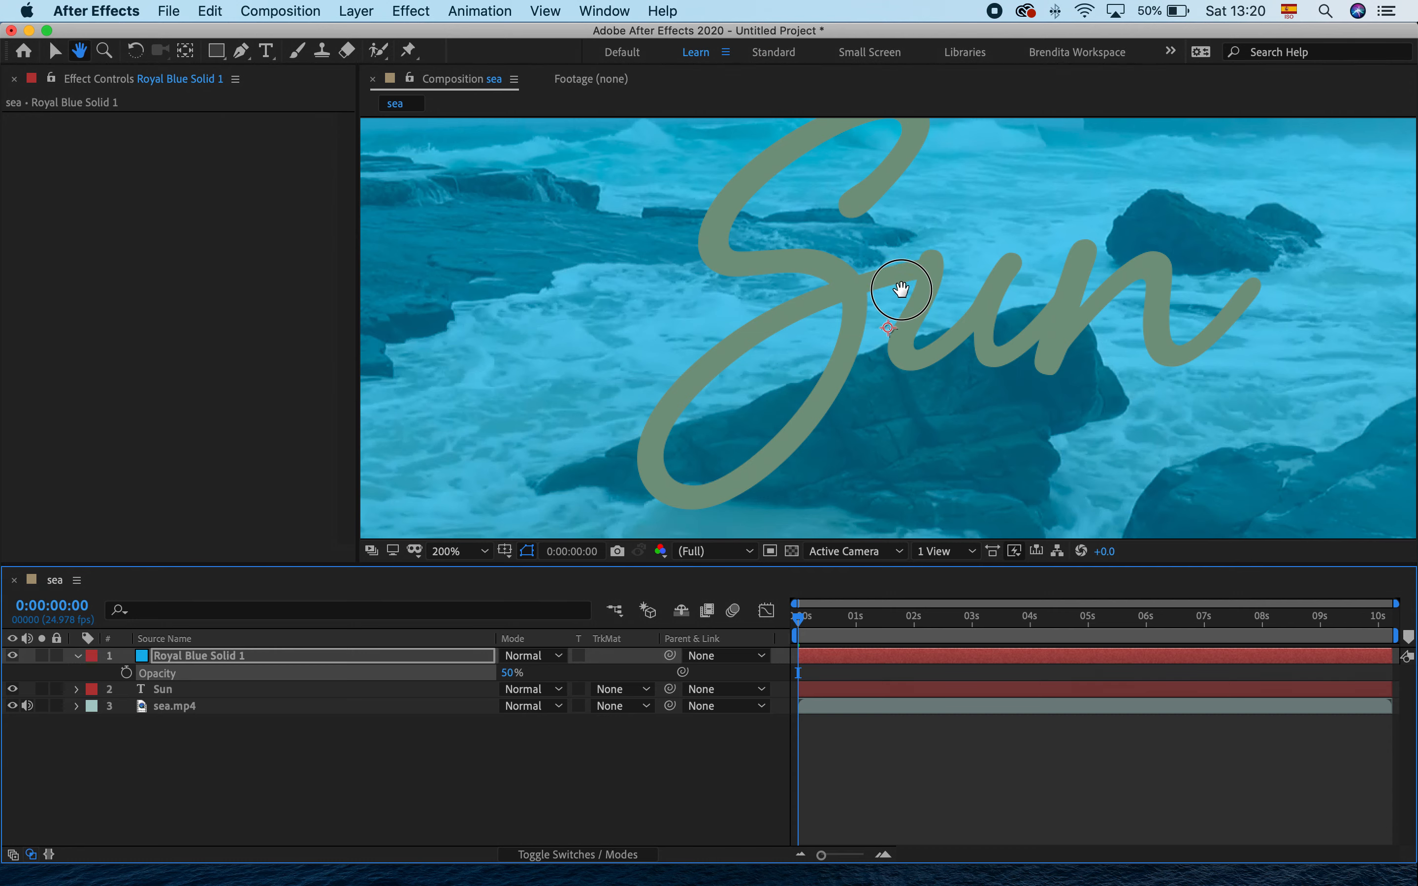
pyautogui.moveTo(903, 287); pyautogui.dragTo(880, 388)
pyautogui.press(',')
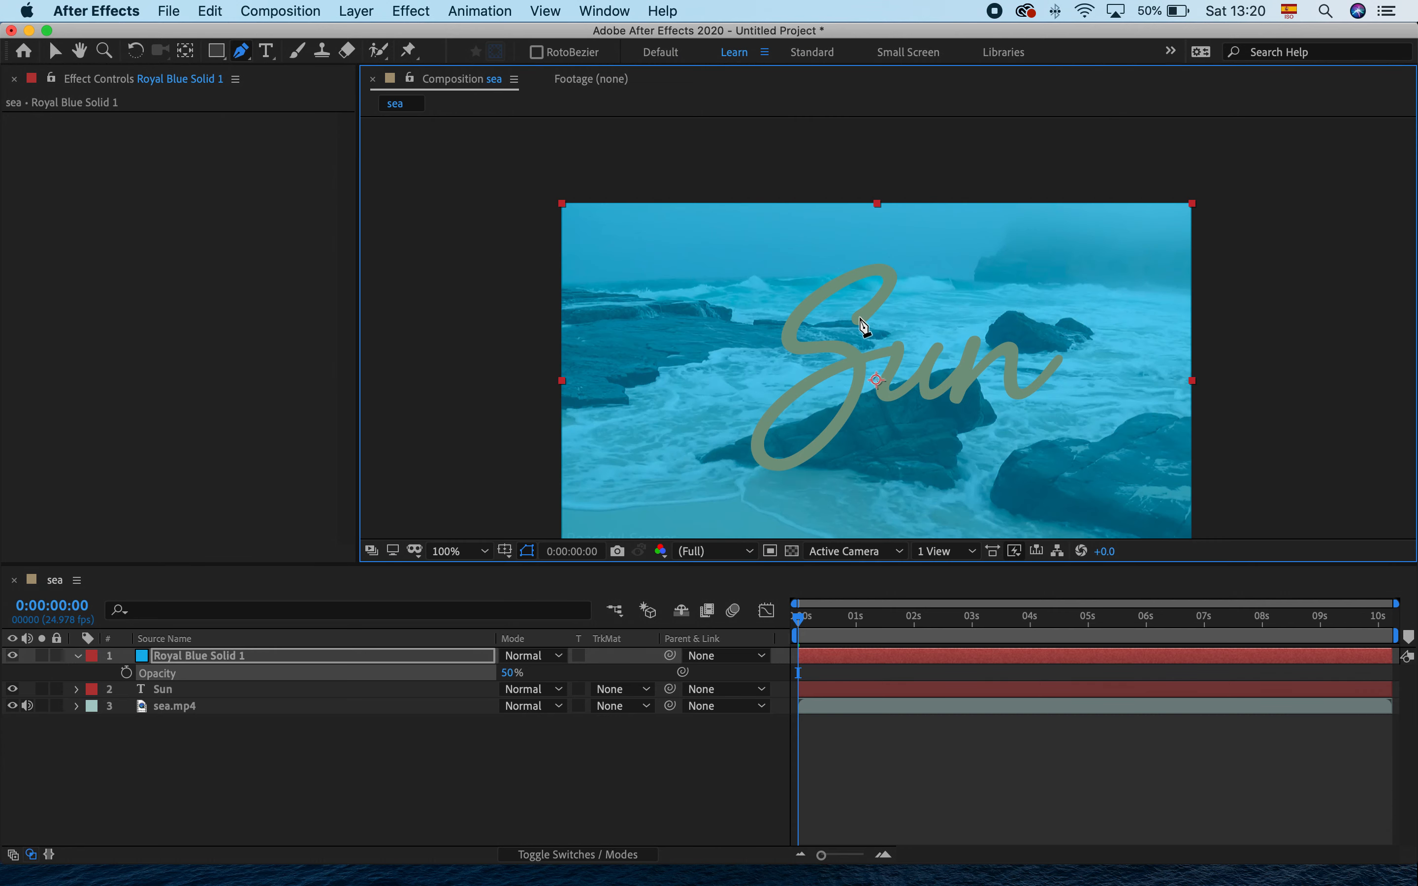
pyautogui.click(860, 324)
pyautogui.moveTo(890, 295)
pyautogui.mouseDown()
pyautogui.moveTo(891, 274)
pyautogui.moveTo(833, 282)
pyautogui.moveTo(787, 332)
pyautogui.moveTo(801, 348)
pyautogui.moveTo(835, 346)
pyautogui.mouseUp()
pyautogui.click(856, 271)
pyautogui.click(854, 354)
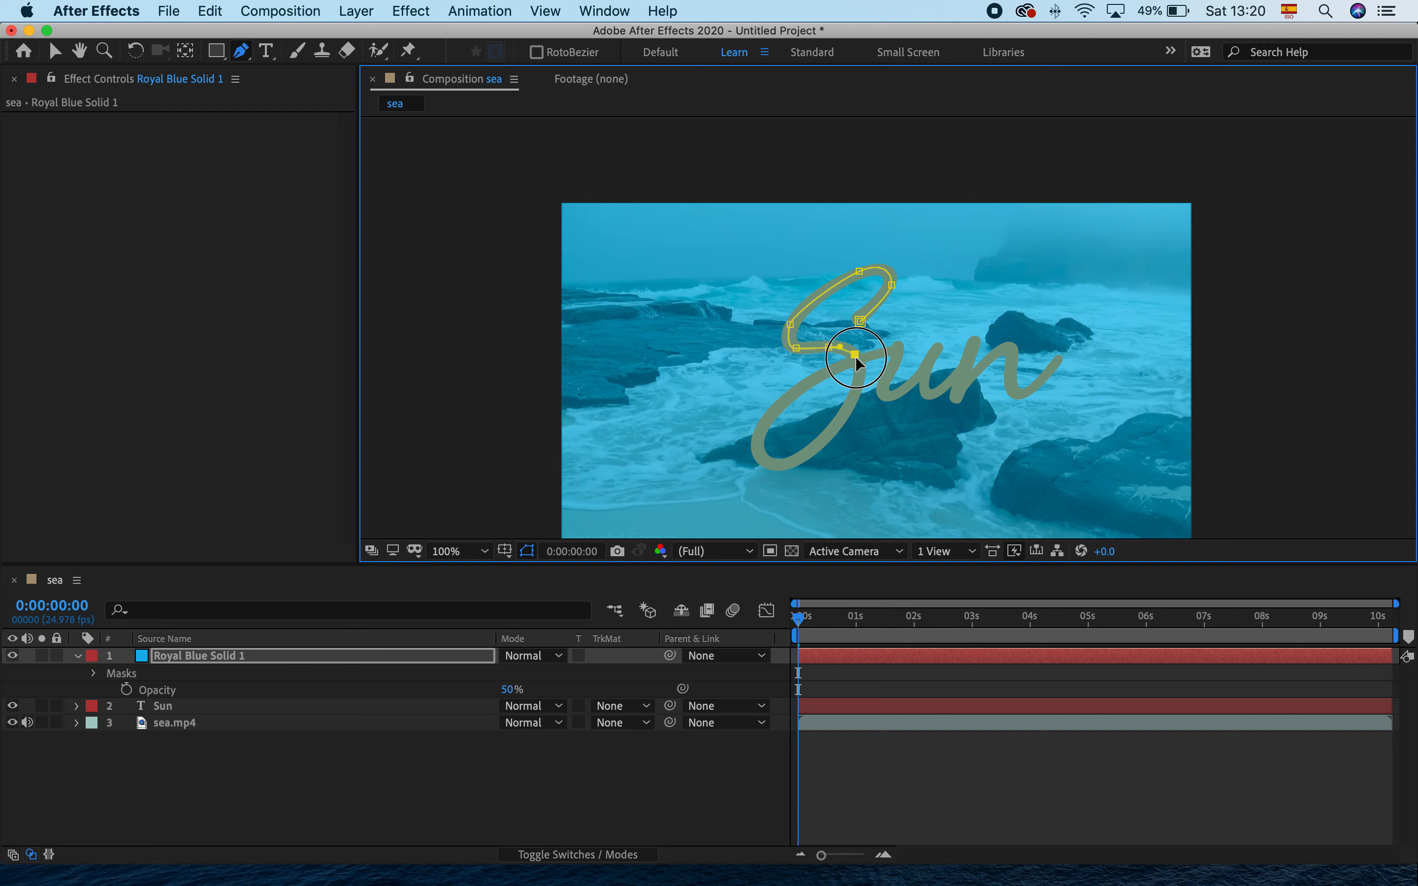
# Continue the mask path around the lower loop of the S and back up towards its crossing stroke.
pyautogui.click(838, 426)
pyautogui.moveTo(816, 448); pyautogui.dragTo(754, 456)
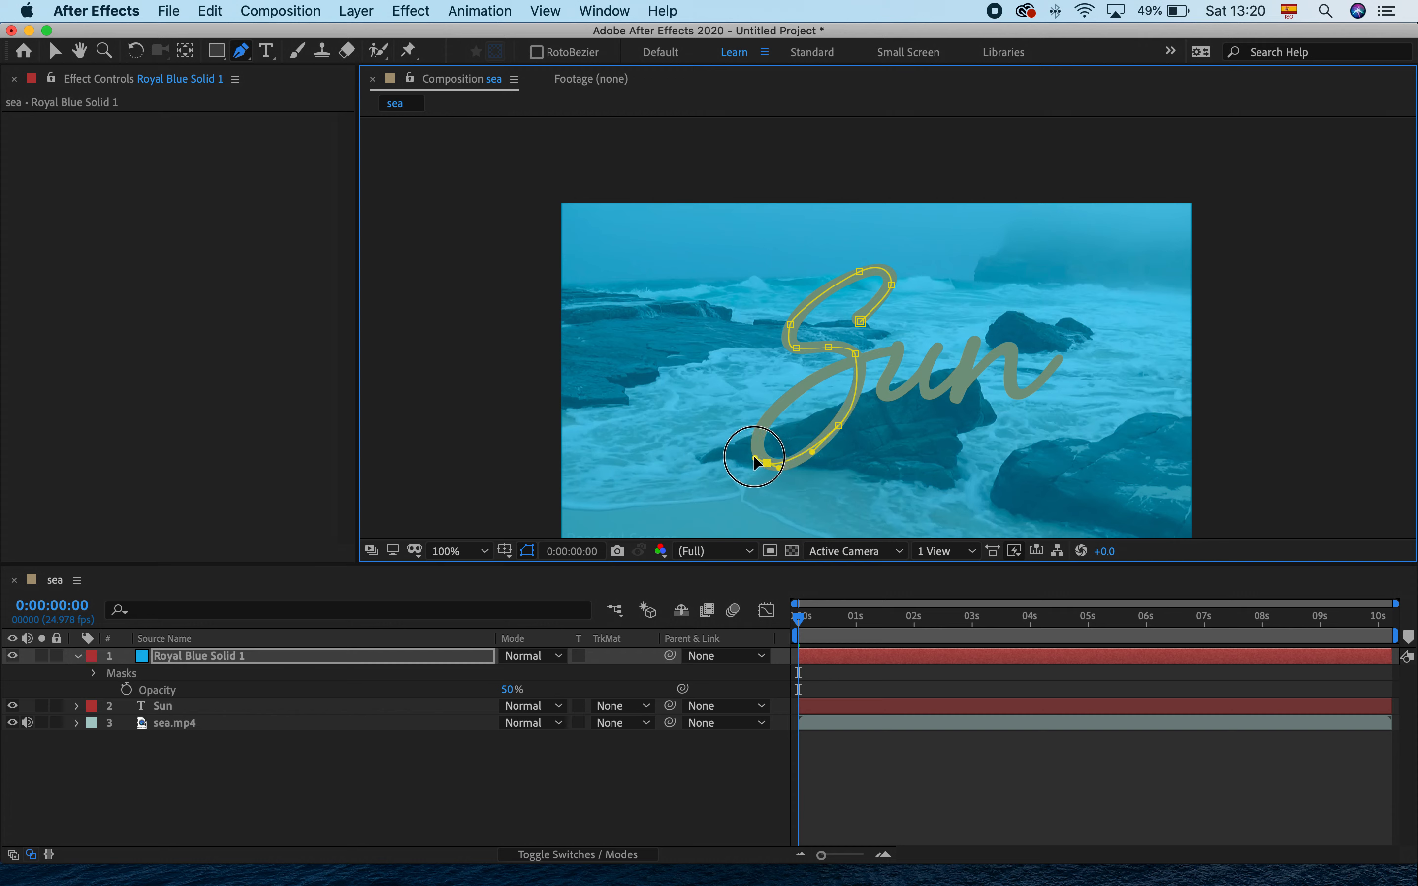
pyautogui.click(766, 417)
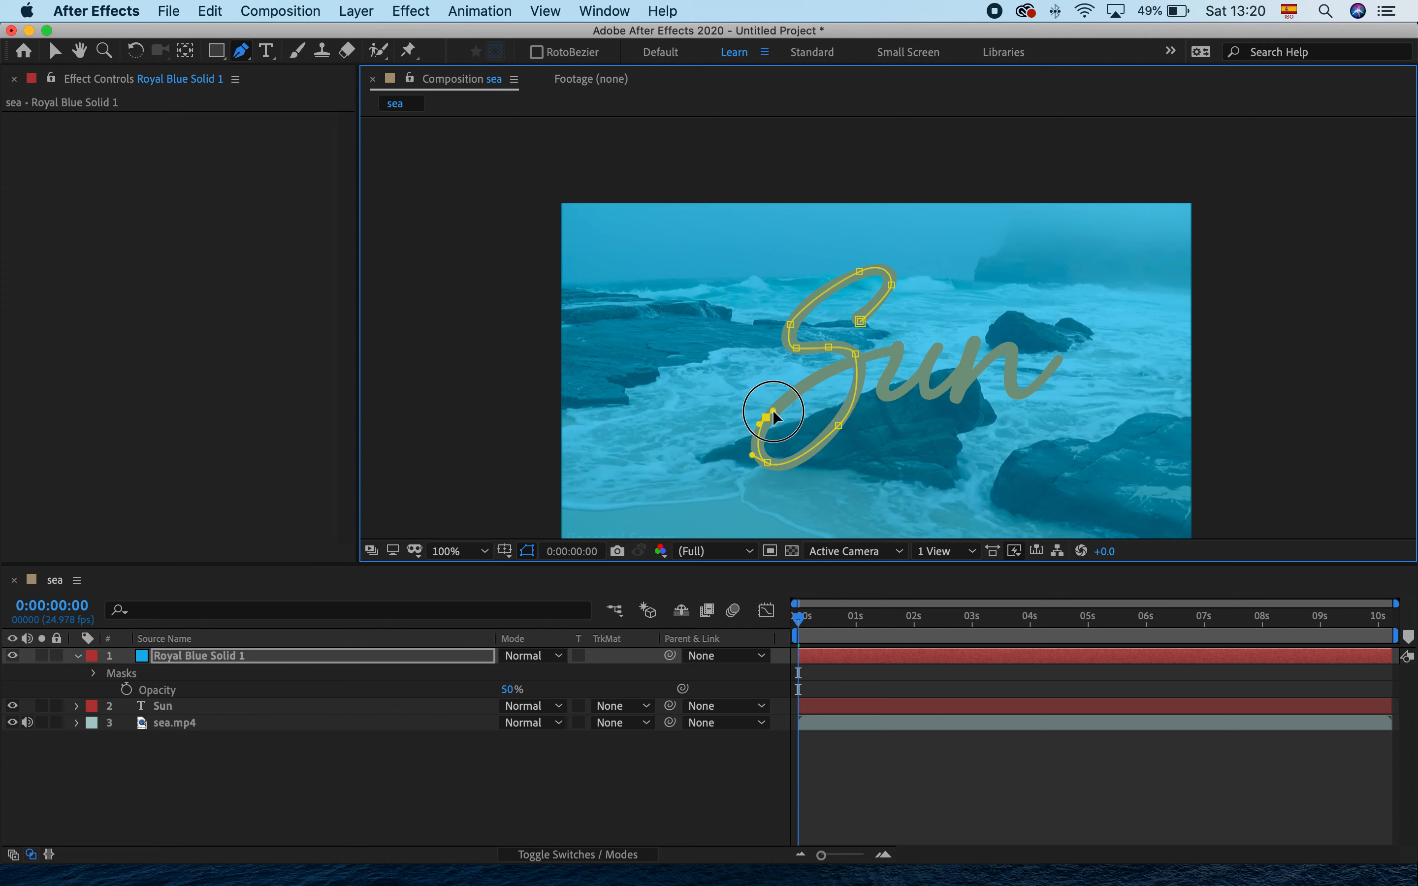
pyautogui.moveTo(827, 372); pyautogui.dragTo(834, 364)
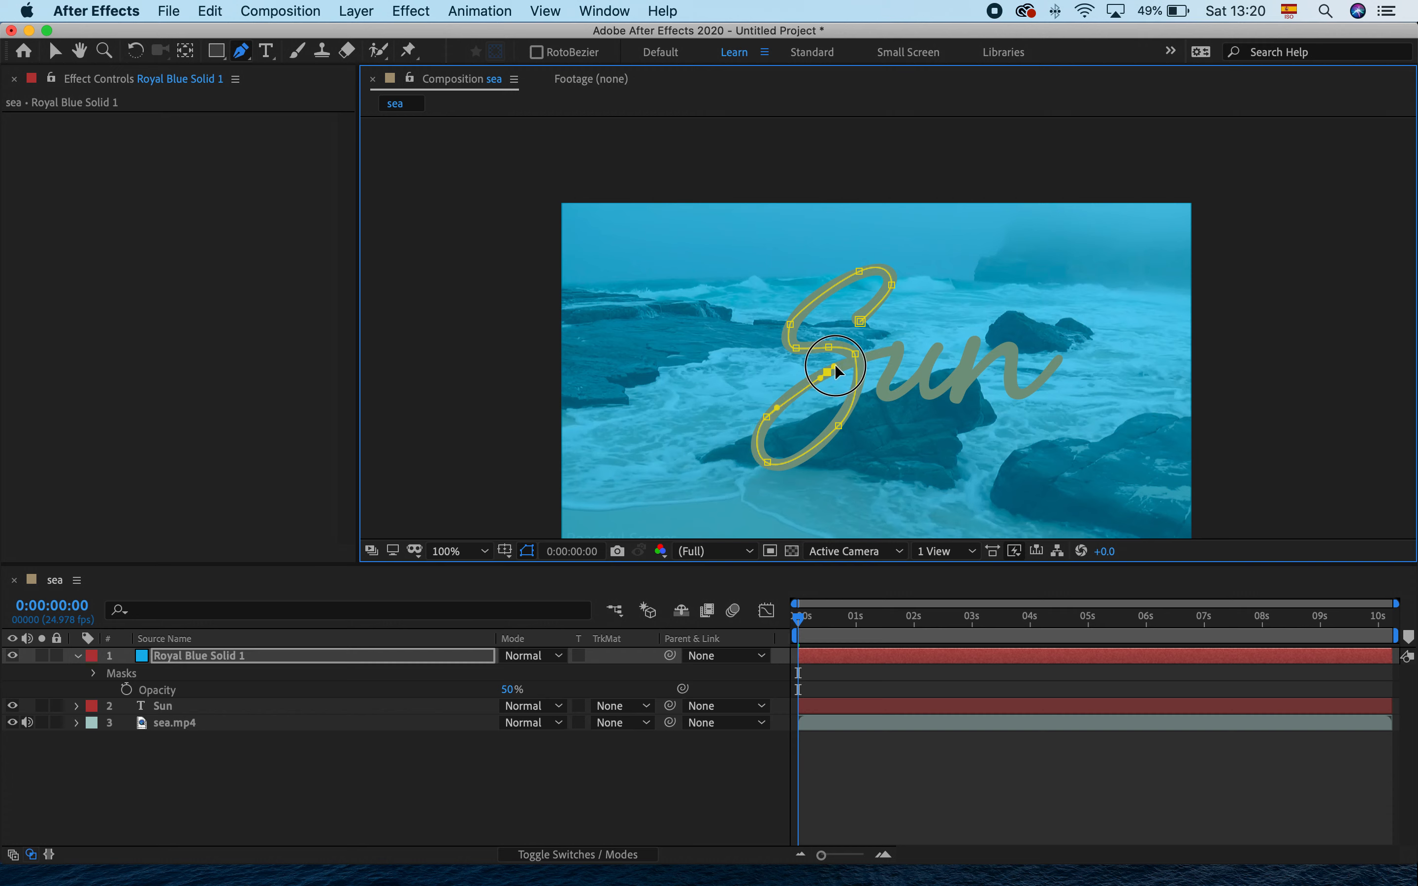
# Continue the mask path along the S's crossing stroke into the u, around its bottom bend and up its second stem.
pyautogui.click(879, 351)
pyautogui.click(900, 350)
pyautogui.moveTo(887, 392); pyautogui.dragTo(937, 348)
pyautogui.click(903, 390)
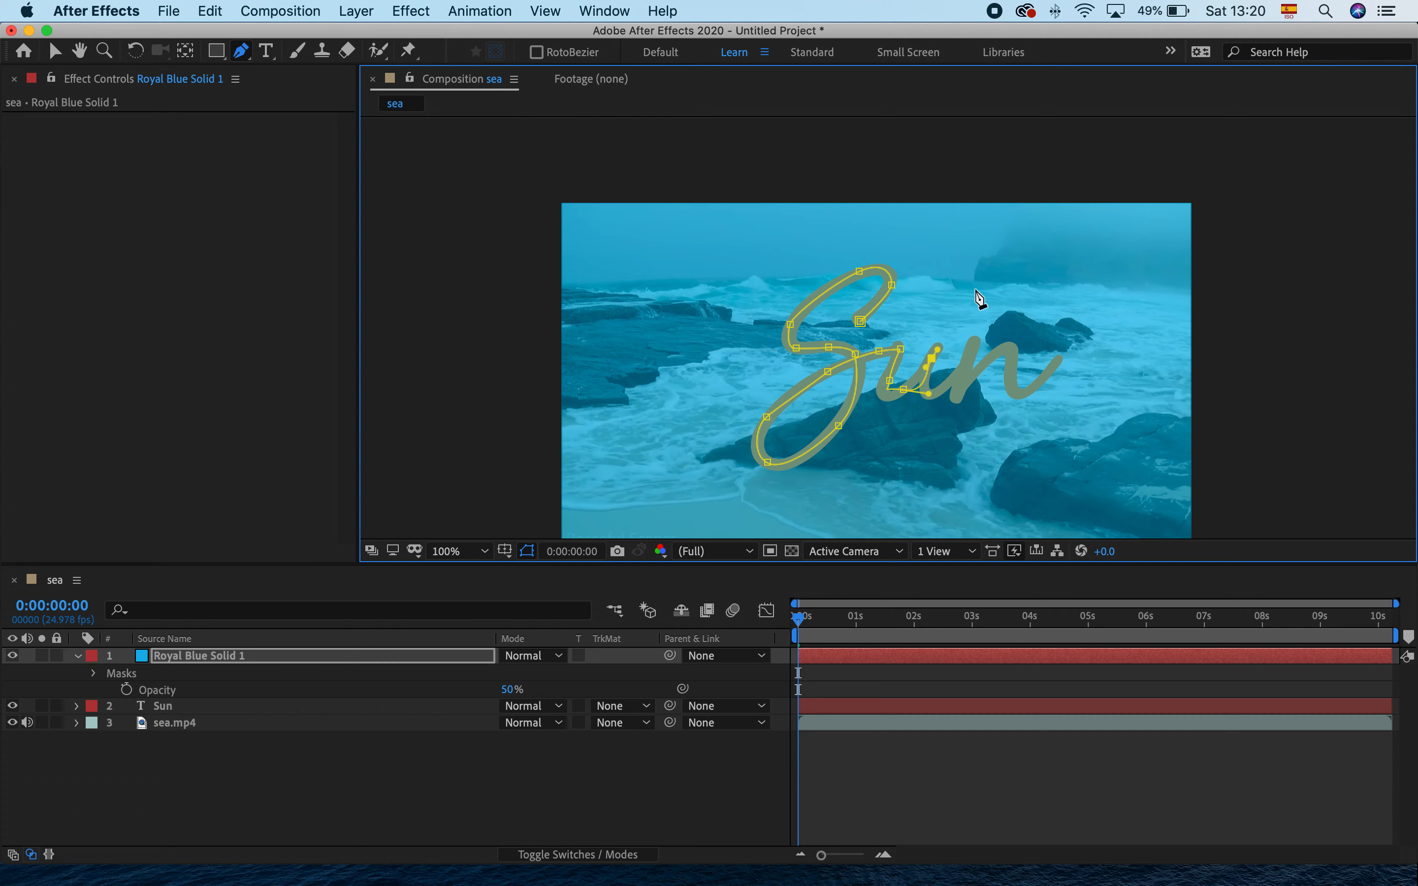
# Reposition the mask path's start point and the points along the top curve of the S to centre them in the stroke.
pyautogui.scroll(3, 888, 326)
pyautogui.scroll(1, 888, 329)
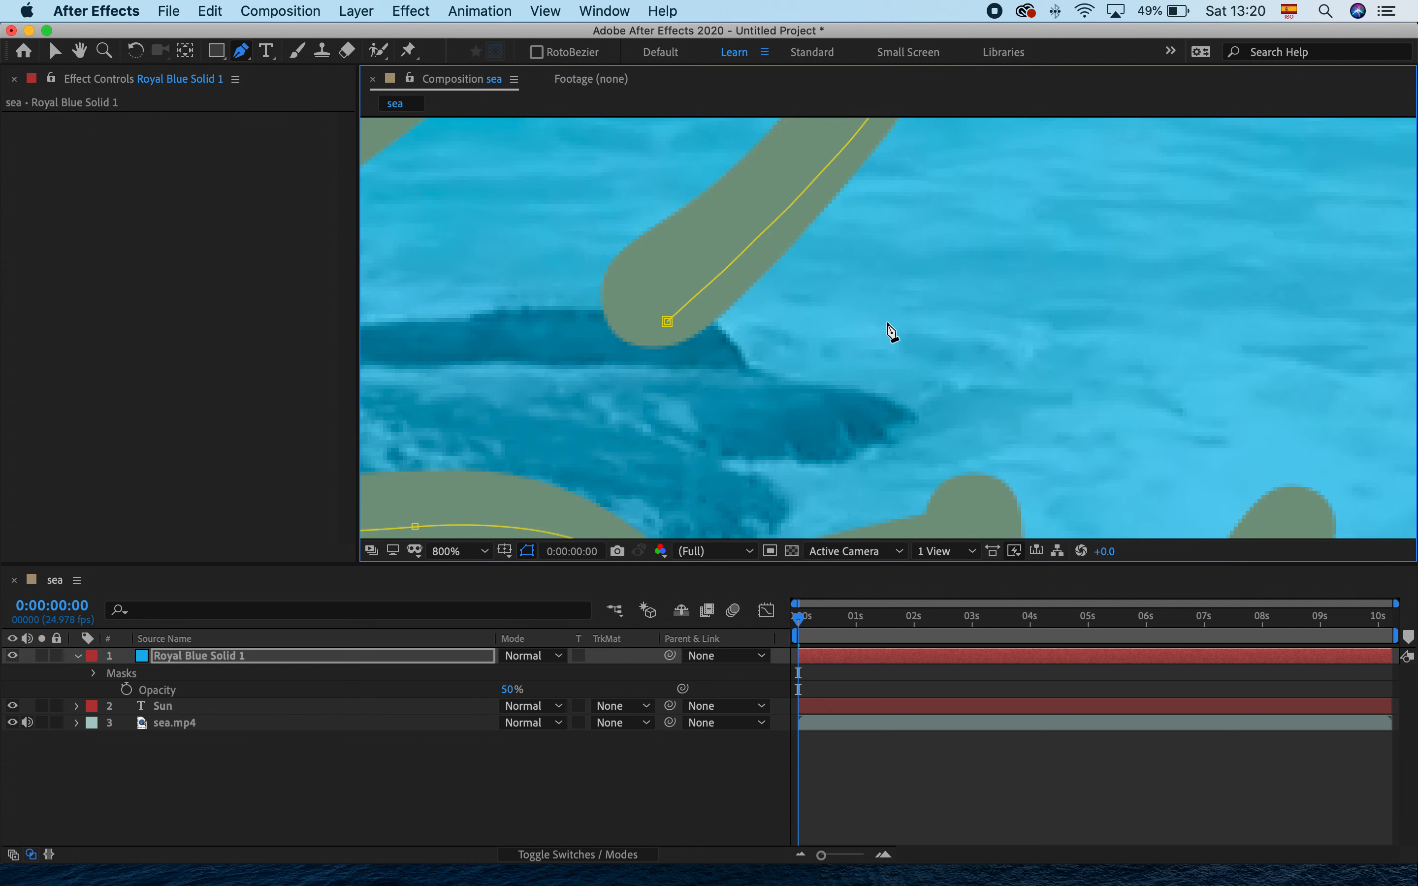
pyautogui.scroll(1, 888, 329)
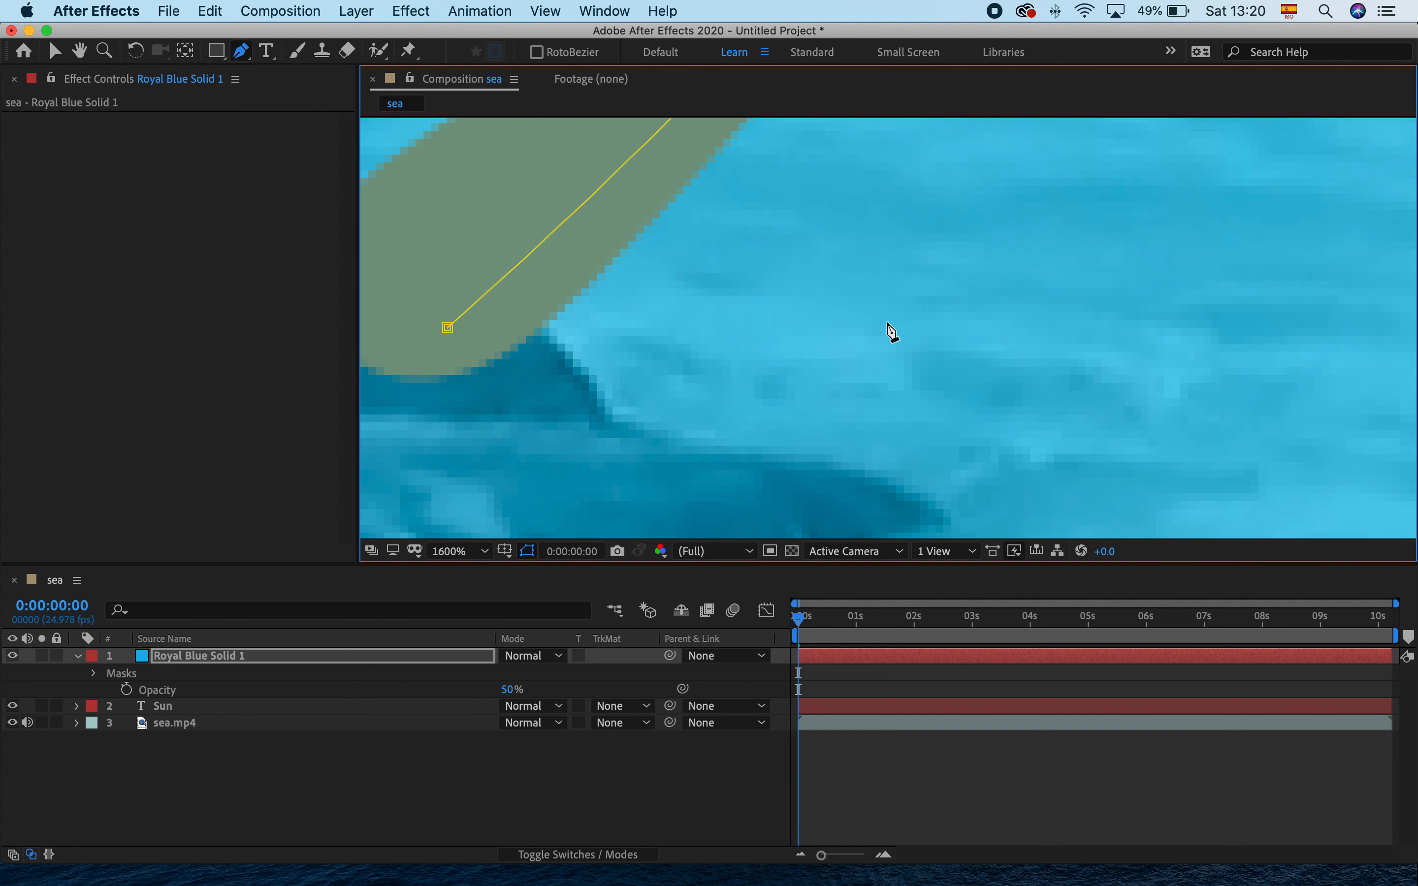
pyautogui.scroll(-2, 889, 330)
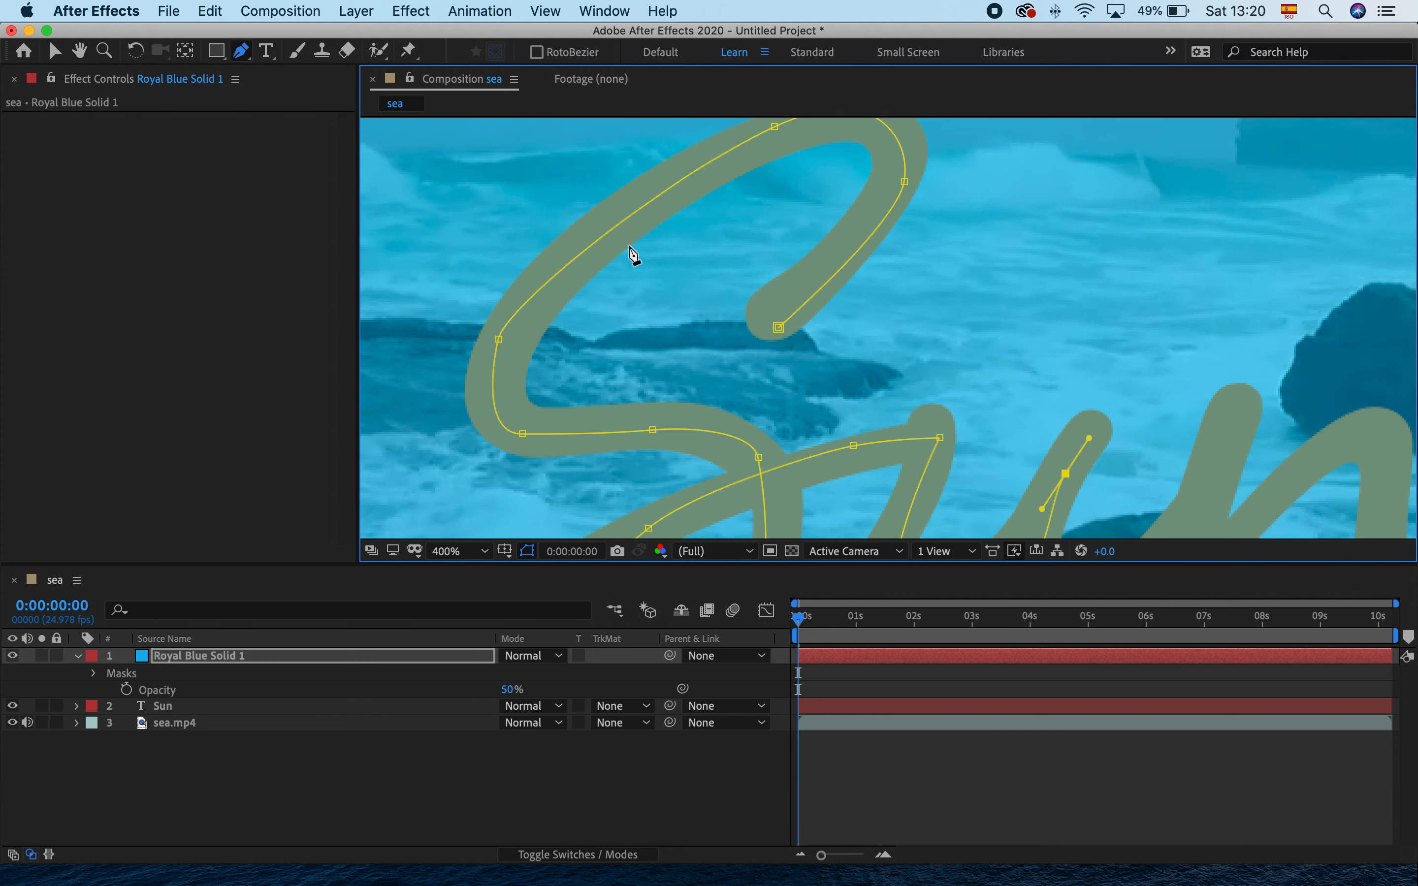
pyautogui.click(57, 52)
pyautogui.moveTo(773, 326); pyautogui.dragTo(767, 316)
pyautogui.press('space')
pyautogui.moveTo(931, 229); pyautogui.dragTo(896, 206)
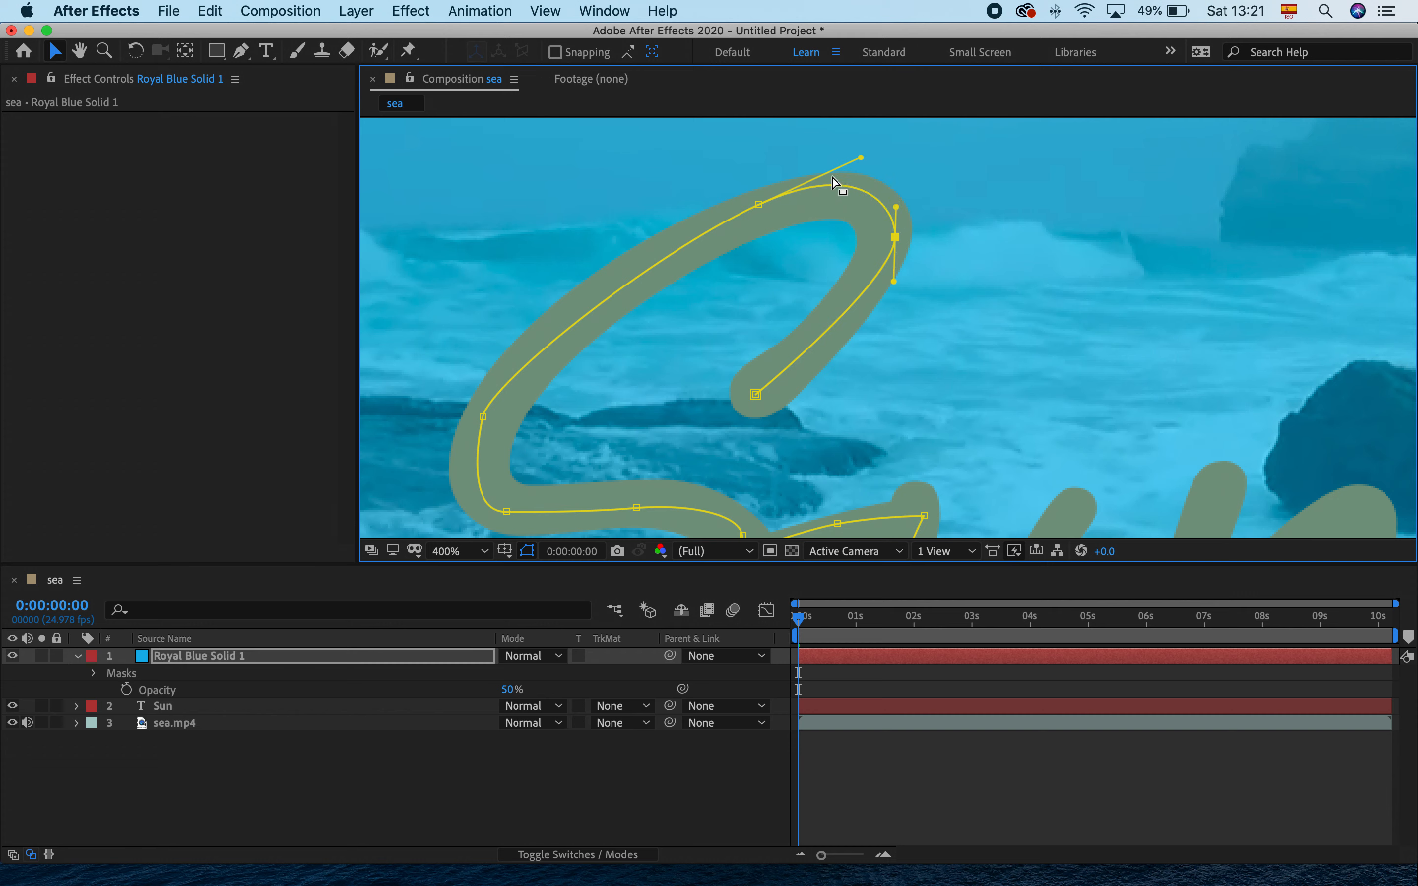
pyautogui.moveTo(757, 204); pyautogui.dragTo(757, 215)
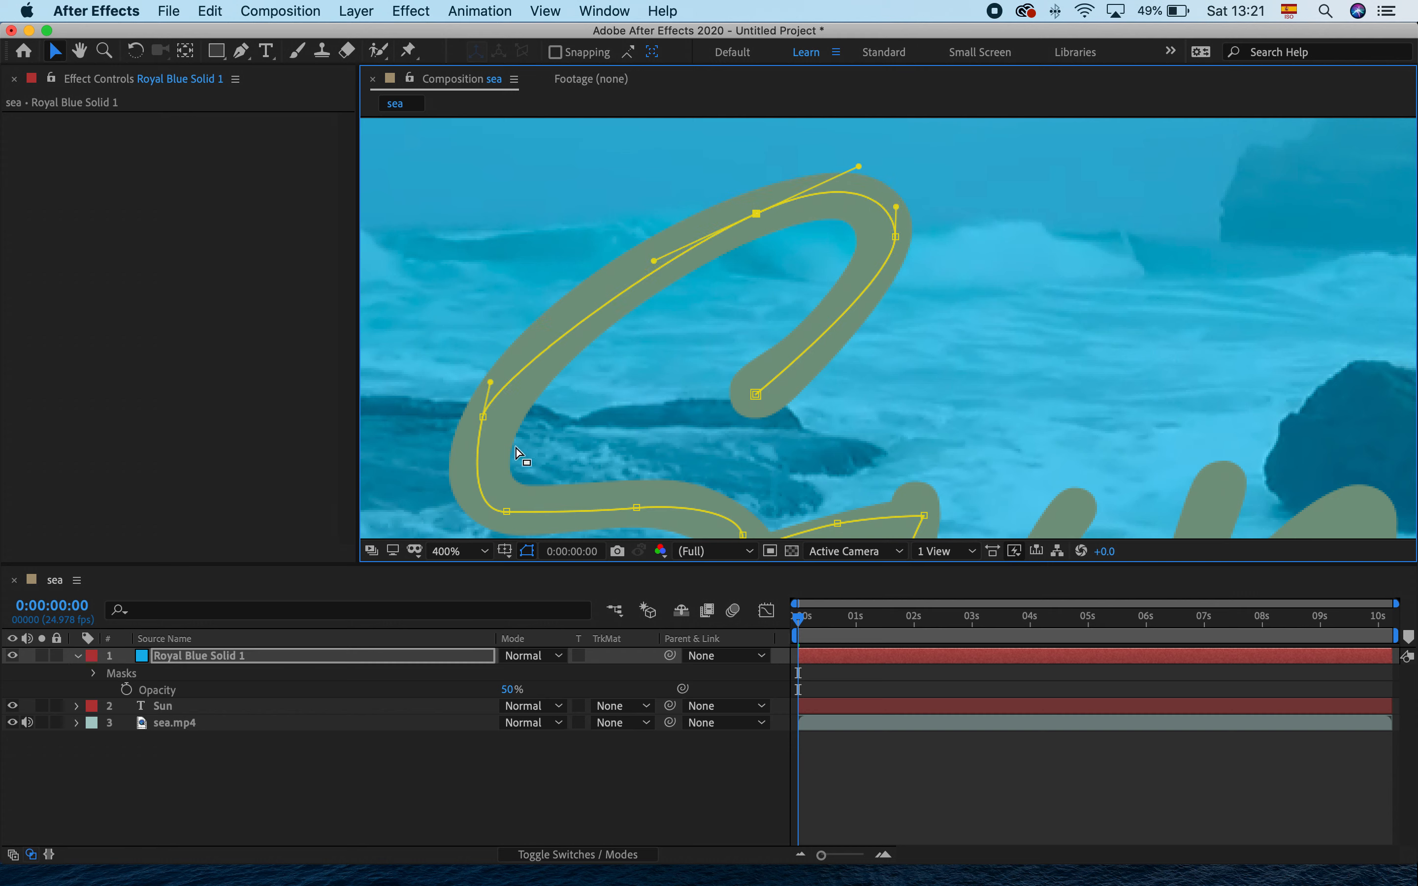
# Move the point on the outer bend of the upper S and adjust its curve handles to follow the stroke.
pyautogui.moveTo(490, 382); pyautogui.dragTo(516, 399)
pyautogui.moveTo(755, 216); pyautogui.dragTo(748, 216)
pyautogui.moveTo(513, 399); pyautogui.dragTo(502, 396)
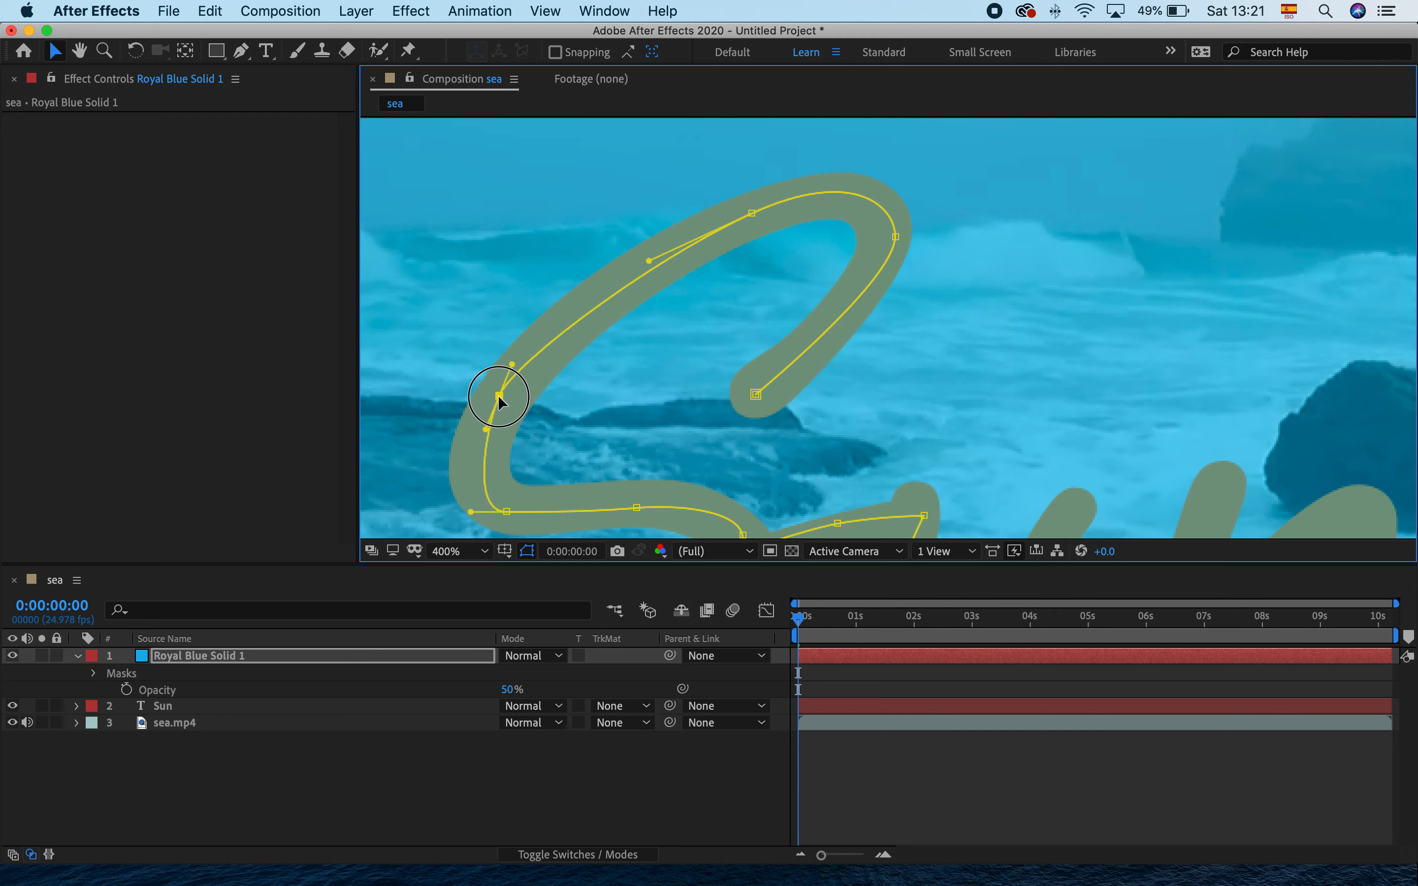
pyautogui.moveTo(471, 515); pyautogui.dragTo(481, 508)
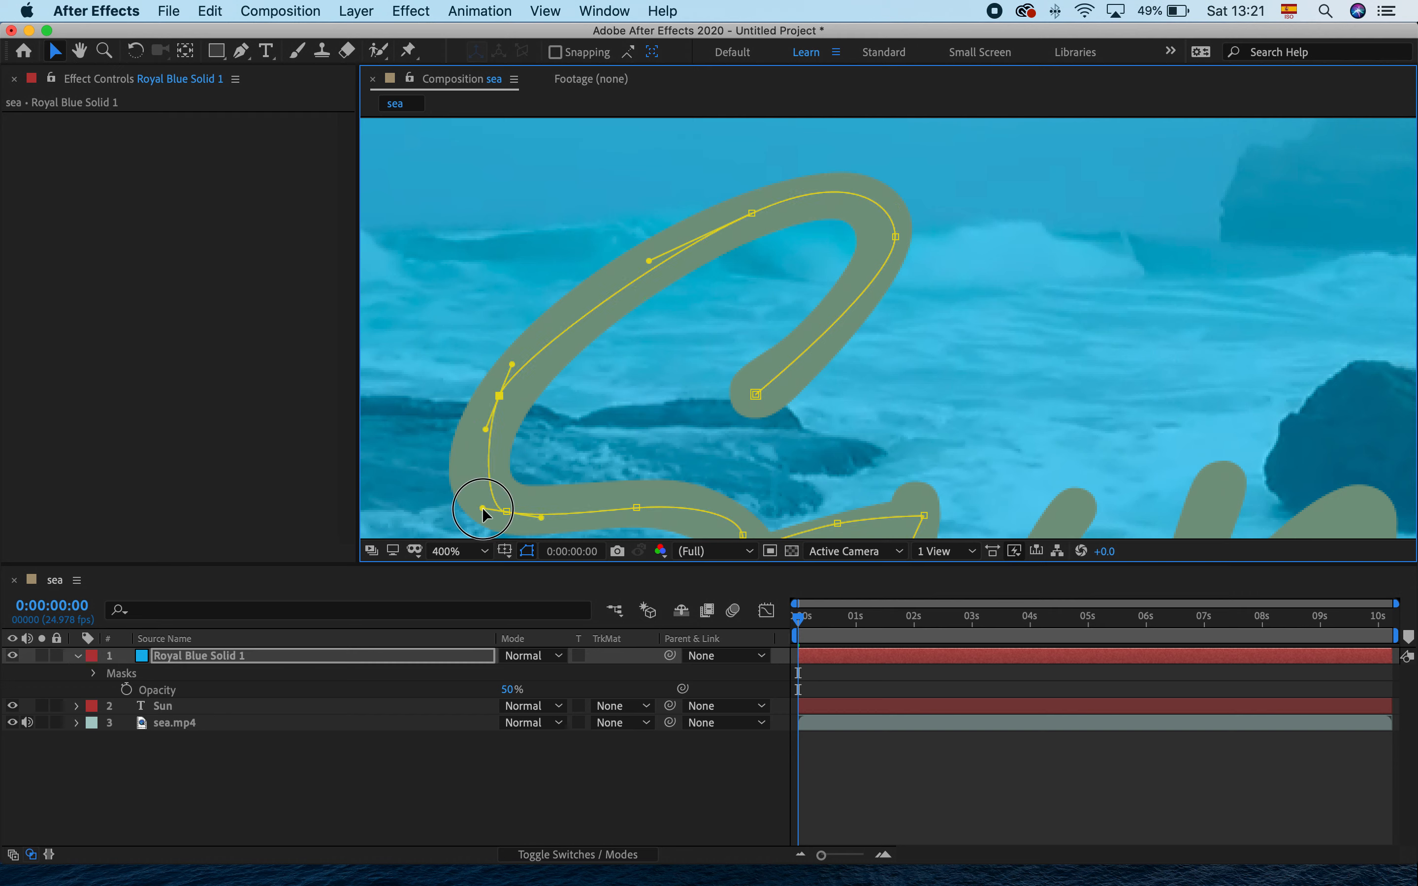
pyautogui.click(483, 428)
pyautogui.moveTo(484, 431); pyautogui.dragTo(460, 440)
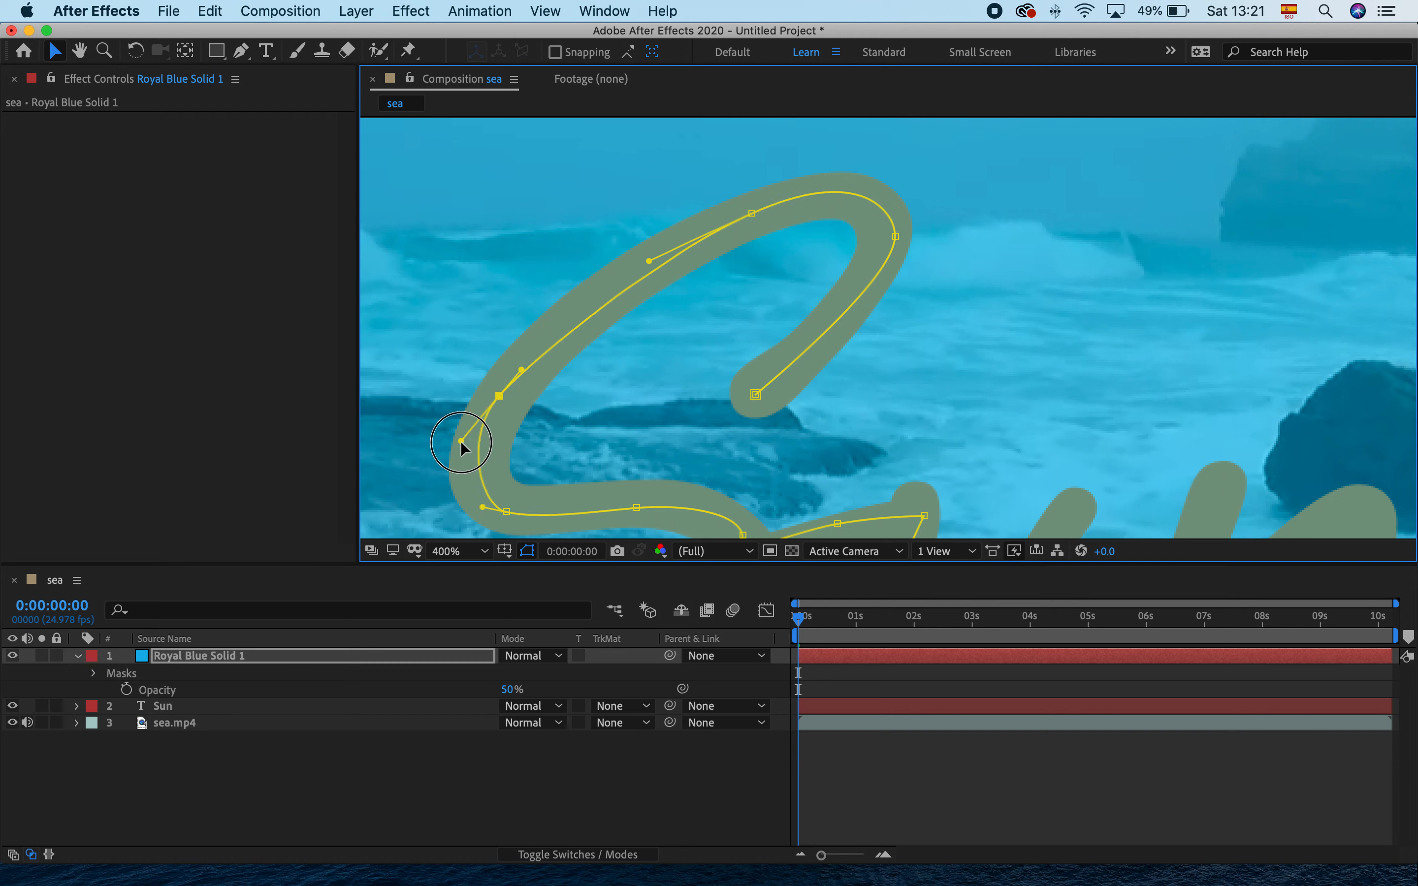
# Refine the points and handles along the S's middle stroke, from the lower end of the upper bend to the crossing.
pyautogui.press('space')
pyautogui.moveTo(618, 405); pyautogui.dragTo(616, 349)
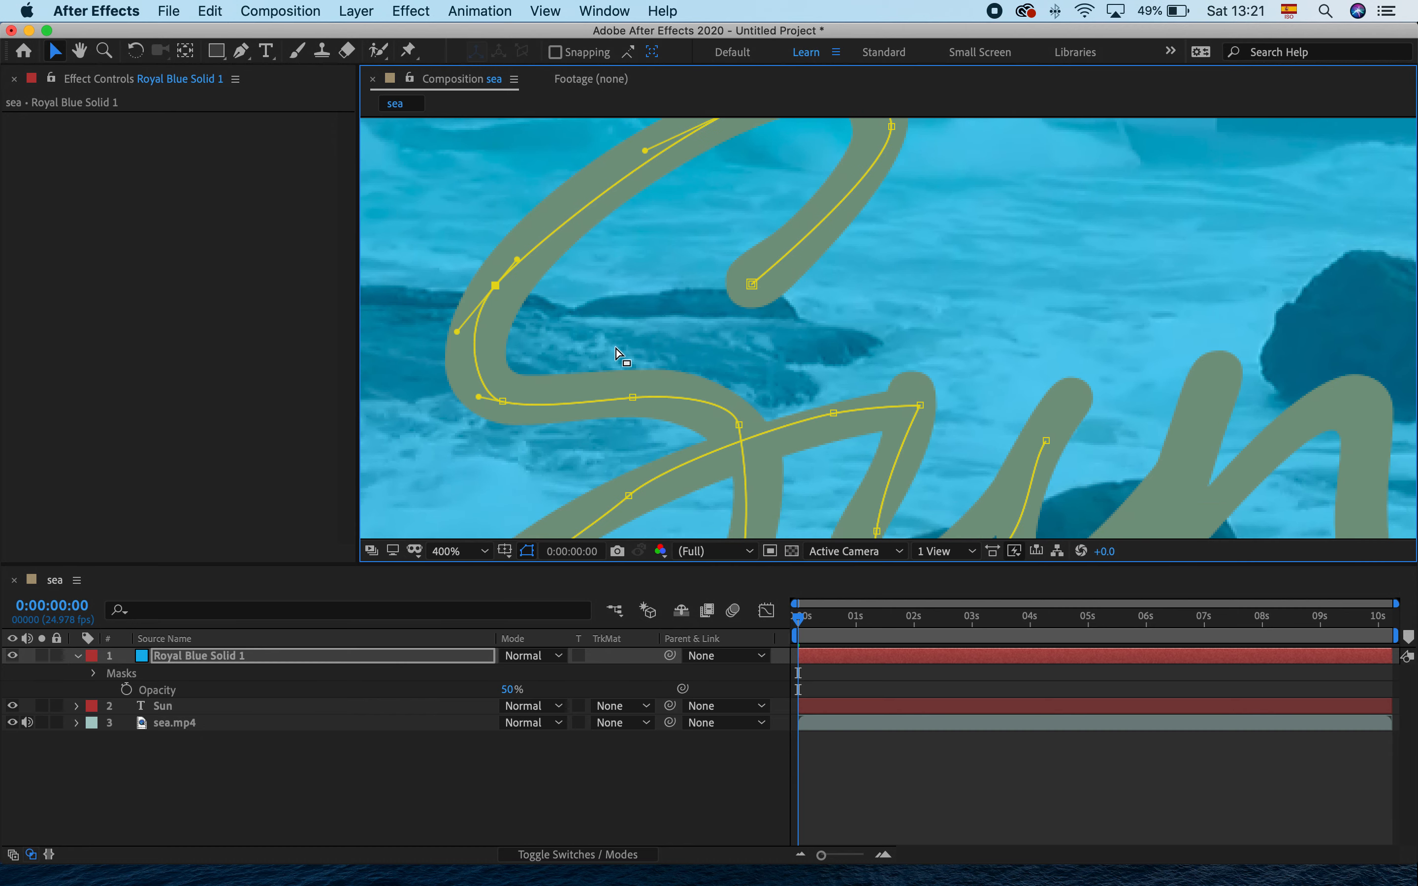
pyautogui.moveTo(500, 400); pyautogui.dragTo(508, 403)
pyautogui.click(632, 398)
pyautogui.moveTo(678, 399); pyautogui.dragTo(734, 411)
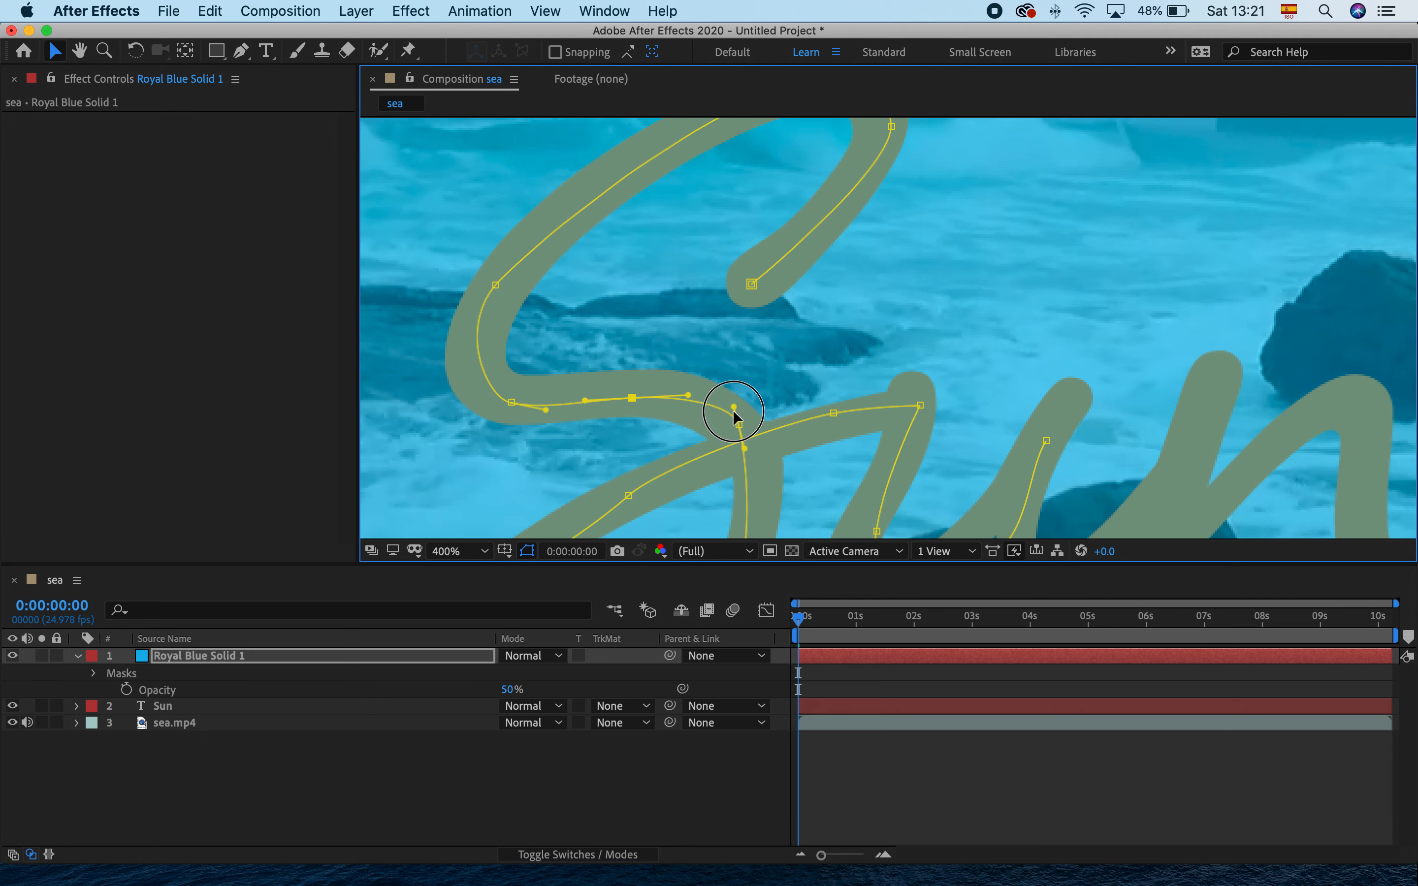
# Align the path points on the S's crossing stroke and the upper outer side of its lower loop with the letter.
pyautogui.press('space')
pyautogui.moveTo(681, 465); pyautogui.dragTo(745, 312)
pyautogui.click(663, 386)
pyautogui.moveTo(698, 357); pyautogui.dragTo(709, 367)
pyautogui.moveTo(869, 303); pyautogui.dragTo(869, 315)
pyautogui.press('space')
pyautogui.moveTo(674, 378); pyautogui.dragTo(852, 199)
pyautogui.moveTo(598, 391); pyautogui.dragTo(623, 367)
# Reshape the bottom of the S's lower loop by shifting its lowest point and curve handle towards the stroke's centre.
pyautogui.click(242, 53)
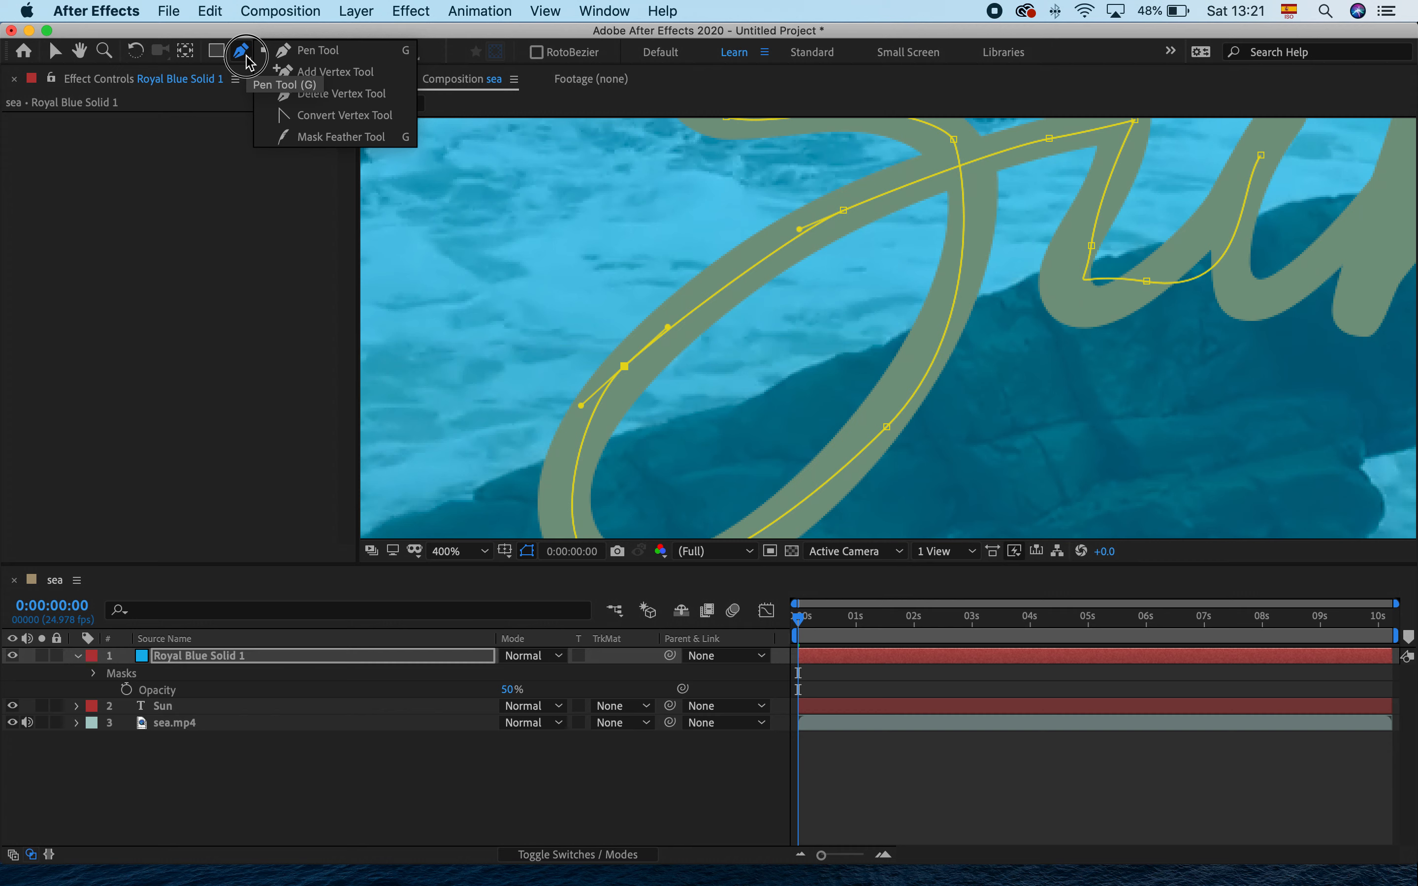
pyautogui.click(55, 52)
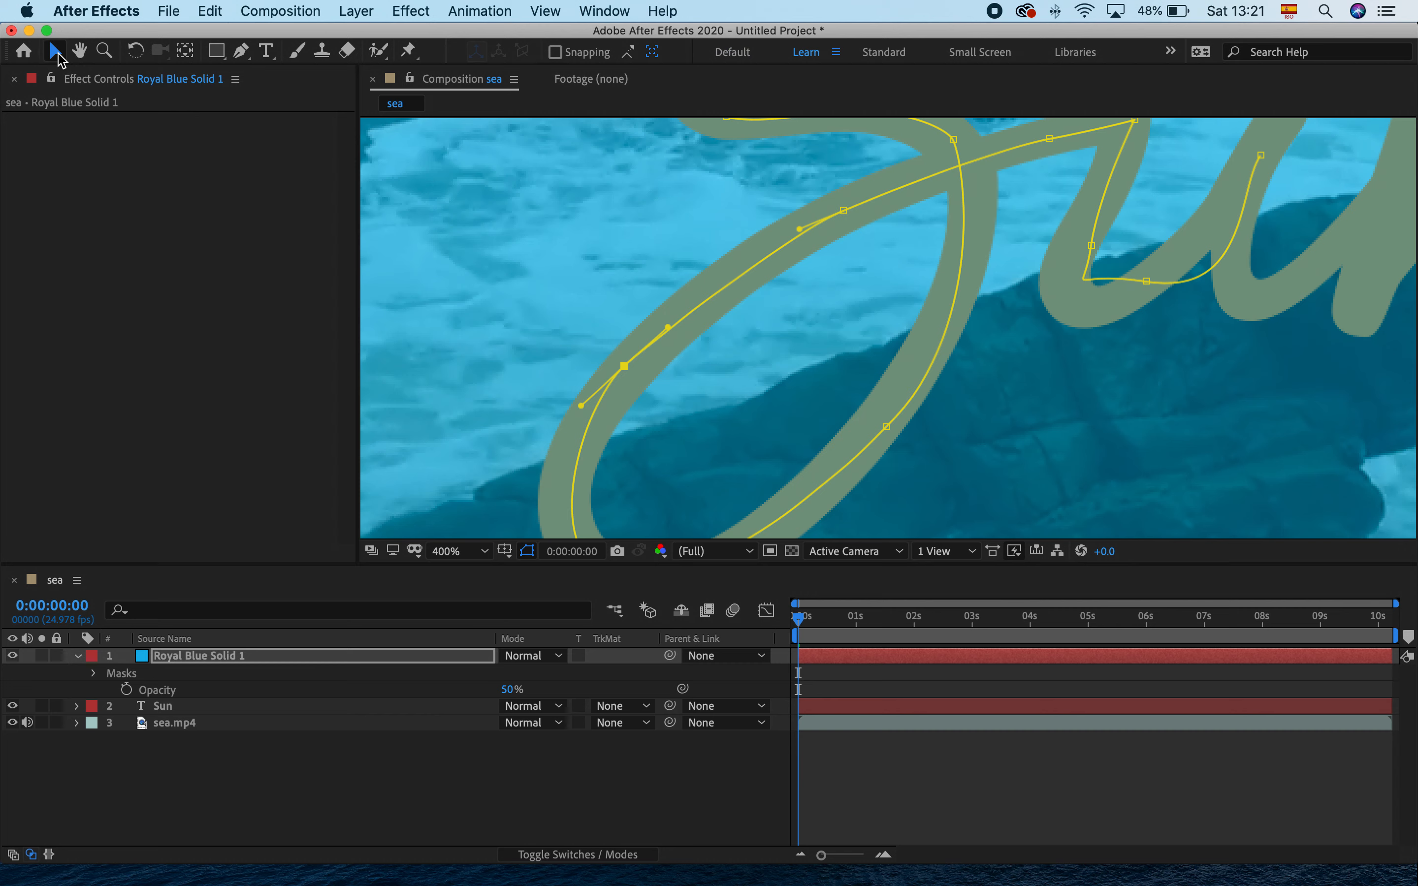
pyautogui.moveTo(651, 425); pyautogui.dragTo(666, 341)
pyautogui.moveTo(557, 456); pyautogui.dragTo(554, 444)
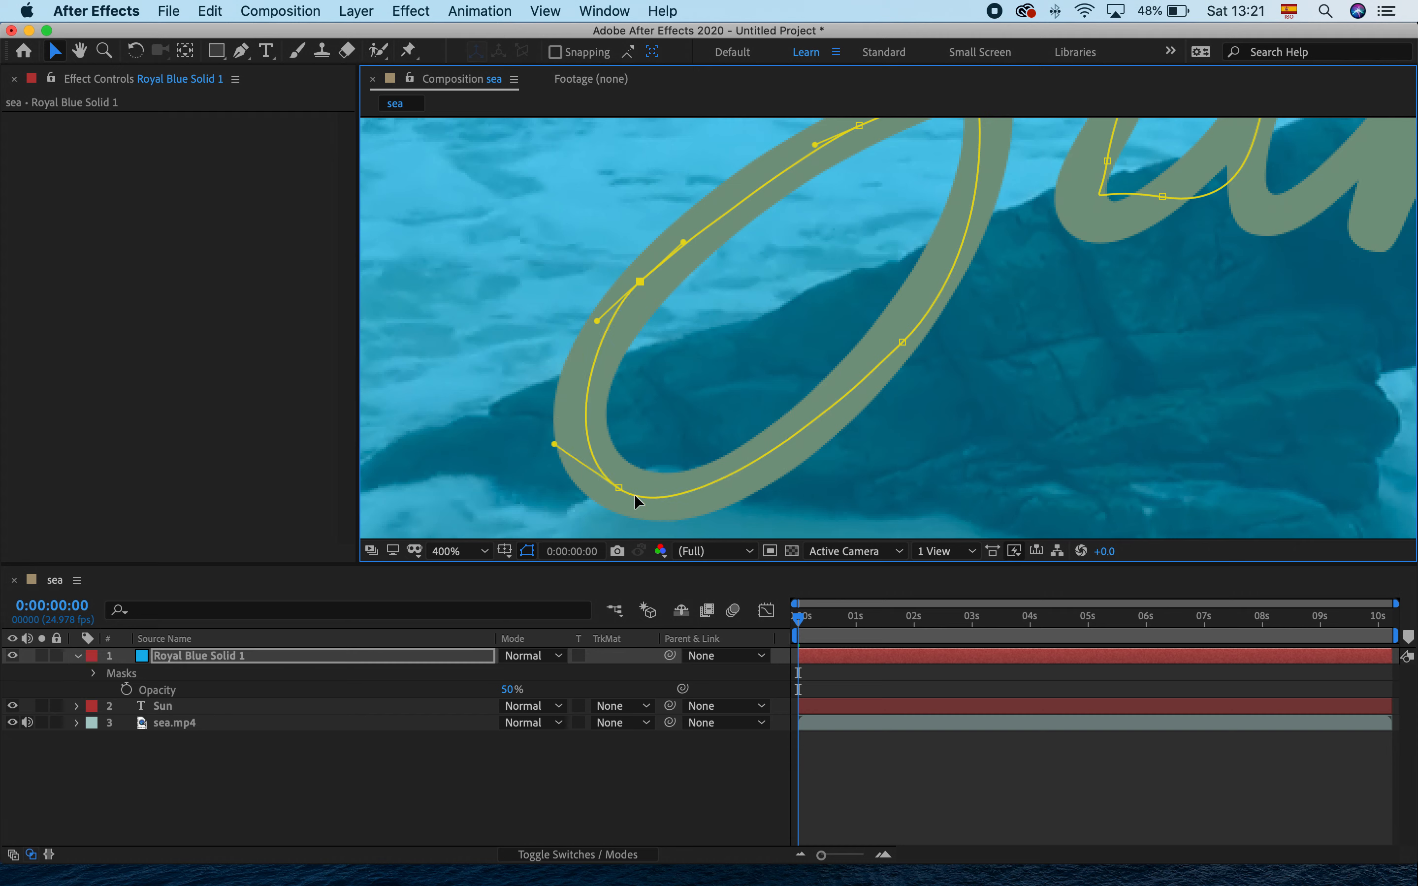
pyautogui.moveTo(617, 486); pyautogui.dragTo(609, 490)
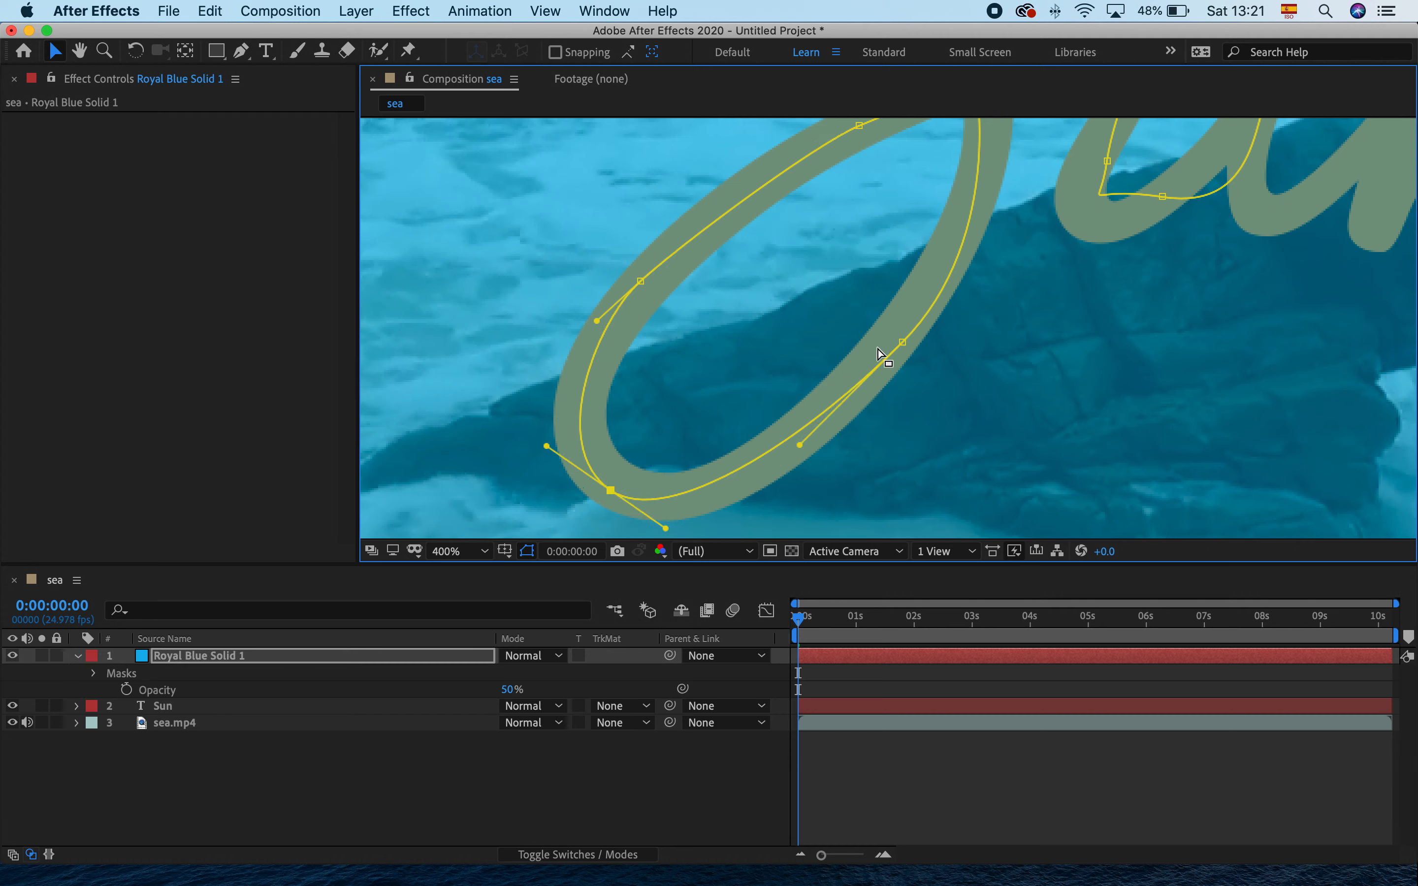
# Adjust the curve on the inner-facing side of the S's lower loop and recentre the path point at the crossing.
pyautogui.click(903, 342)
pyautogui.moveTo(802, 444); pyautogui.dragTo(786, 469)
pyautogui.moveTo(1010, 290); pyautogui.dragTo(845, 453)
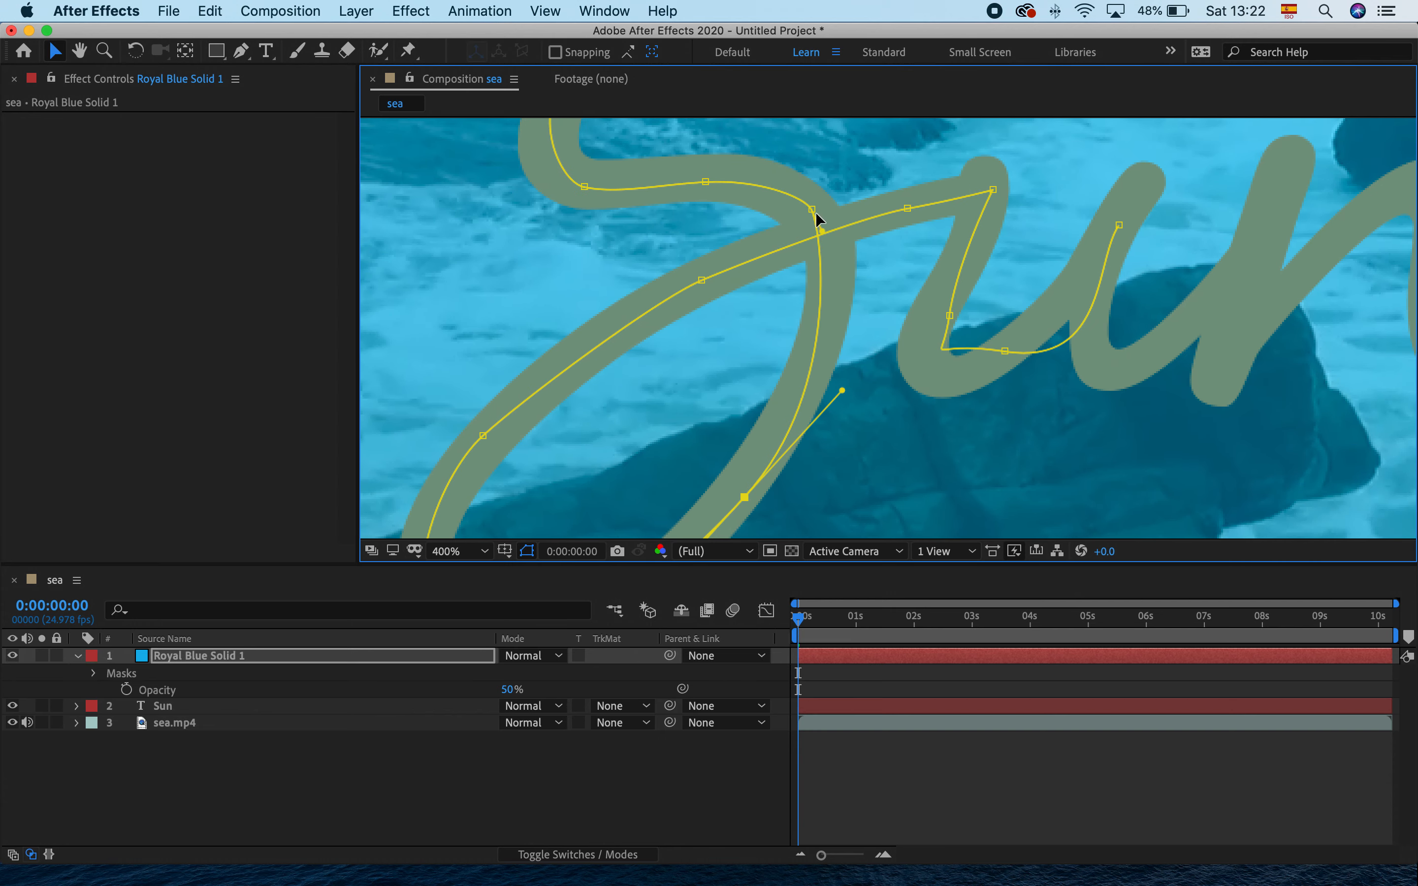
pyautogui.click(812, 209)
pyautogui.moveTo(812, 211); pyautogui.dragTo(824, 214)
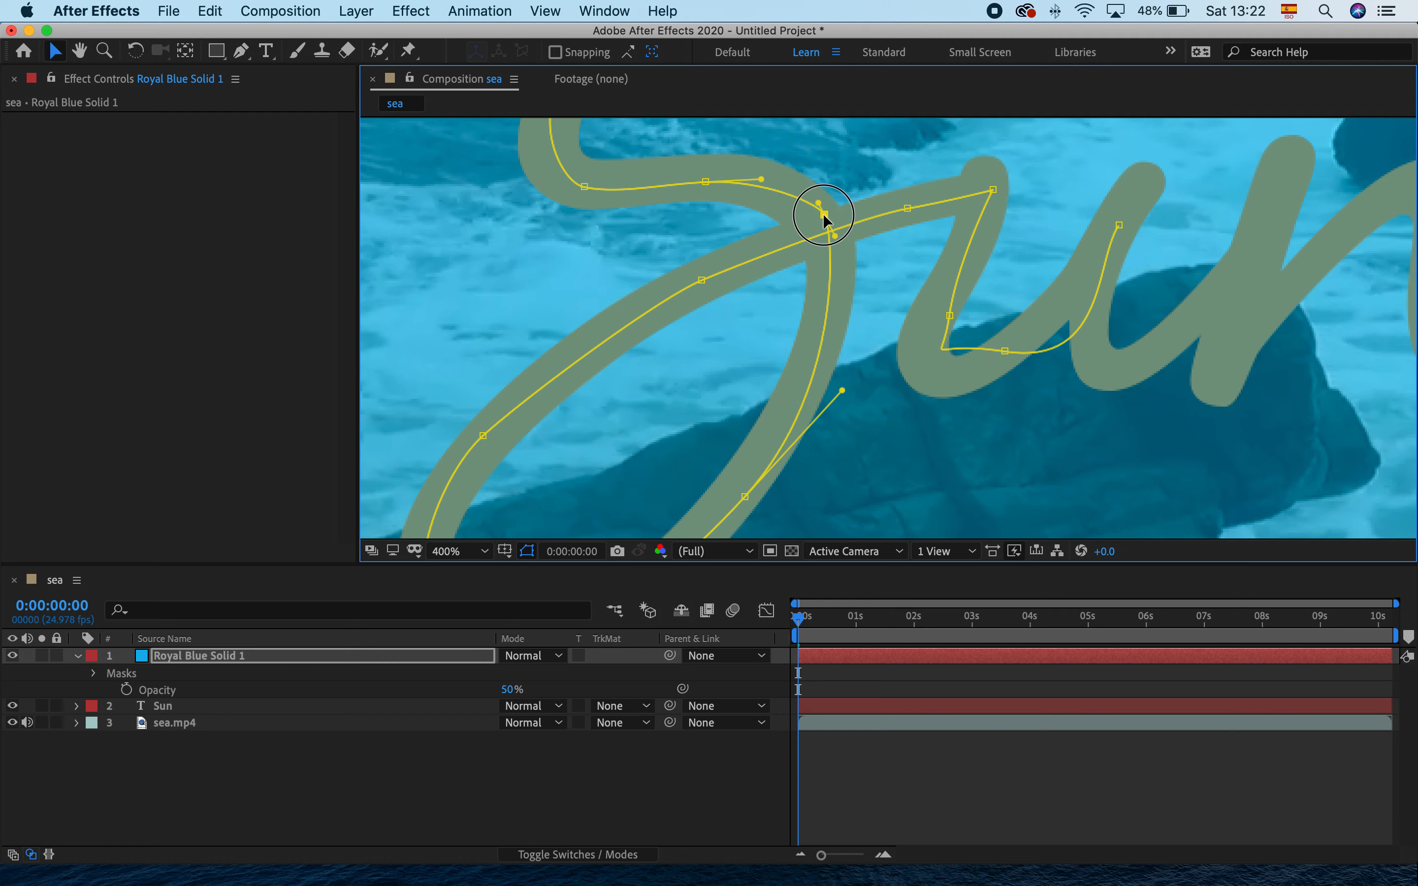
# Reposition the path points of the u, covering its first top, bottom bend and upstroke end, to follow the letter's centre.
pyautogui.click(992, 190)
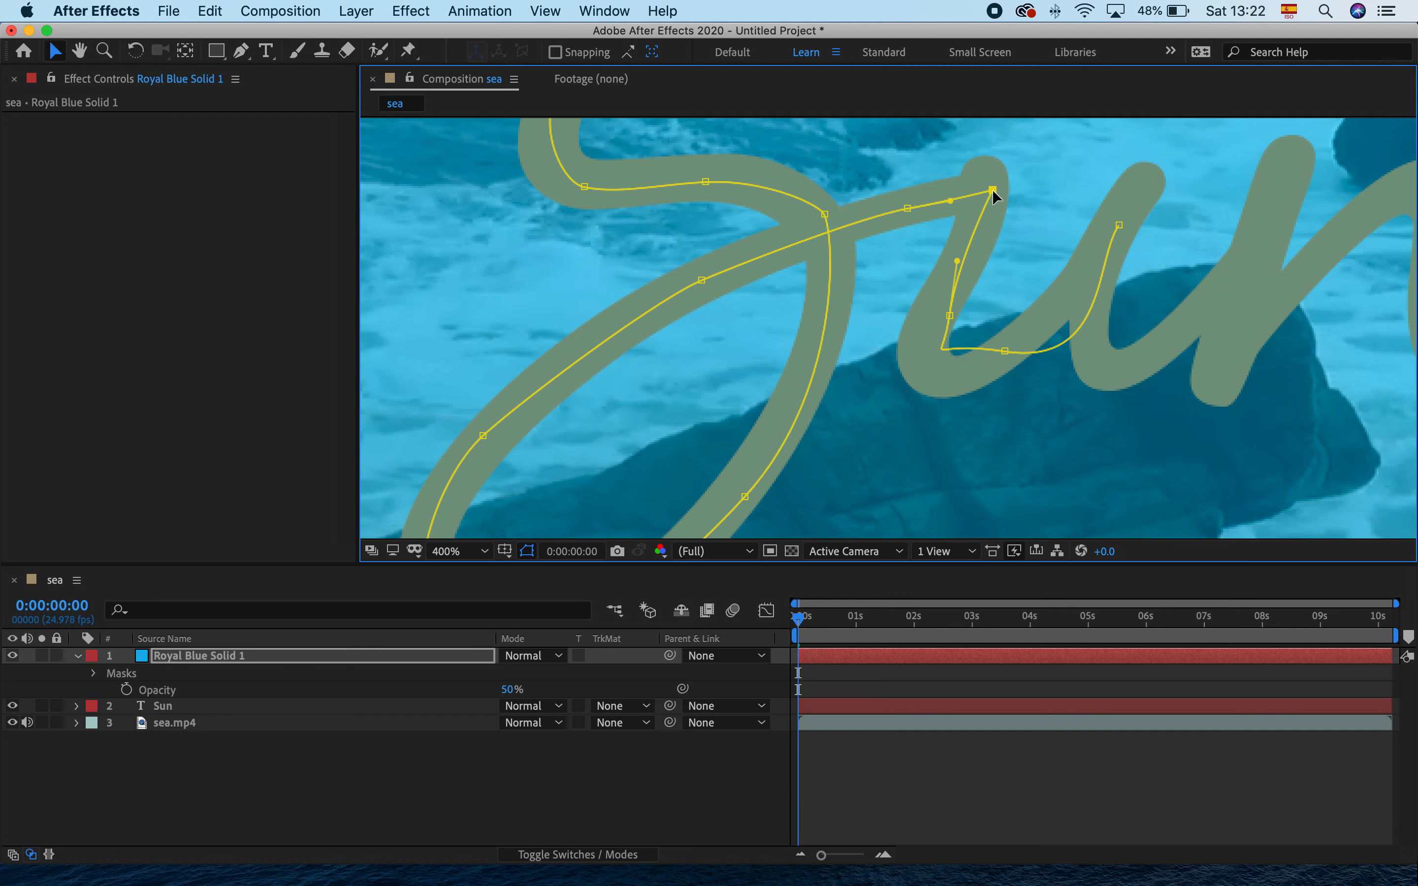
pyautogui.click(935, 319)
pyautogui.moveTo(936, 324); pyautogui.dragTo(914, 352)
pyautogui.moveTo(1004, 352)
pyautogui.mouseDown()
pyautogui.moveTo(950, 373)
pyautogui.moveTo(1003, 353)
pyautogui.mouseUp()
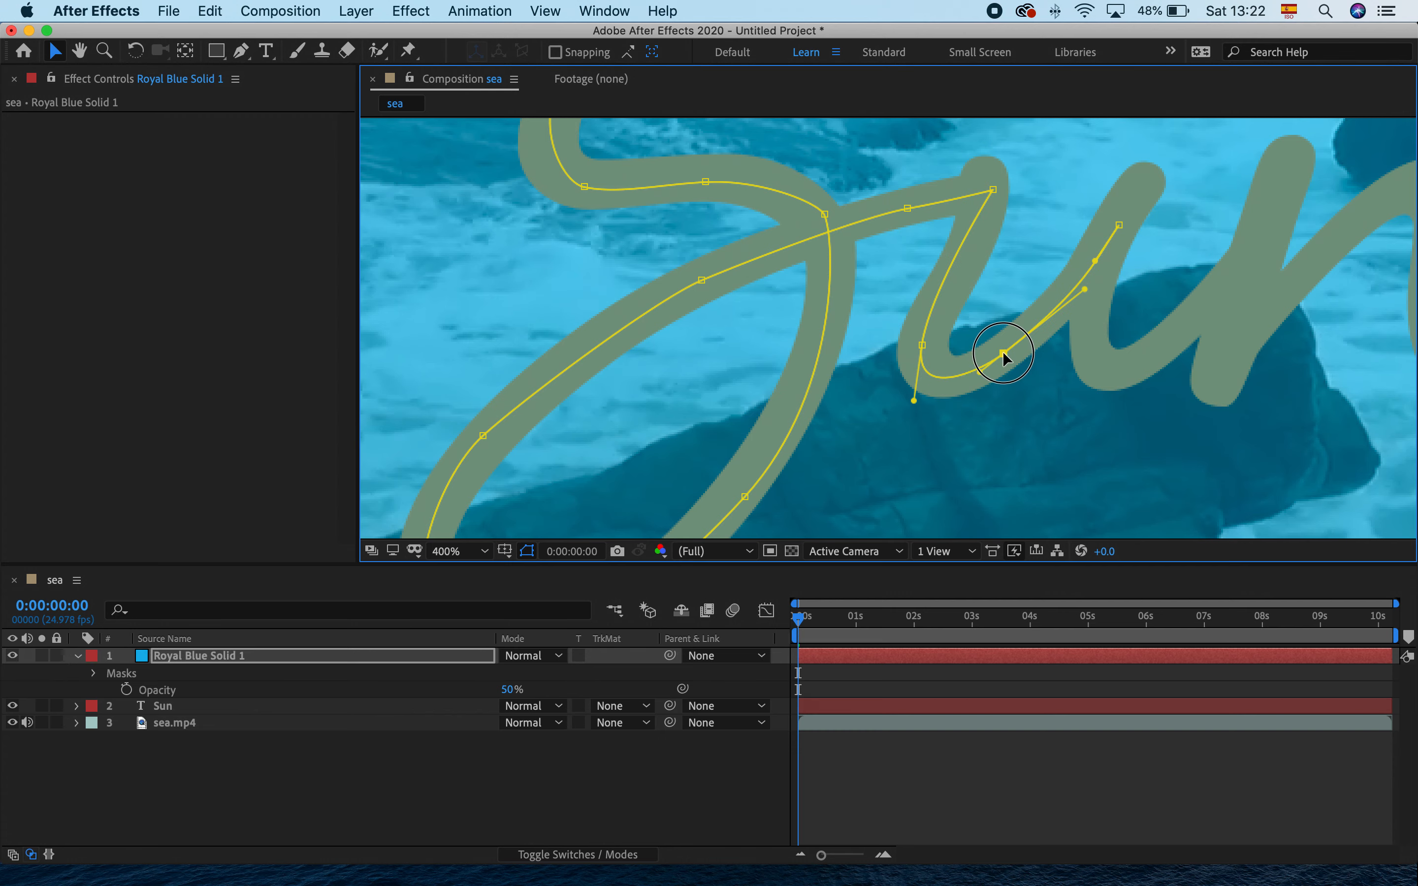
pyautogui.moveTo(1106, 239); pyautogui.dragTo(872, 260)
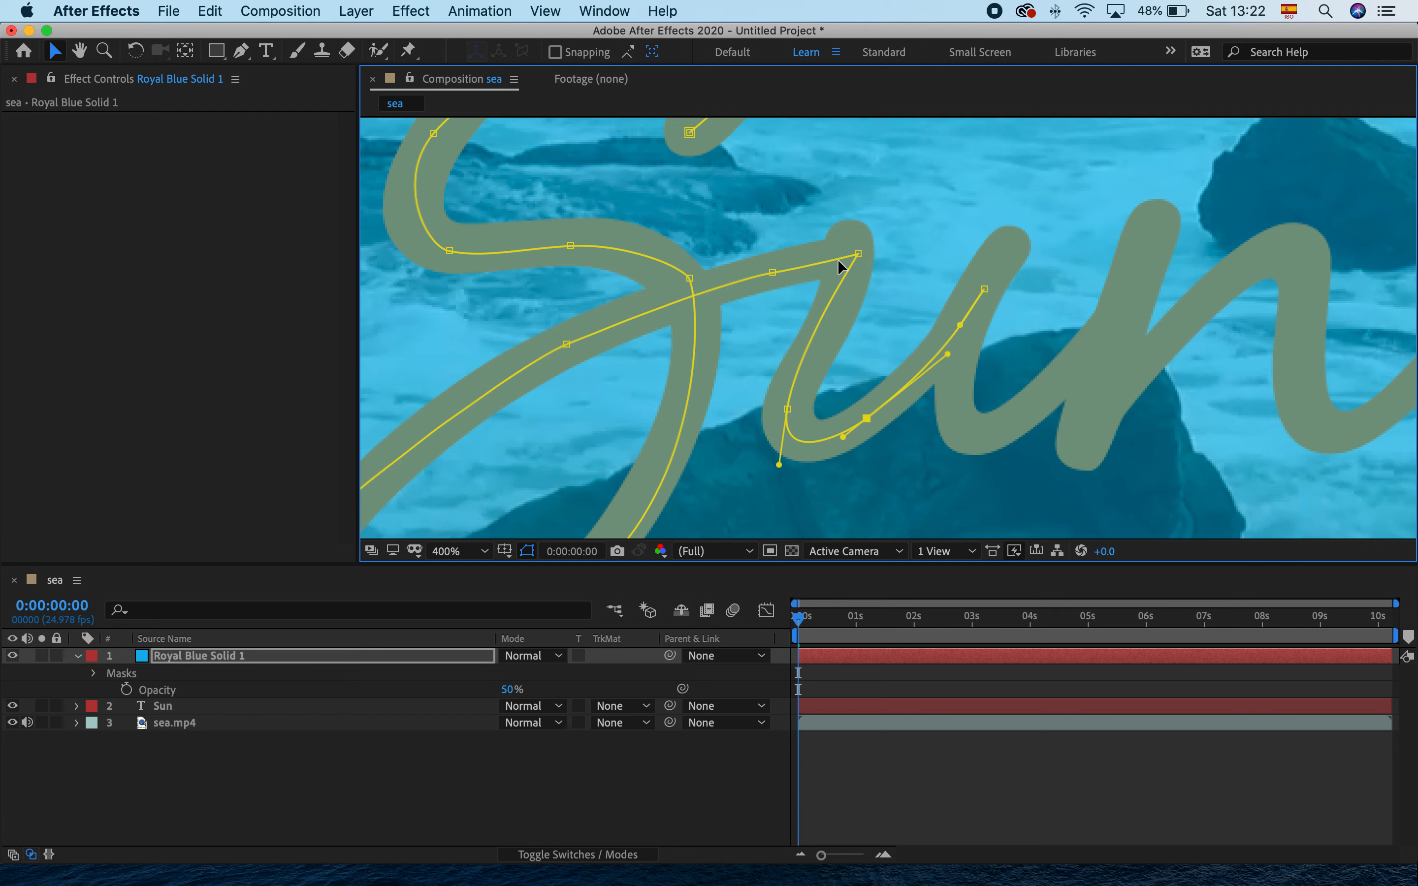
pyautogui.moveTo(857, 254); pyautogui.dragTo(860, 258)
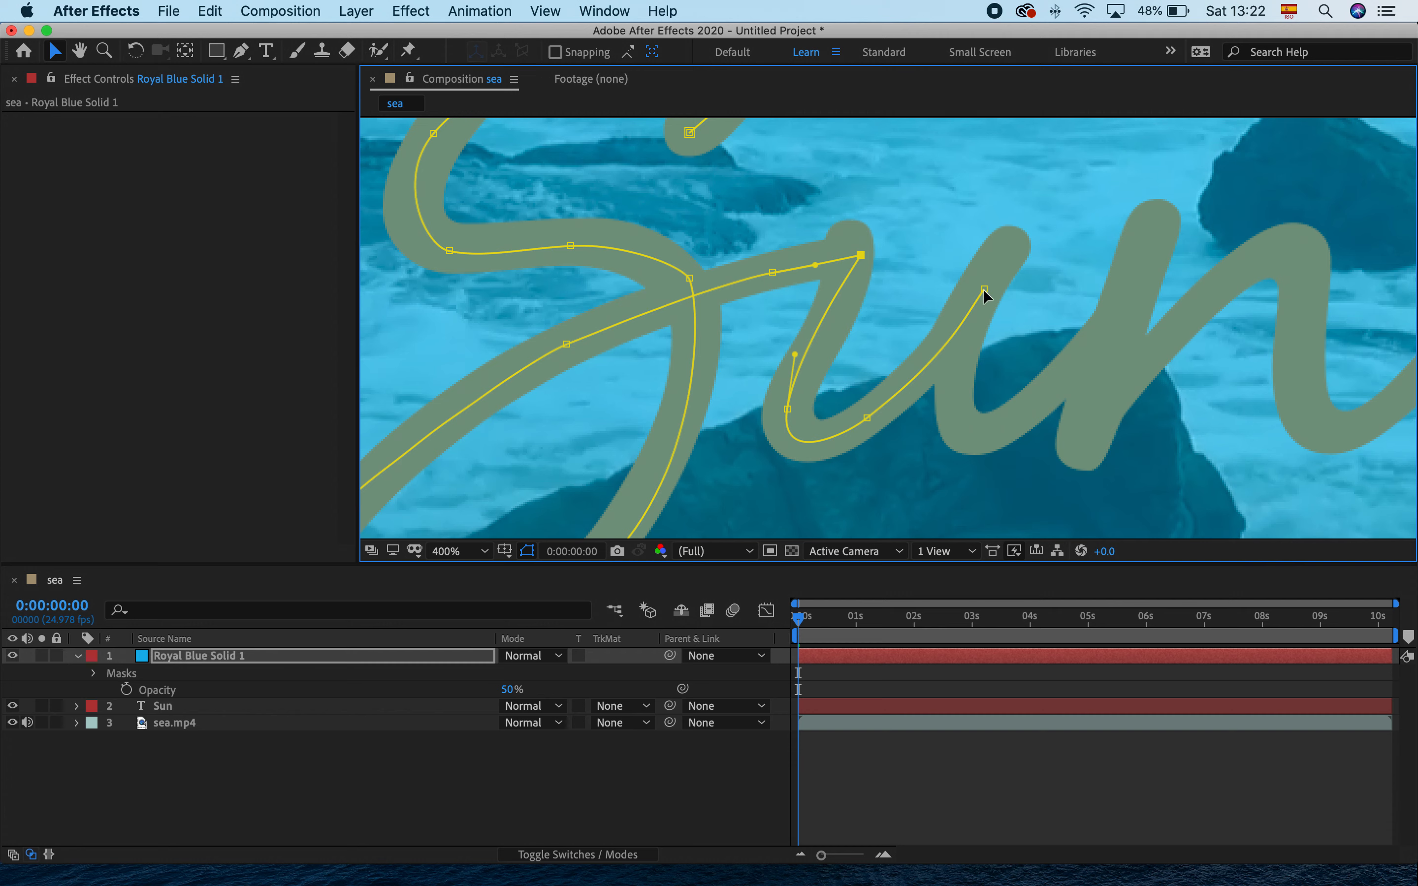
pyautogui.moveTo(984, 289); pyautogui.dragTo(990, 280)
# Extend the mask path with the Pen tool over the u's second peak, down its stem and up towards the n.
pyautogui.click(241, 52)
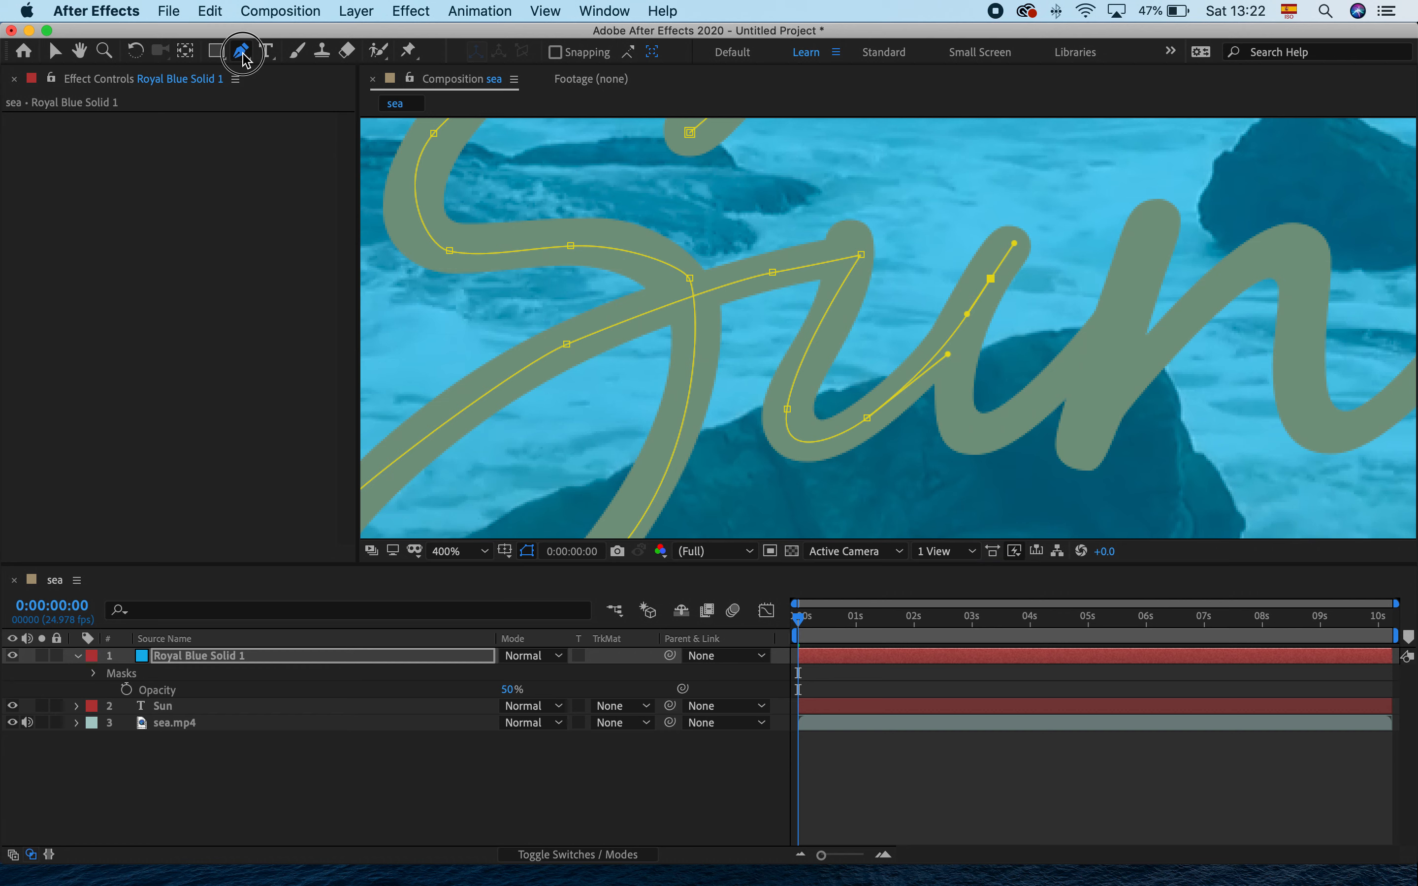
pyautogui.click(1023, 248)
pyautogui.moveTo(1022, 243); pyautogui.dragTo(998, 237)
pyautogui.moveTo(974, 314); pyautogui.dragTo(962, 349)
pyautogui.moveTo(958, 402)
pyautogui.mouseDown()
pyautogui.moveTo(958, 428)
pyautogui.moveTo(986, 433)
pyautogui.moveTo(1048, 409)
pyautogui.moveTo(1150, 283)
pyautogui.mouseUp()
# Trace the n's tall stem, arch and upward tail to complete the mask path for the word.
pyautogui.moveTo(1170, 219)
pyautogui.mouseDown()
pyautogui.moveTo(1162, 207)
pyautogui.moveTo(1138, 231)
pyautogui.mouseUp()
pyautogui.moveTo(1100, 376)
pyautogui.mouseDown()
pyautogui.moveTo(1087, 449)
pyautogui.moveTo(1135, 372)
pyautogui.mouseUp()
pyautogui.moveTo(1204, 304); pyautogui.dragTo(1243, 271)
pyautogui.press('space')
pyautogui.moveTo(1148, 292); pyautogui.dragTo(996, 294)
pyautogui.moveTo(1177, 293); pyautogui.dragTo(1048, 278)
pyautogui.moveTo(1046, 356); pyautogui.dragTo(1230, 309)
pyautogui.click(1240, 300)
pyautogui.click(55, 51)
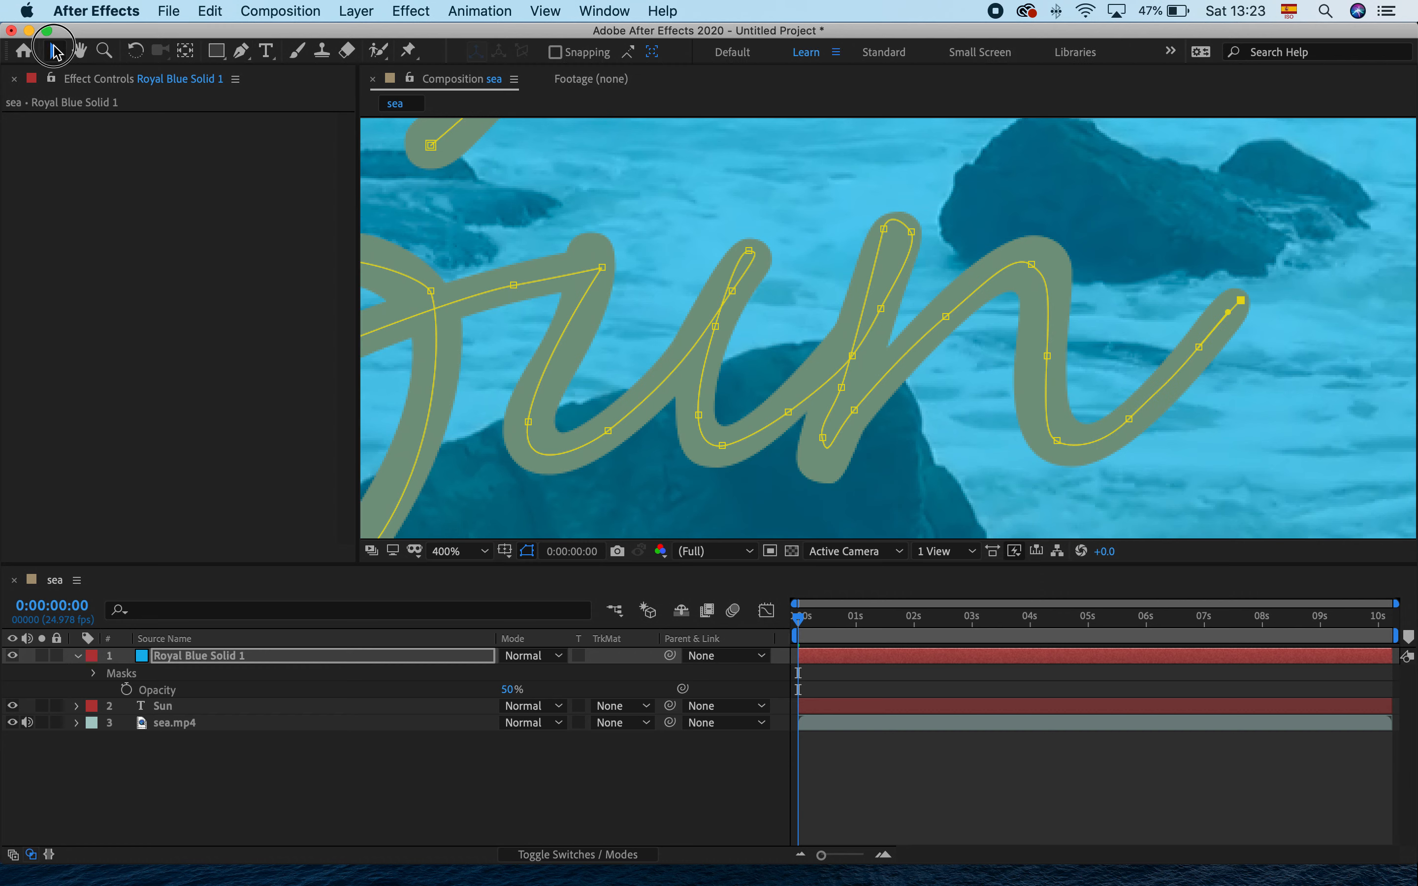
pyautogui.doubleClick(886, 232)
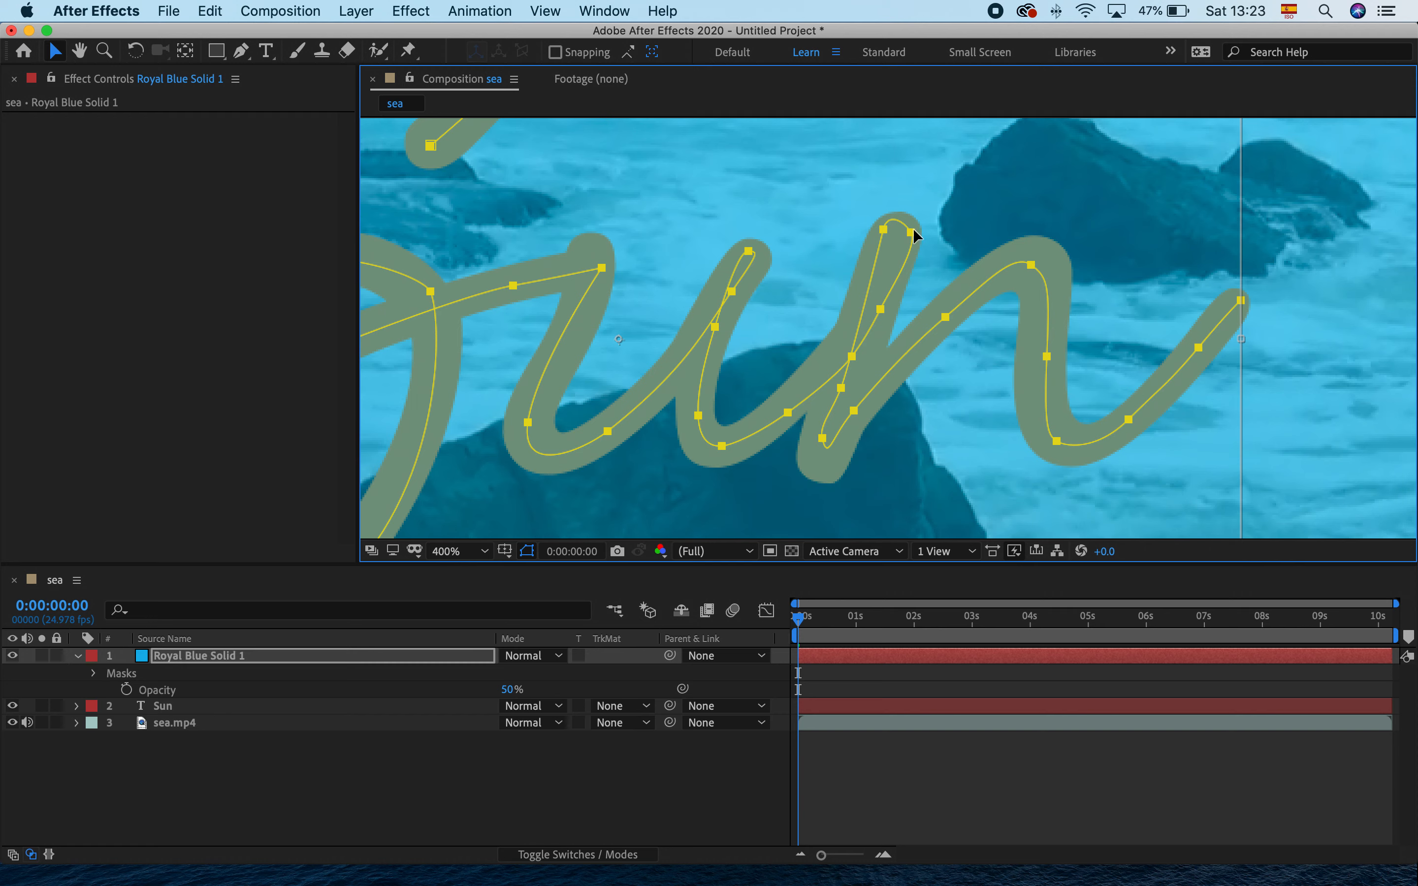
pyautogui.doubleClick(1236, 264)
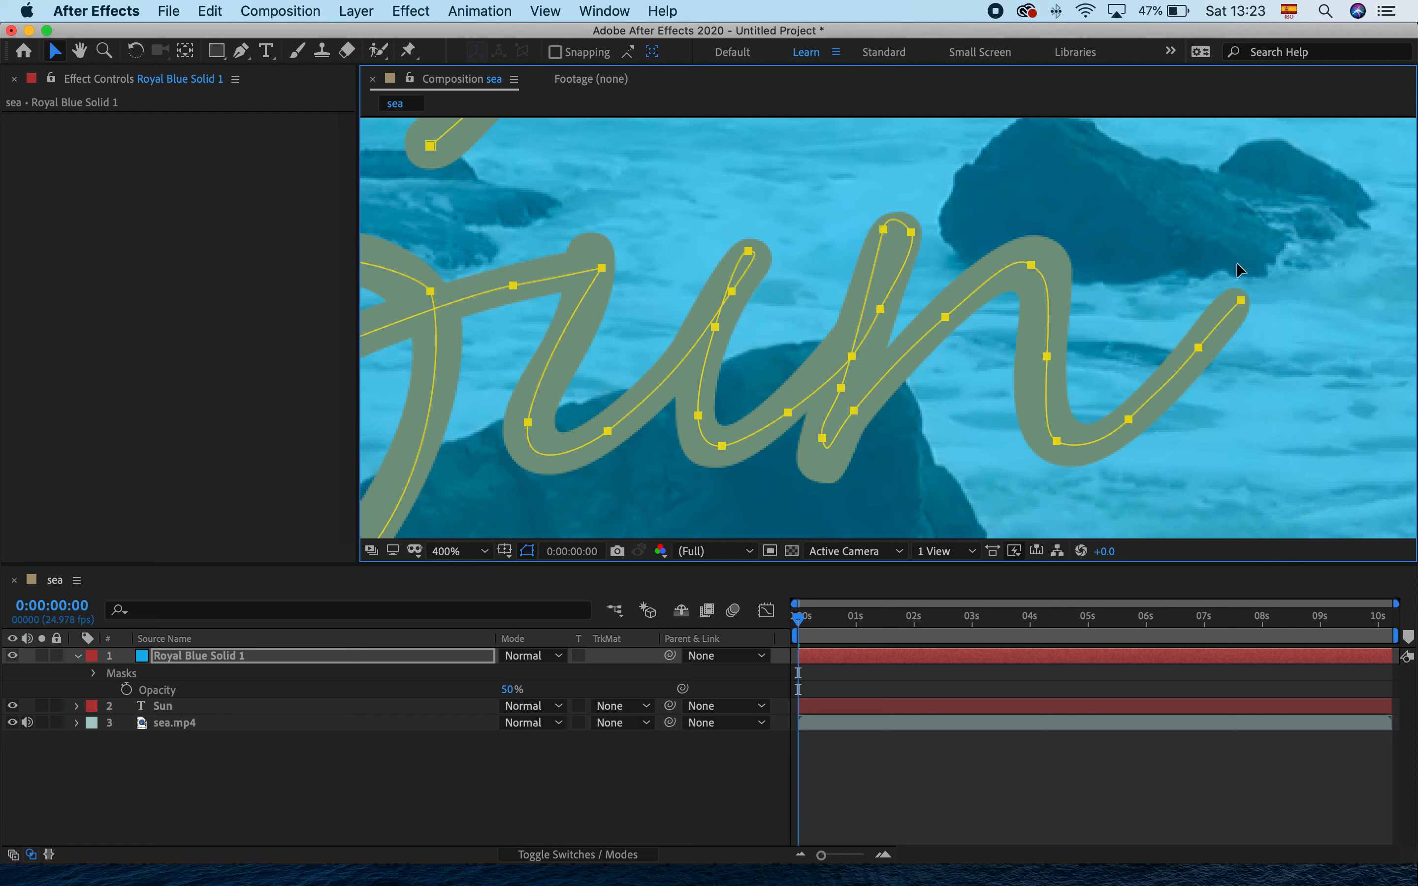
pyautogui.doubleClick(882, 231)
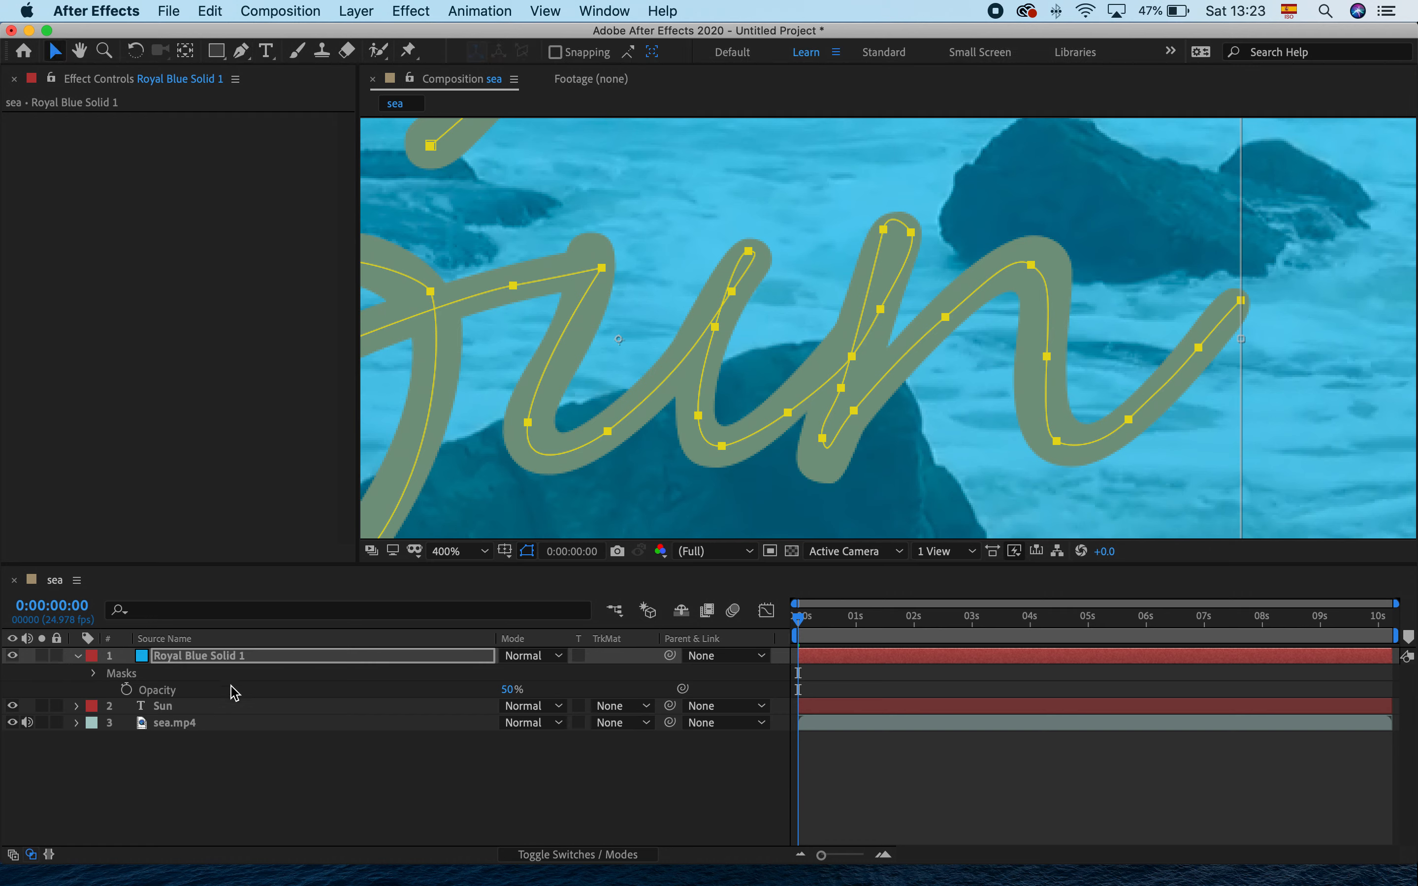
pyautogui.click(246, 675)
pyautogui.click(246, 656)
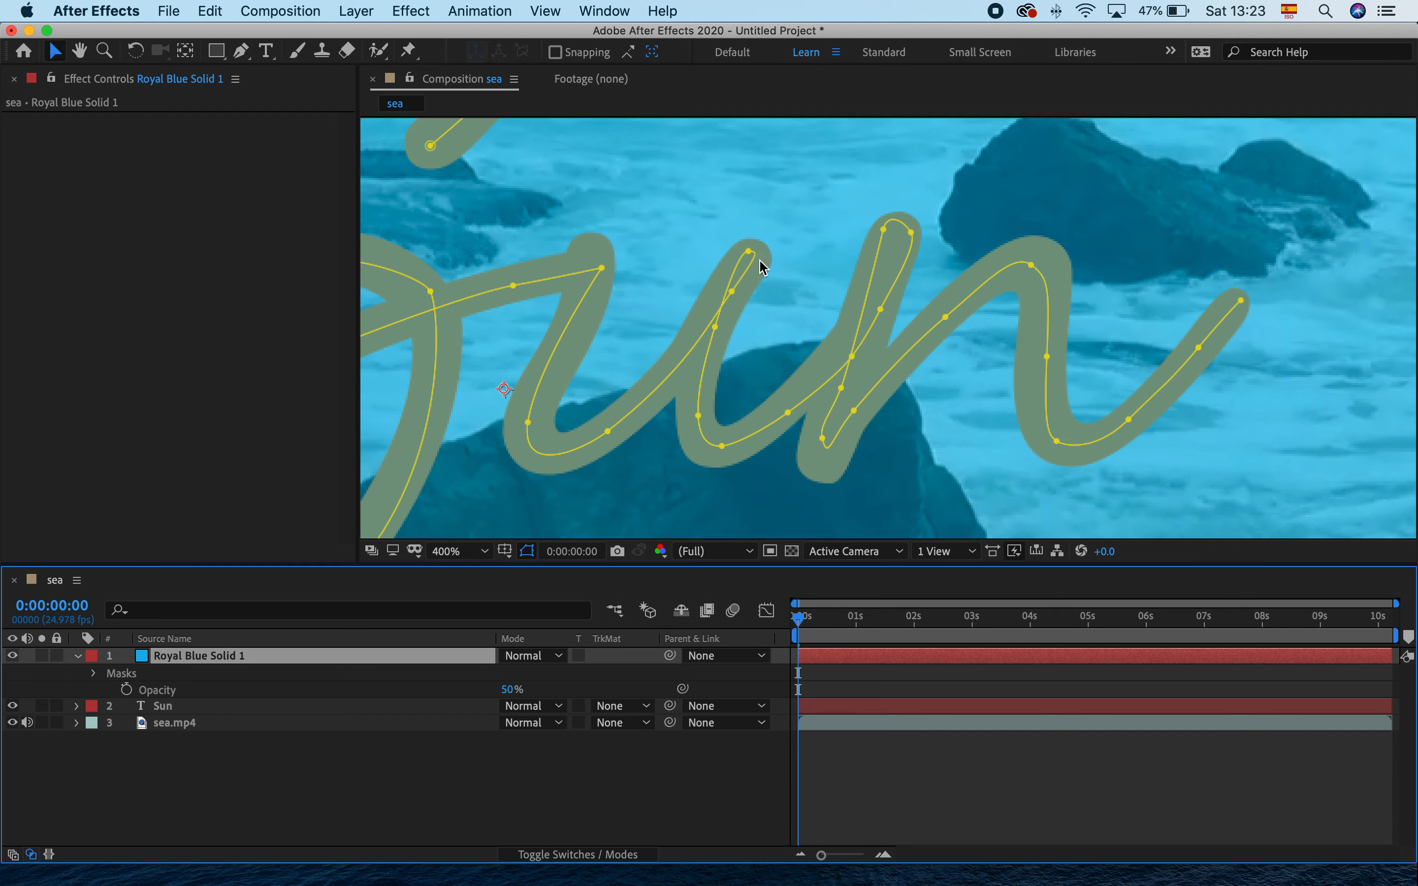
# Move the path points at the top and base of the n's first stem and the start of its arch into the stroke.
pyautogui.click(881, 231)
pyautogui.moveTo(881, 232); pyautogui.dragTo(876, 252)
pyautogui.click(822, 438)
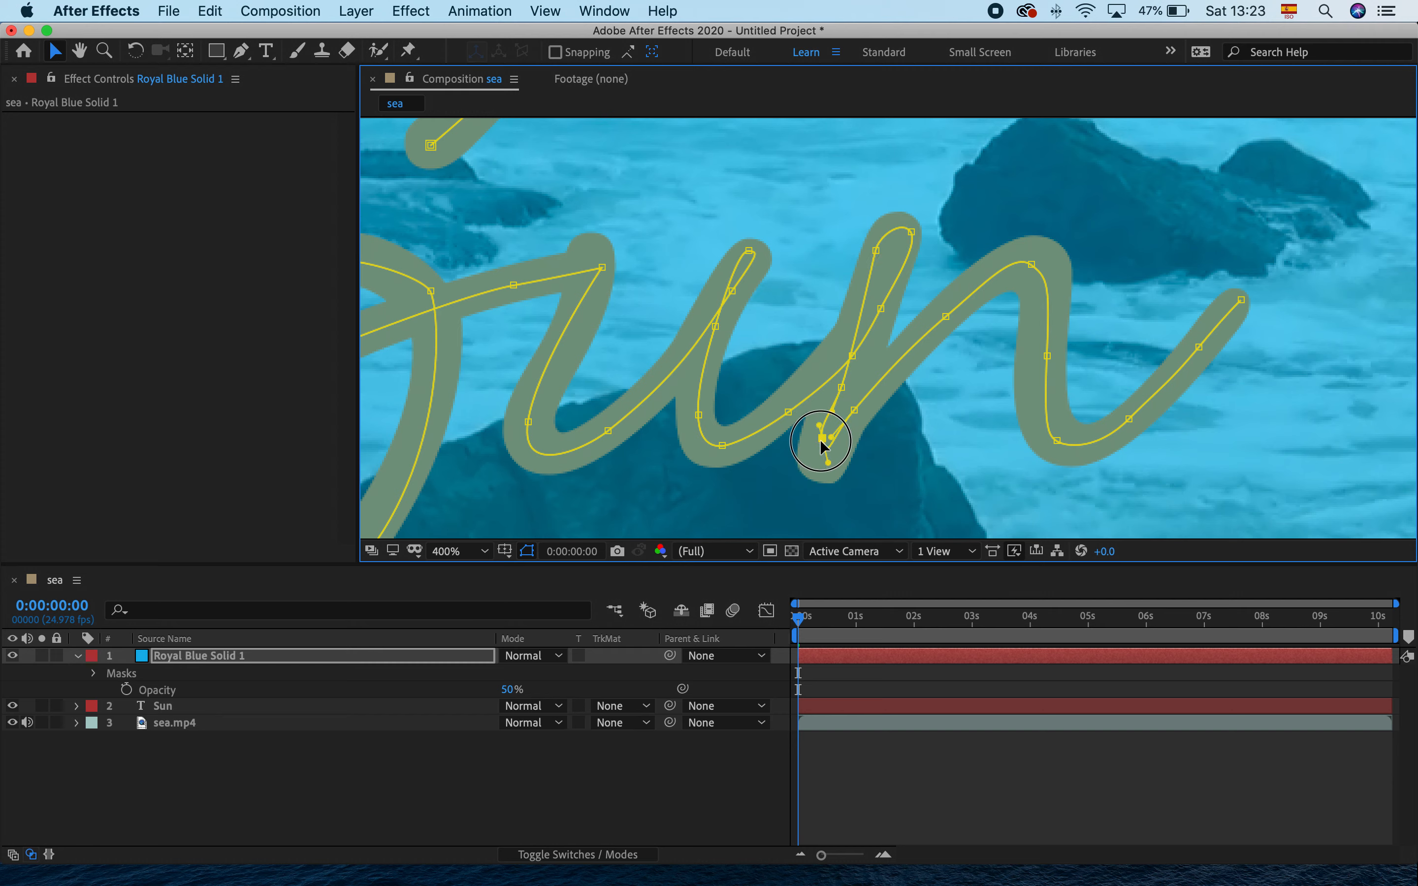
pyautogui.moveTo(816, 467); pyautogui.dragTo(875, 384)
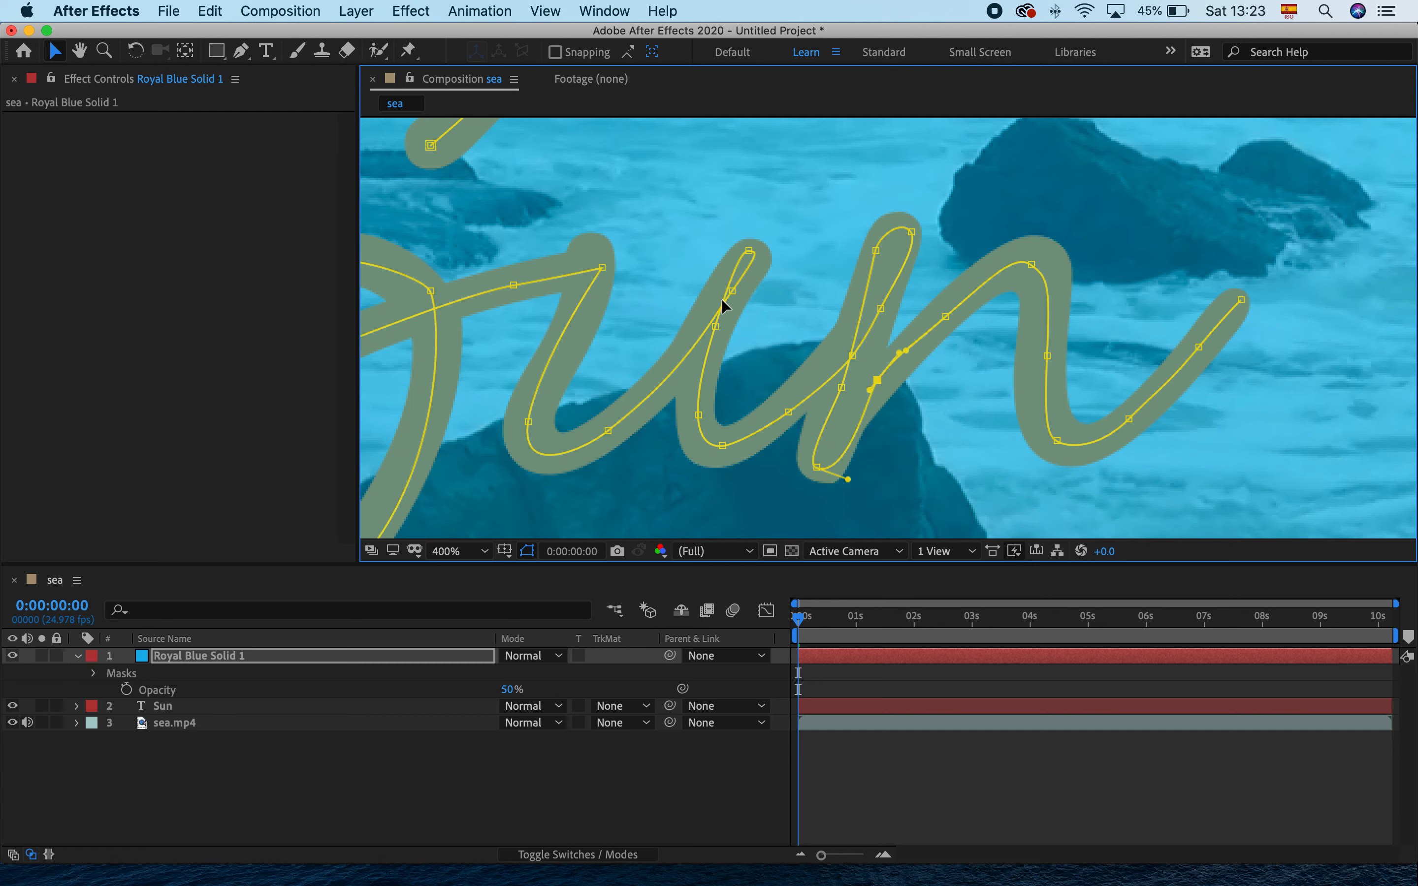
# Refine the path's turn at the u's second peak and the curve at the base of the n's stem.
pyautogui.click(715, 326)
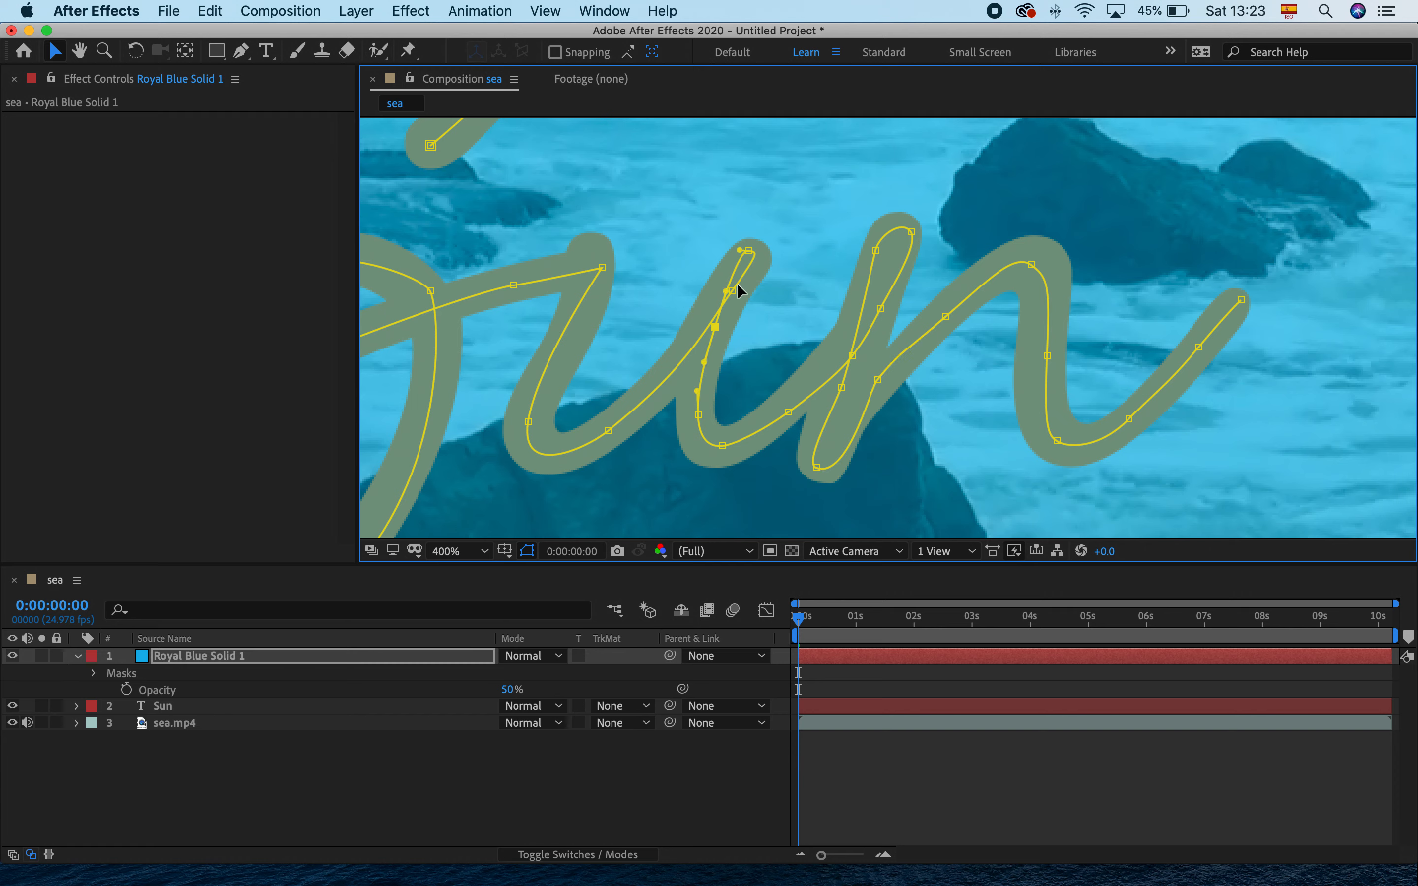
pyautogui.click(753, 255)
pyautogui.moveTo(753, 256); pyautogui.dragTo(758, 265)
pyautogui.moveTo(877, 379); pyautogui.dragTo(872, 379)
pyautogui.moveTo(848, 480); pyautogui.dragTo(841, 472)
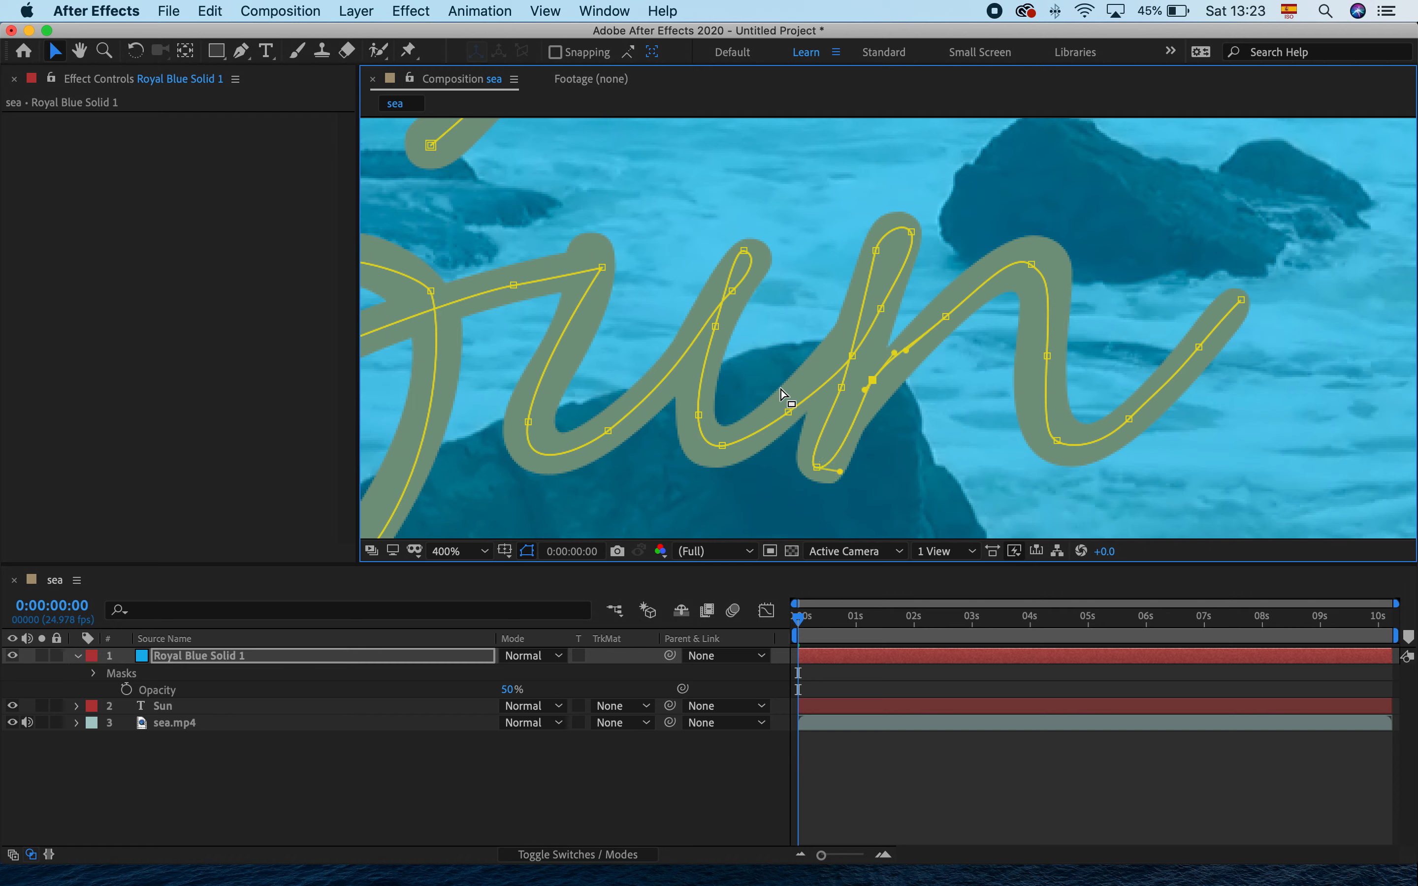
# Apply the Generate Stroke effect to the Royal Blue Solid 1 layer.
pyautogui.press('space')
pyautogui.moveTo(786, 354); pyautogui.dragTo(844, 354)
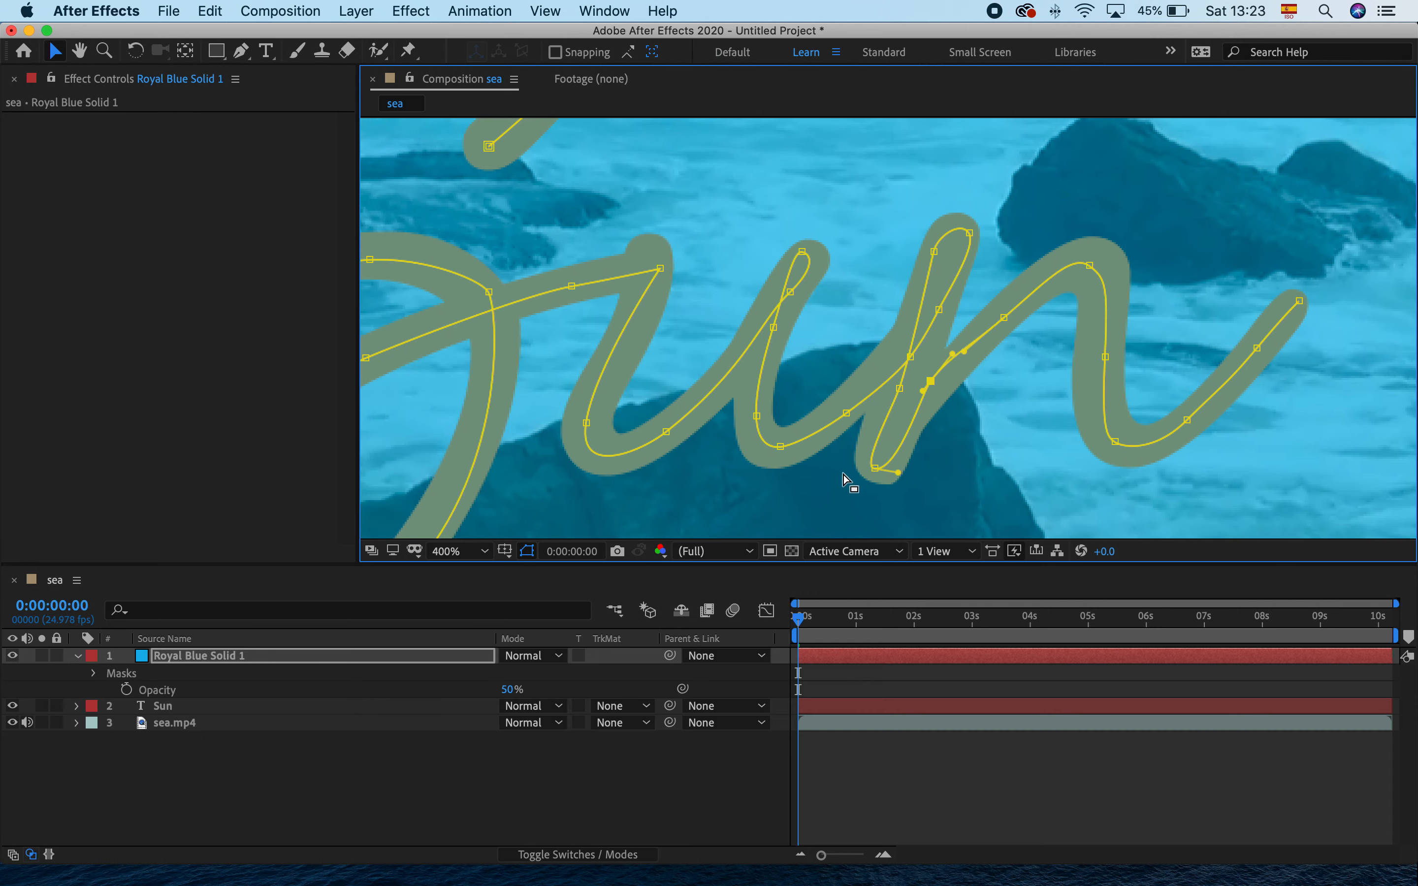
pyautogui.press('space')
pyautogui.moveTo(703, 402); pyautogui.dragTo(873, 415)
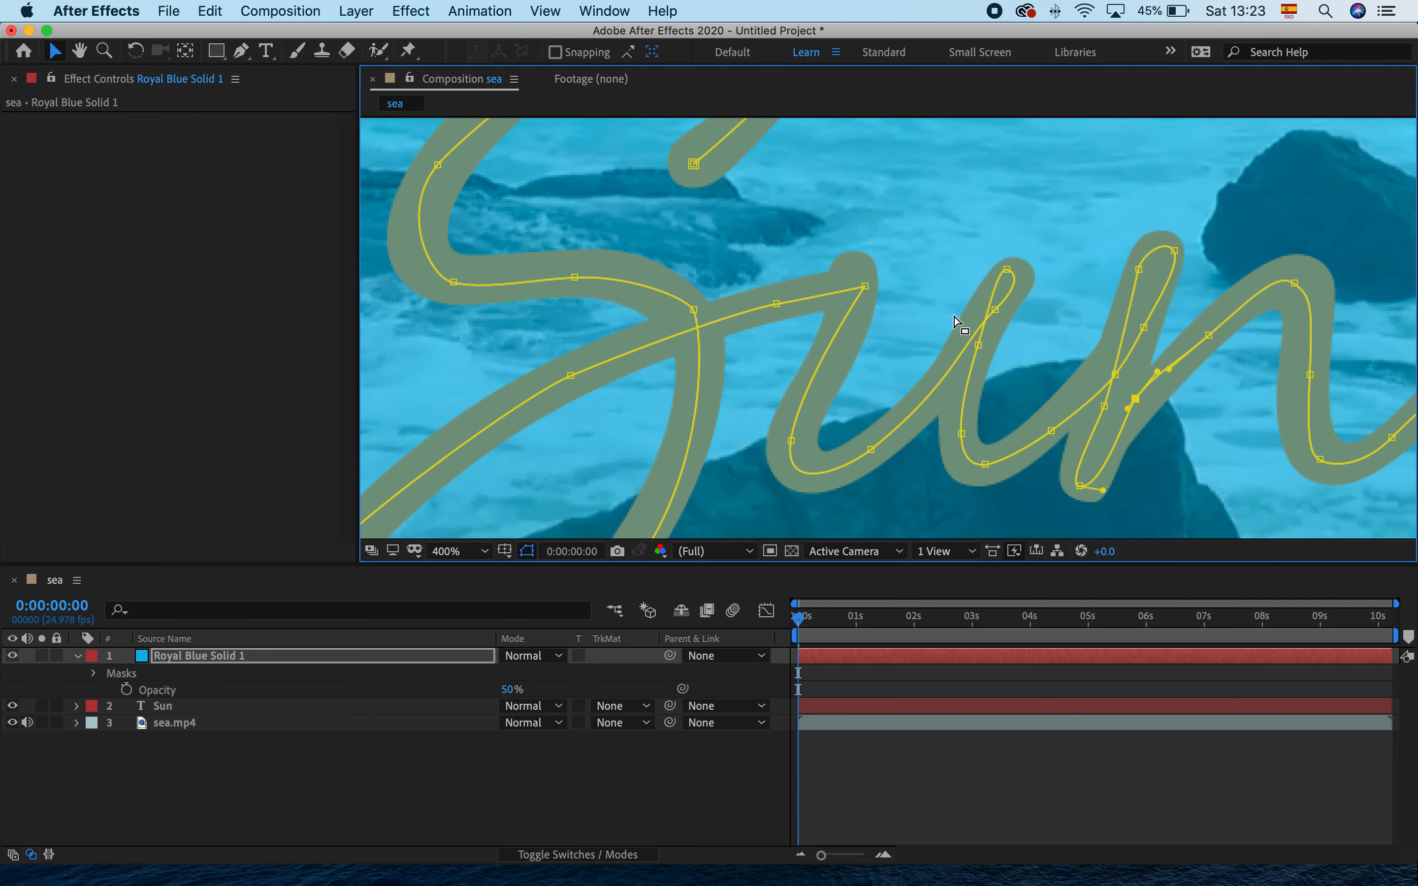
pyautogui.press('space')
pyautogui.moveTo(641, 310); pyautogui.dragTo(823, 384)
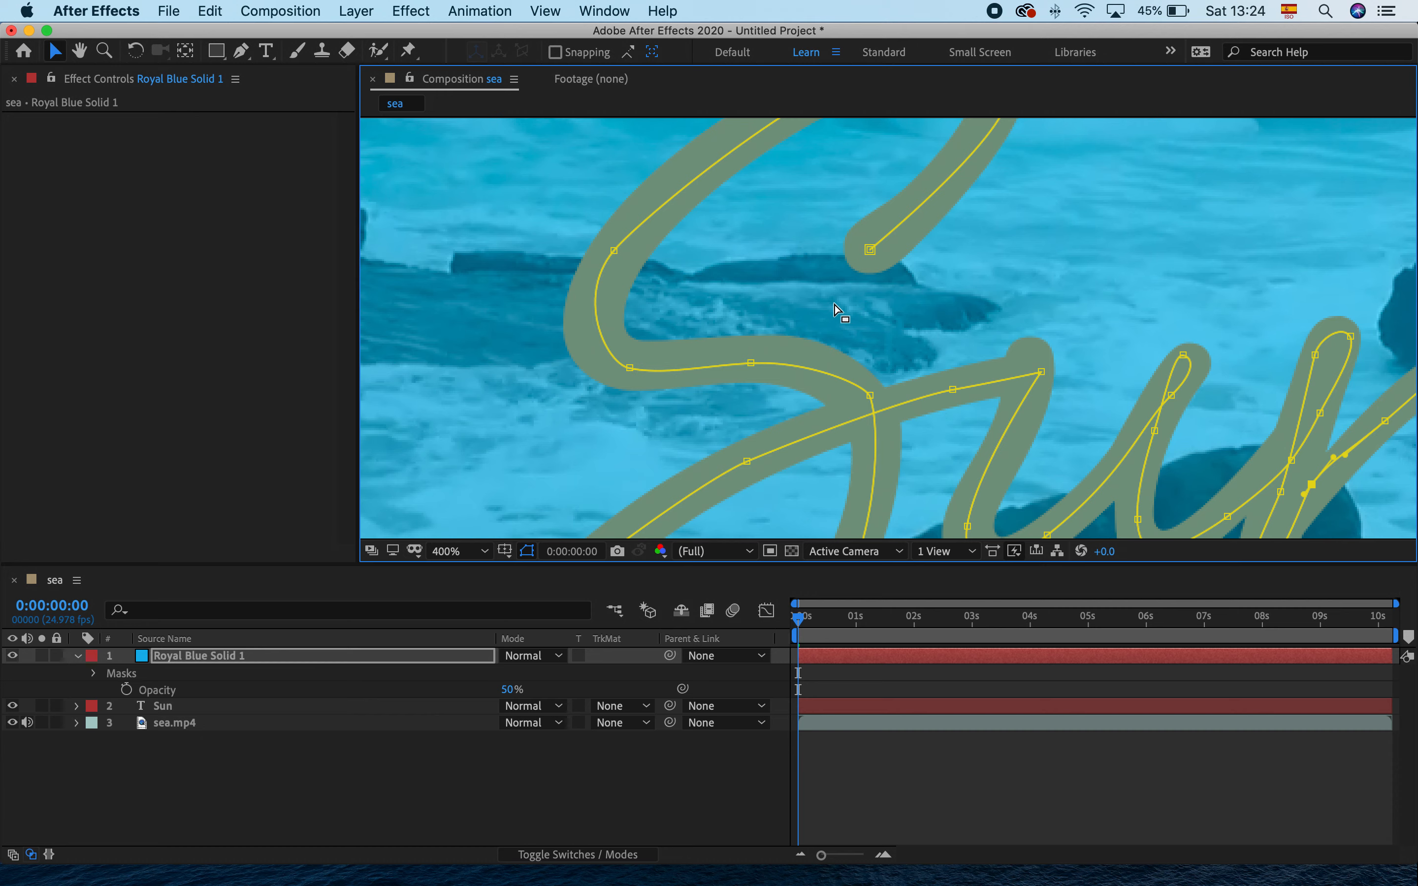
pyautogui.click(404, 8)
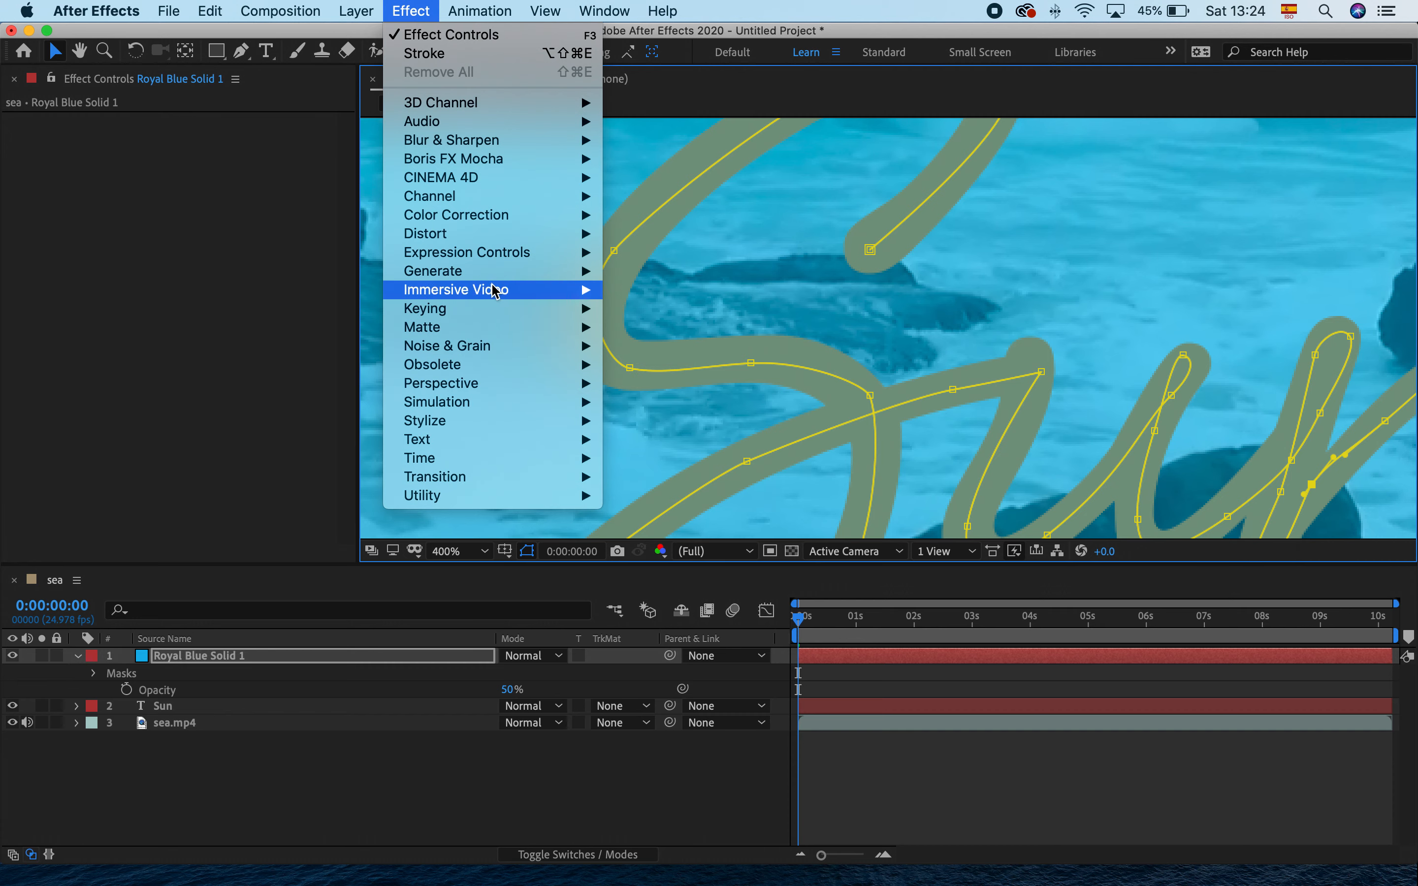
pyautogui.moveTo(490, 278)
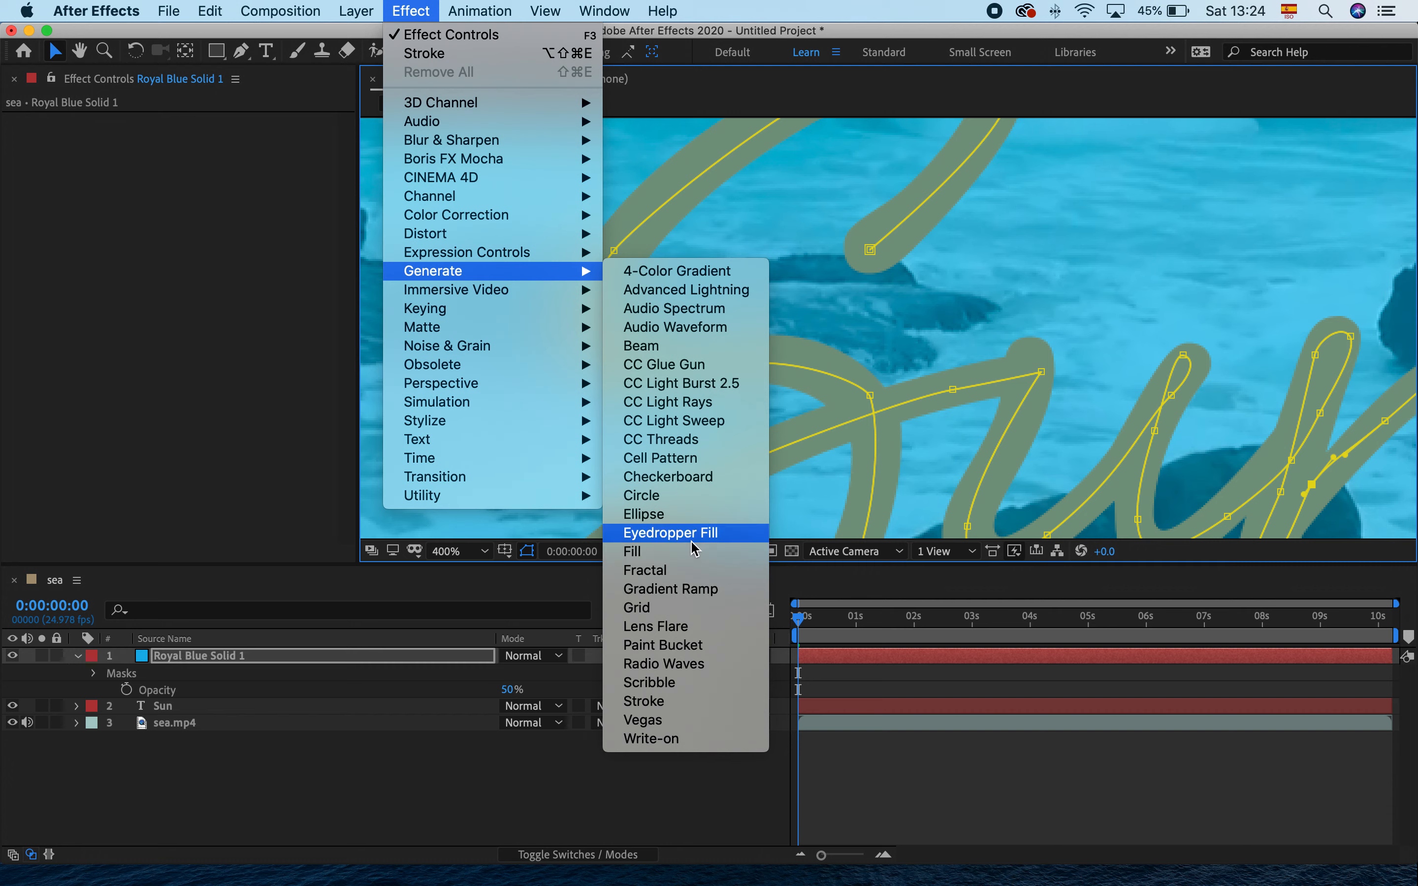
pyautogui.click(684, 707)
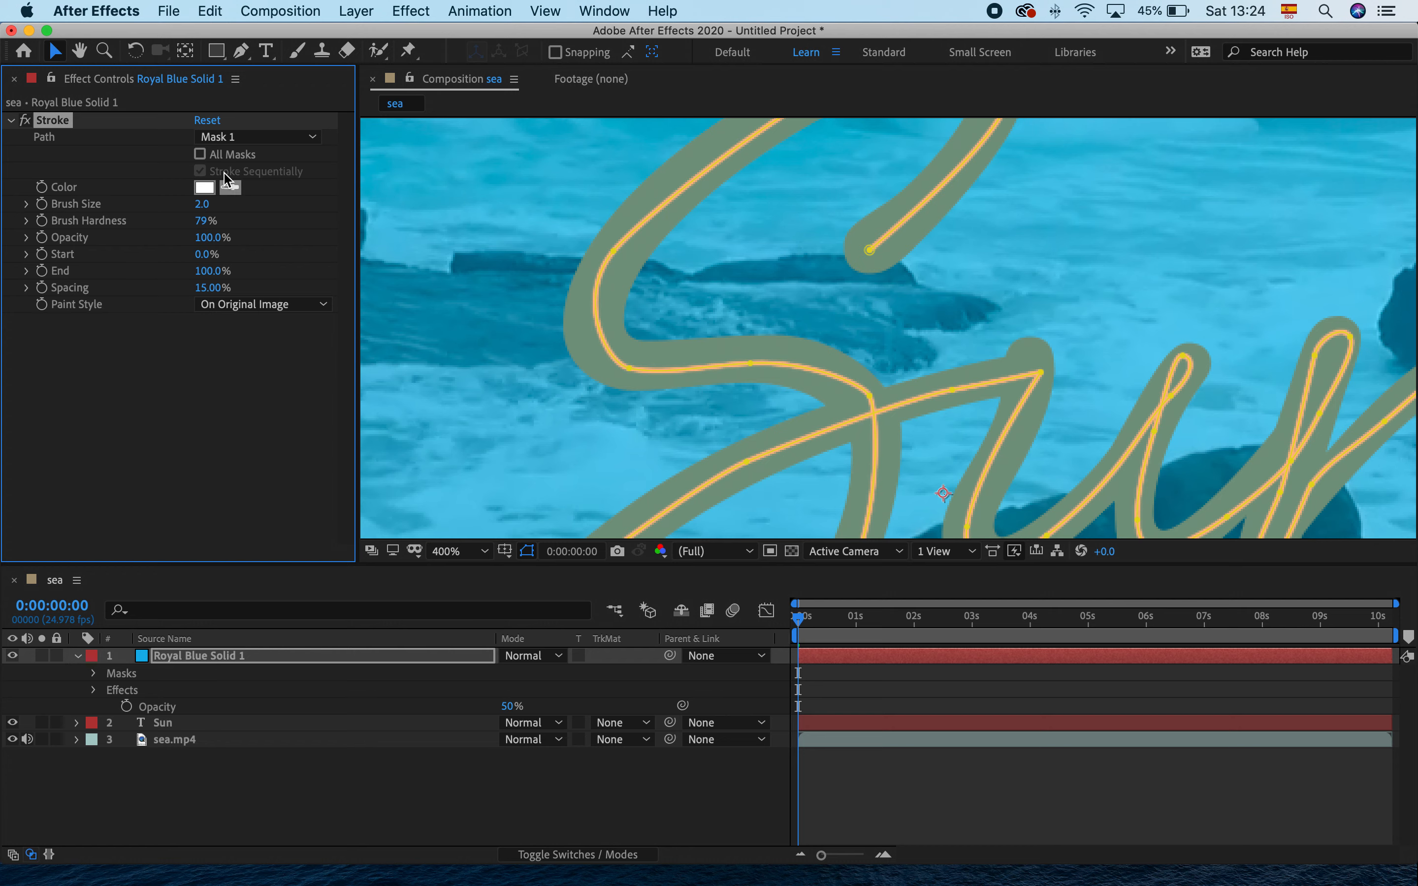
# Make the Stroke effect cover all masks and set its paint style to On Transparent.
pyautogui.click(200, 155)
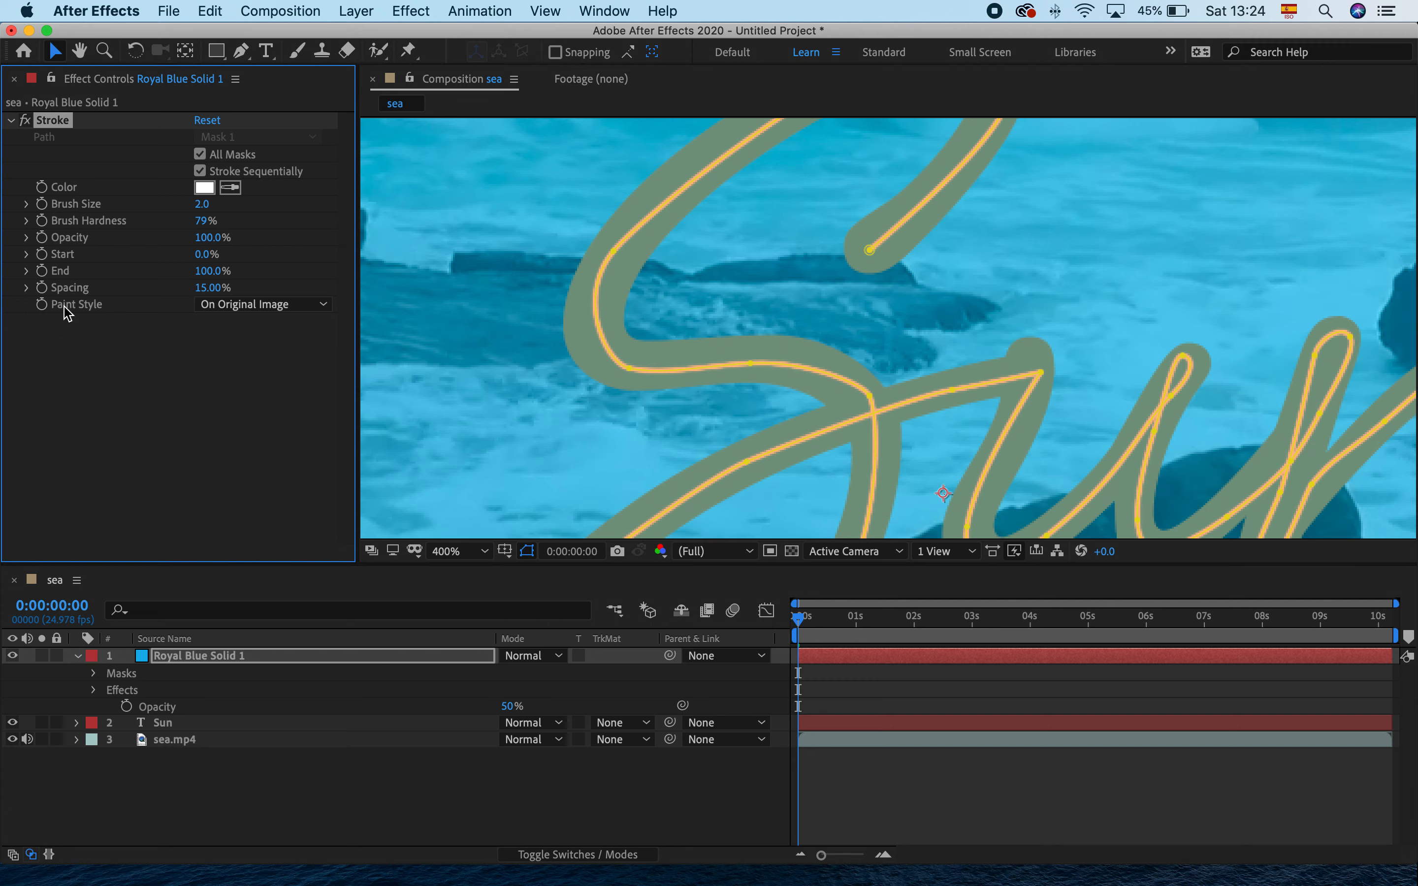
pyautogui.click(230, 305)
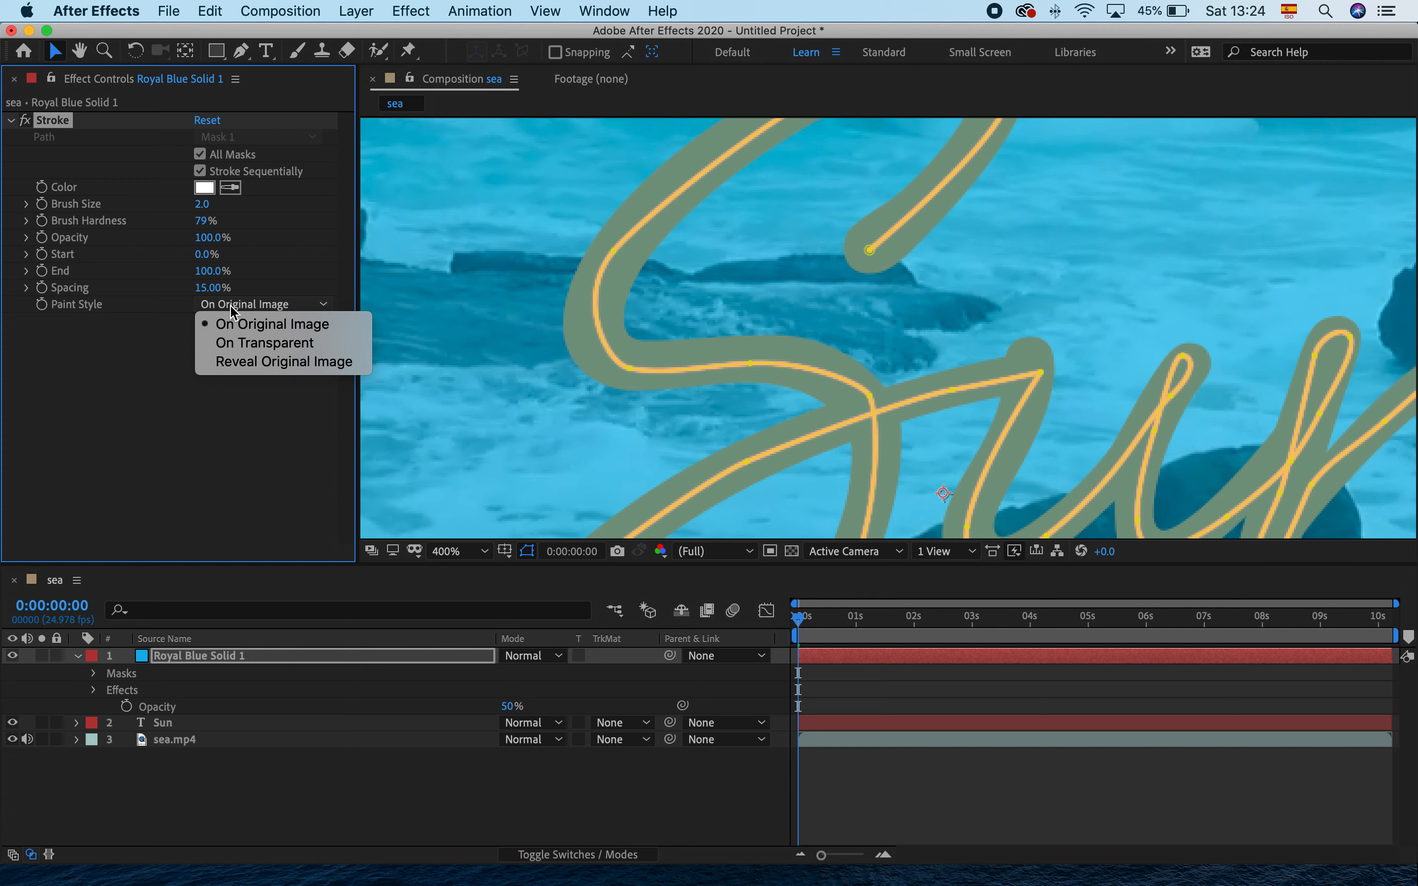
pyautogui.click(235, 344)
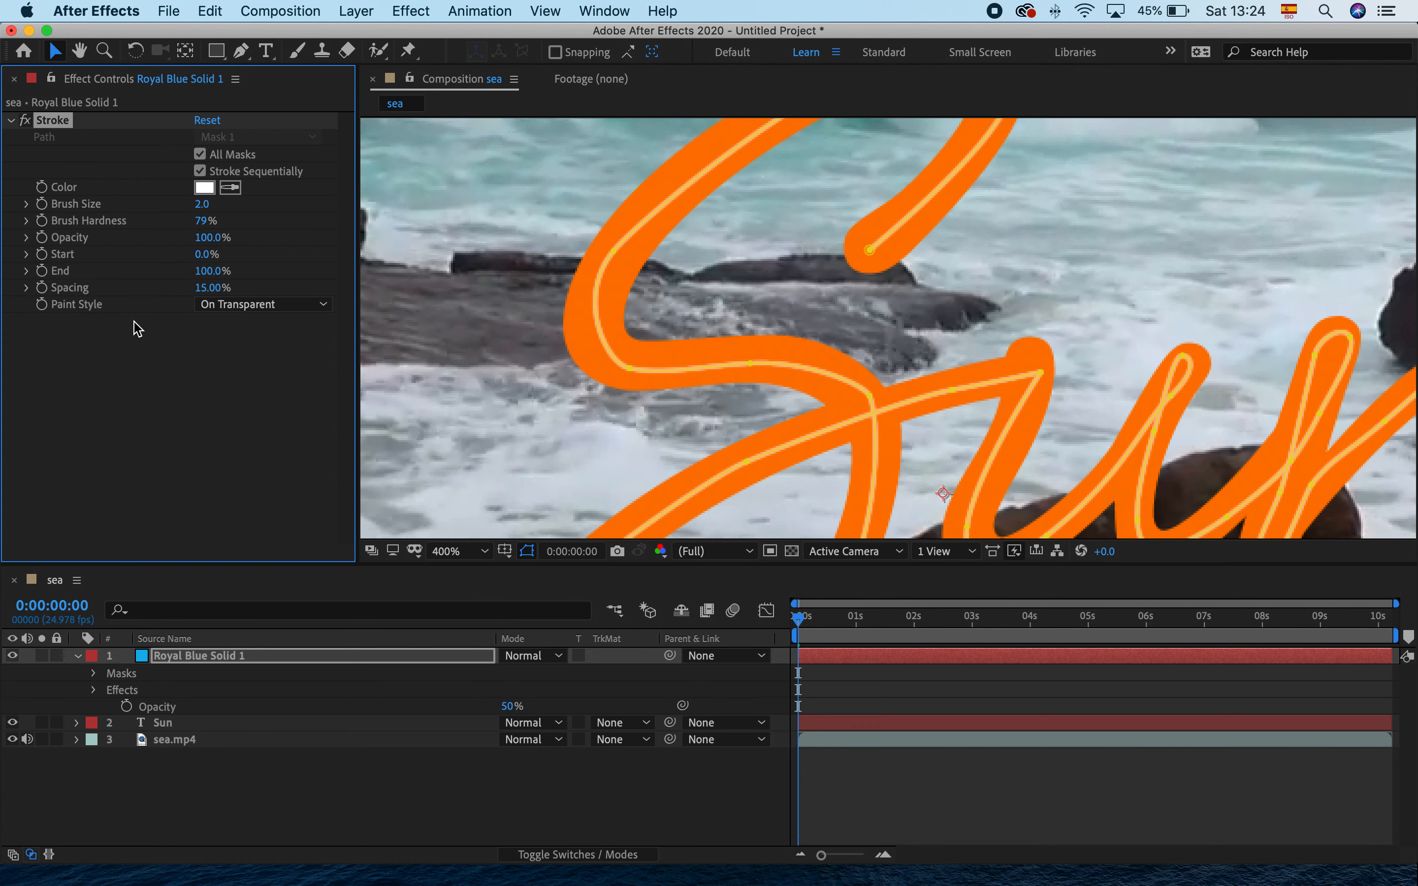
# Set the stroke's brush size to 13.9 and shift the path points on the S's outer upper curve to cover the lettering.
pyautogui.click(25, 204)
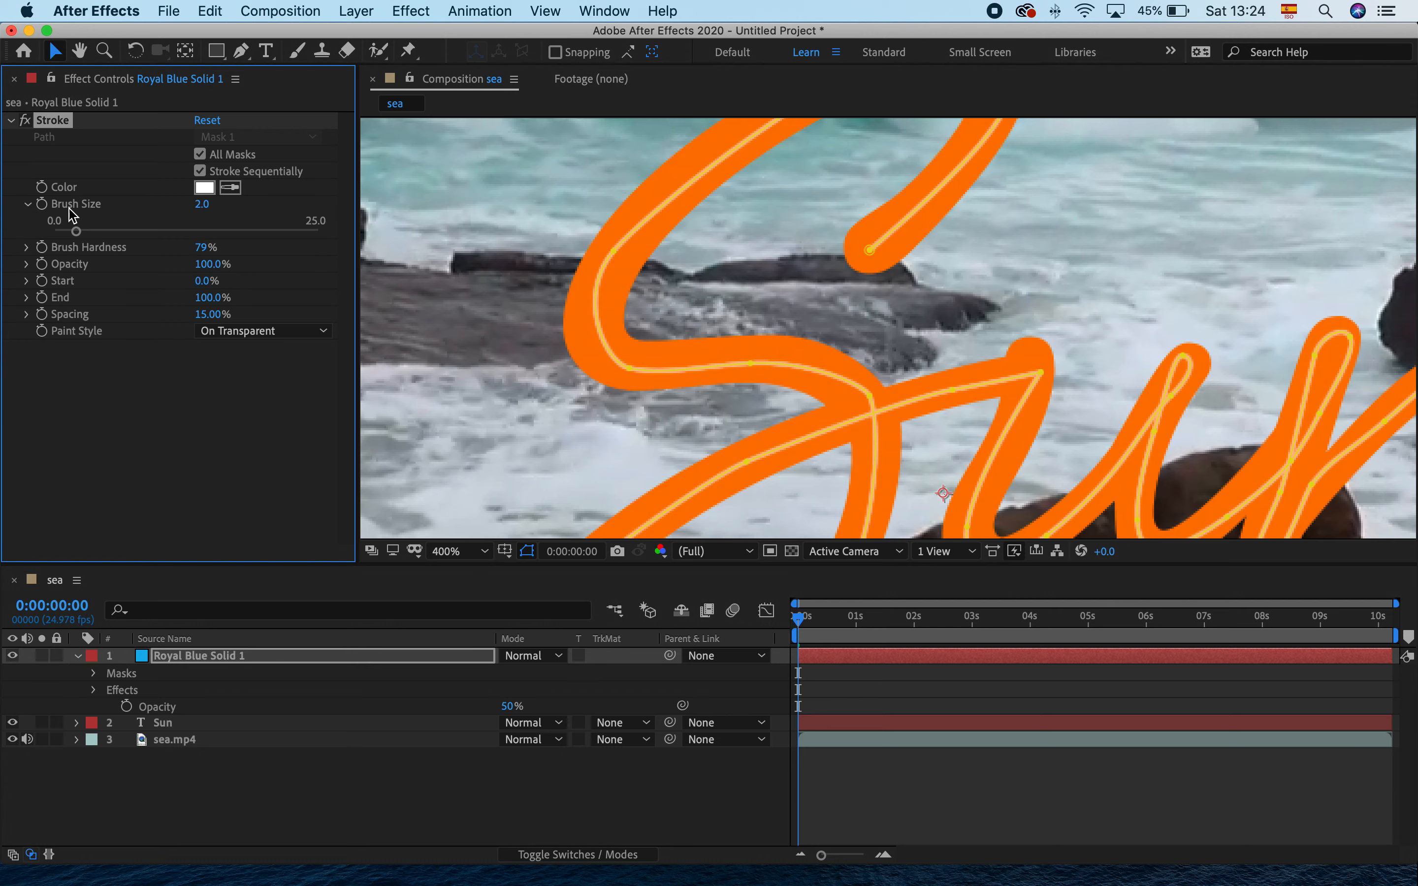
pyautogui.click(78, 232)
pyautogui.moveTo(105, 233); pyautogui.dragTo(201, 233)
pyautogui.click(613, 250)
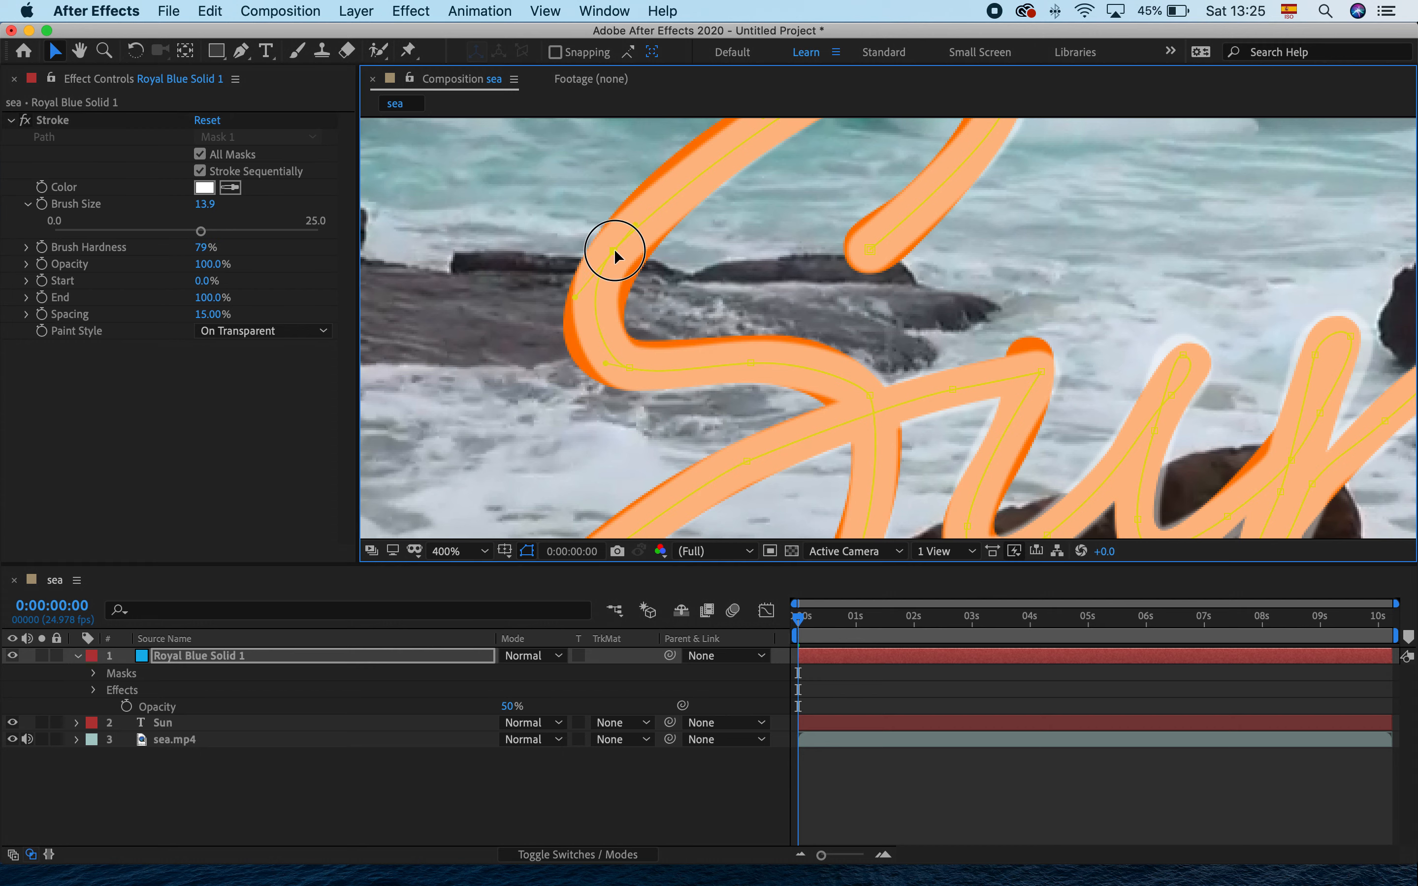
pyautogui.moveTo(613, 251); pyautogui.dragTo(635, 215)
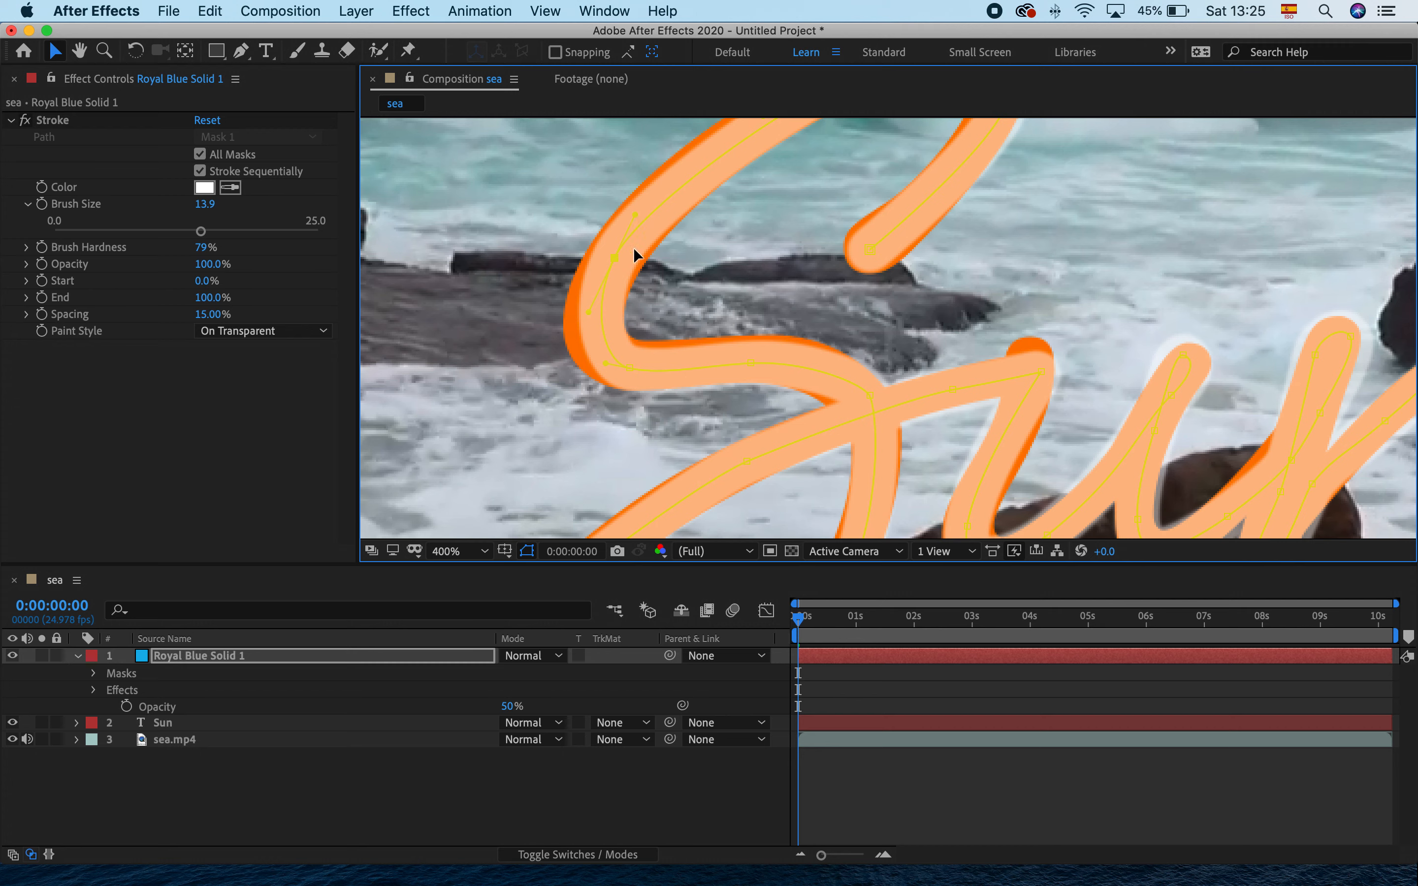
pyautogui.moveTo(604, 362); pyautogui.dragTo(590, 359)
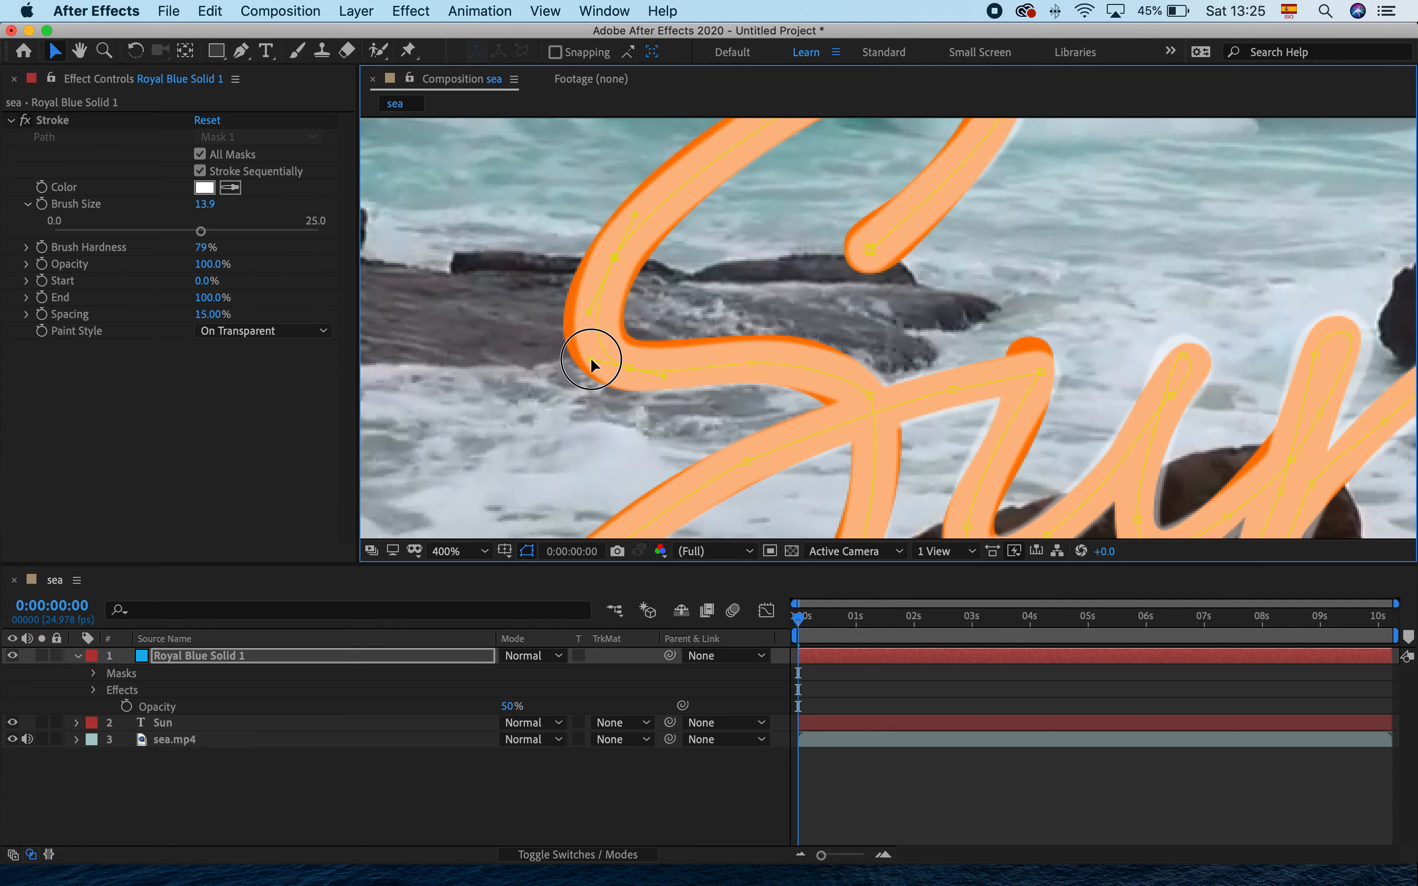
# Raise the stroke's brush size to 16.5 and adjust the path points around the S's lower loop to cover the lettering.
pyautogui.moveTo(202, 230); pyautogui.dragTo(230, 237)
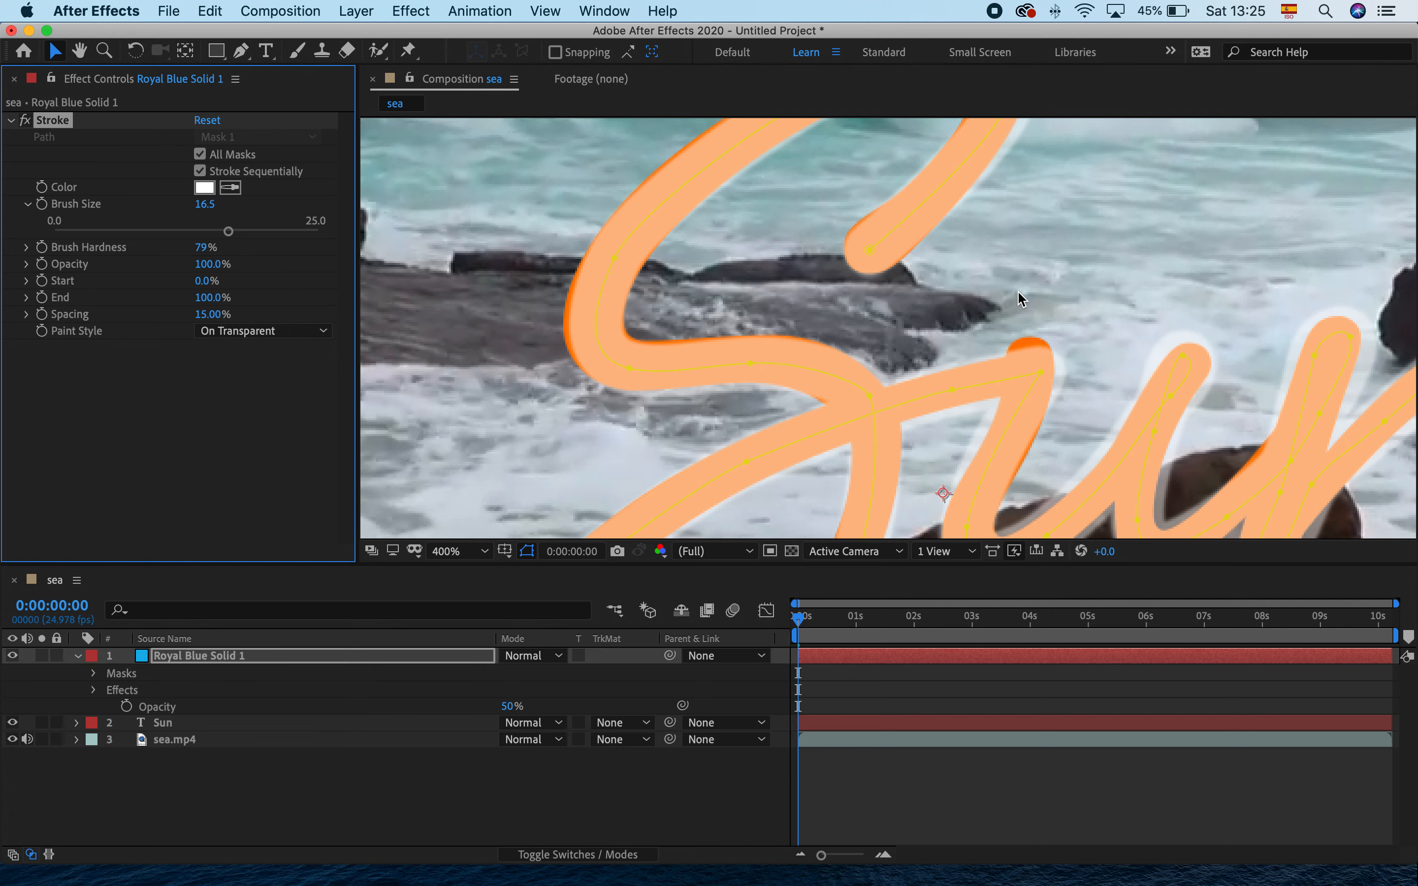
pyautogui.press('space')
pyautogui.moveTo(1062, 407); pyautogui.dragTo(1023, 252)
pyautogui.moveTo(862, 469); pyautogui.dragTo(897, 337)
pyautogui.moveTo(850, 408)
pyautogui.mouseDown()
pyautogui.moveTo(857, 391)
pyautogui.moveTo(777, 394)
pyautogui.moveTo(772, 336)
pyautogui.moveTo(844, 273)
pyautogui.mouseUp()
pyautogui.click(787, 397)
pyautogui.press('space')
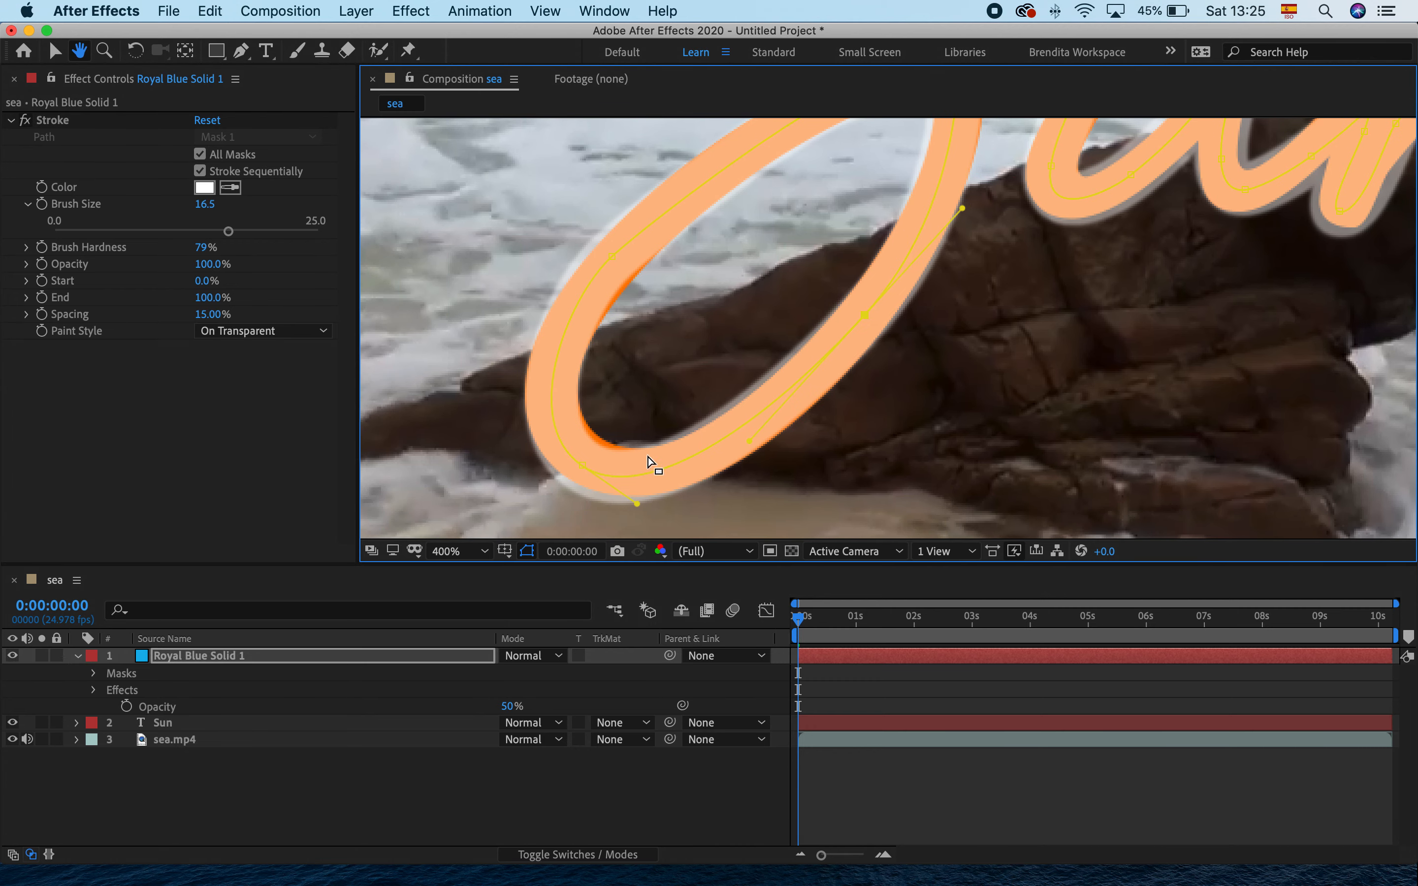
pyautogui.moveTo(637, 501); pyautogui.dragTo(643, 502)
pyautogui.moveTo(580, 464); pyautogui.dragTo(585, 462)
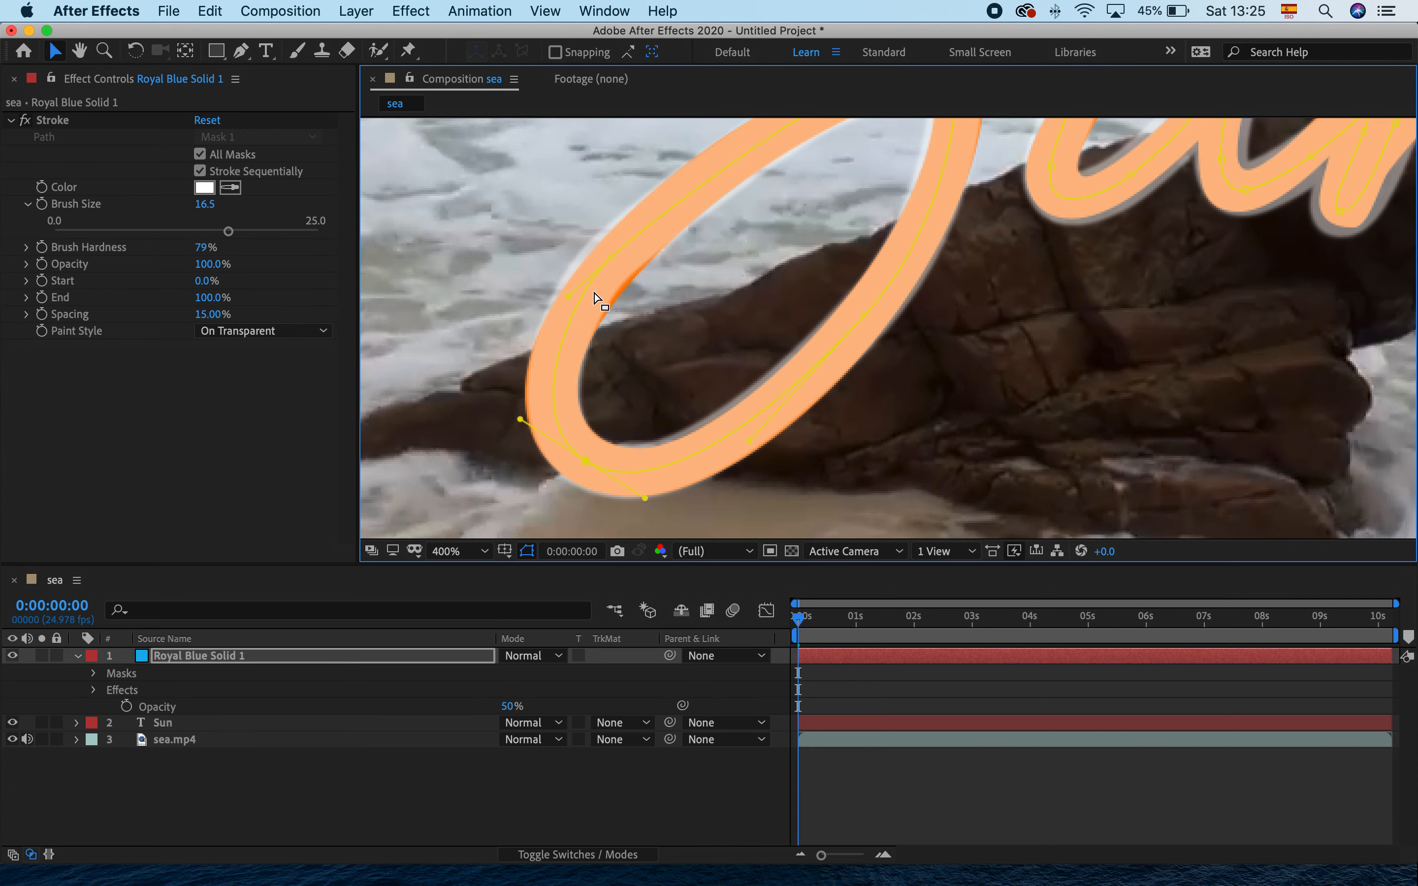
pyautogui.moveTo(568, 295); pyautogui.dragTo(575, 296)
# Shift the path points at the n's arch and on its second stem to cover the exposed lettering.
pyautogui.moveTo(690, 244); pyautogui.dragTo(543, 427)
pyautogui.moveTo(900, 254)
pyautogui.mouseDown()
pyautogui.moveTo(678, 278)
pyautogui.moveTo(694, 315)
pyautogui.mouseUp()
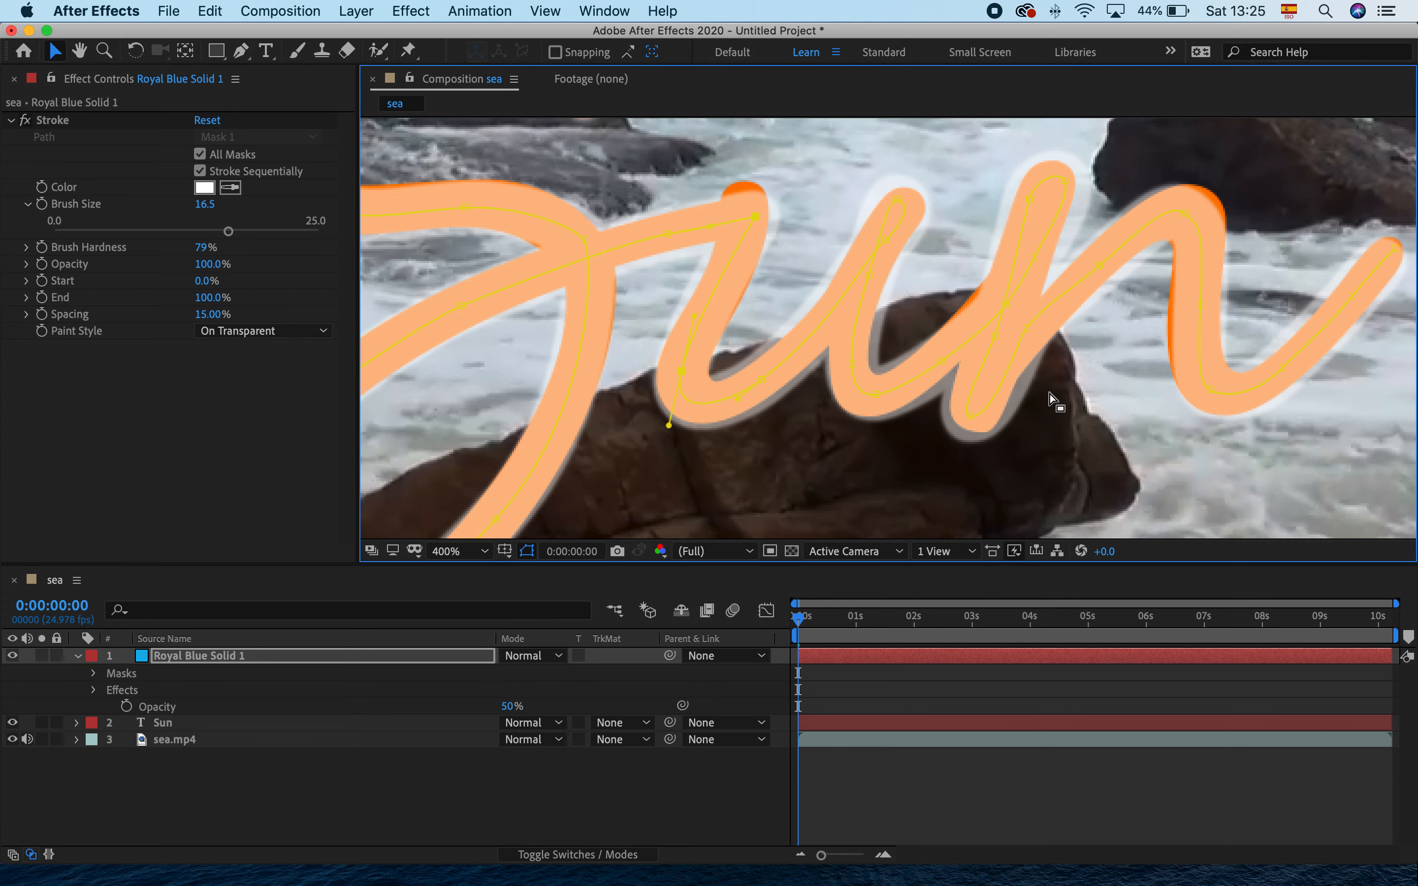
pyautogui.hscroll(5, 1007, 279)
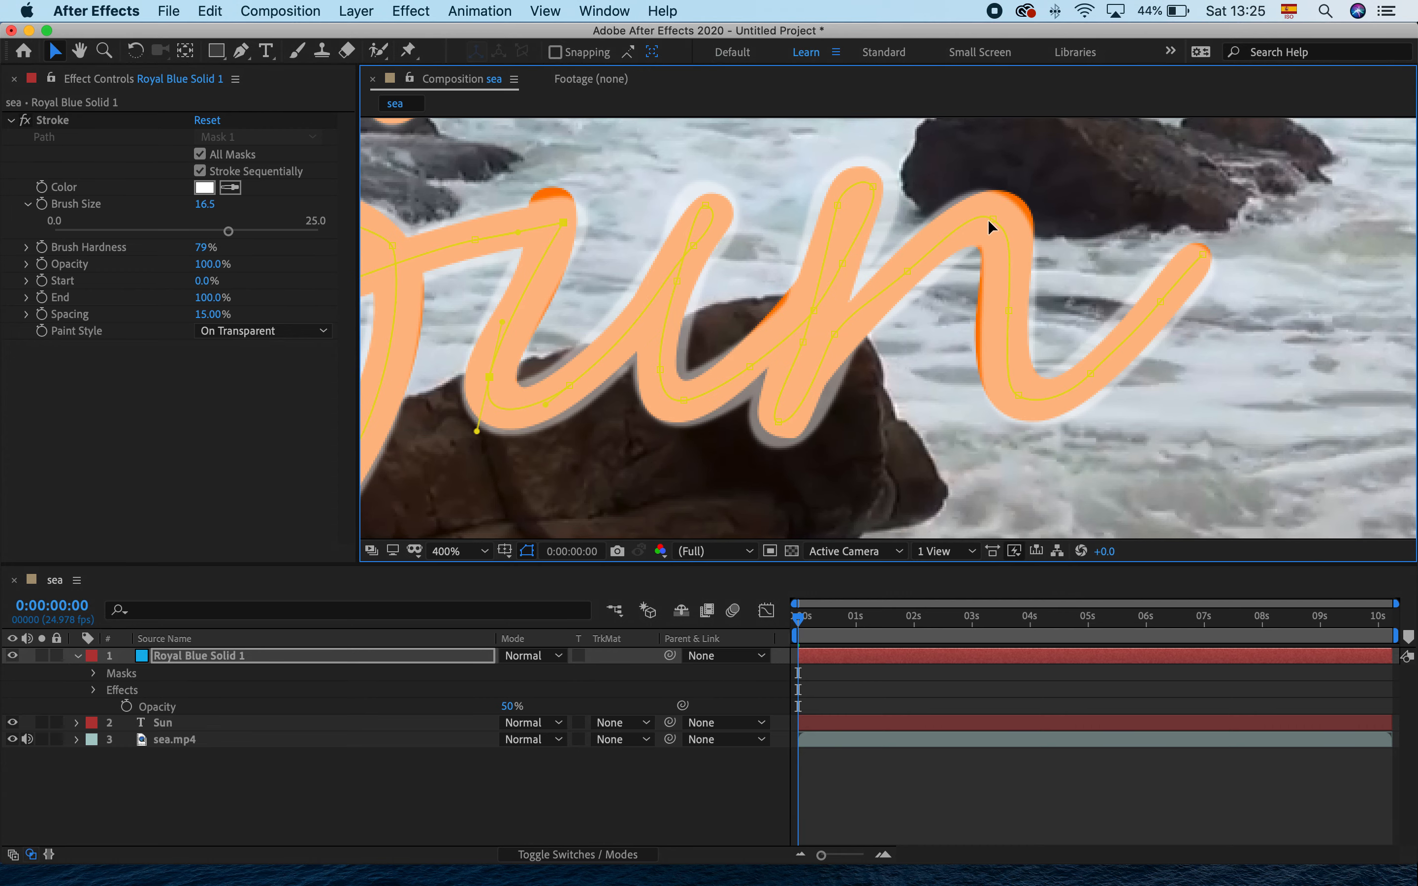
pyautogui.moveTo(1010, 233); pyautogui.dragTo(998, 215)
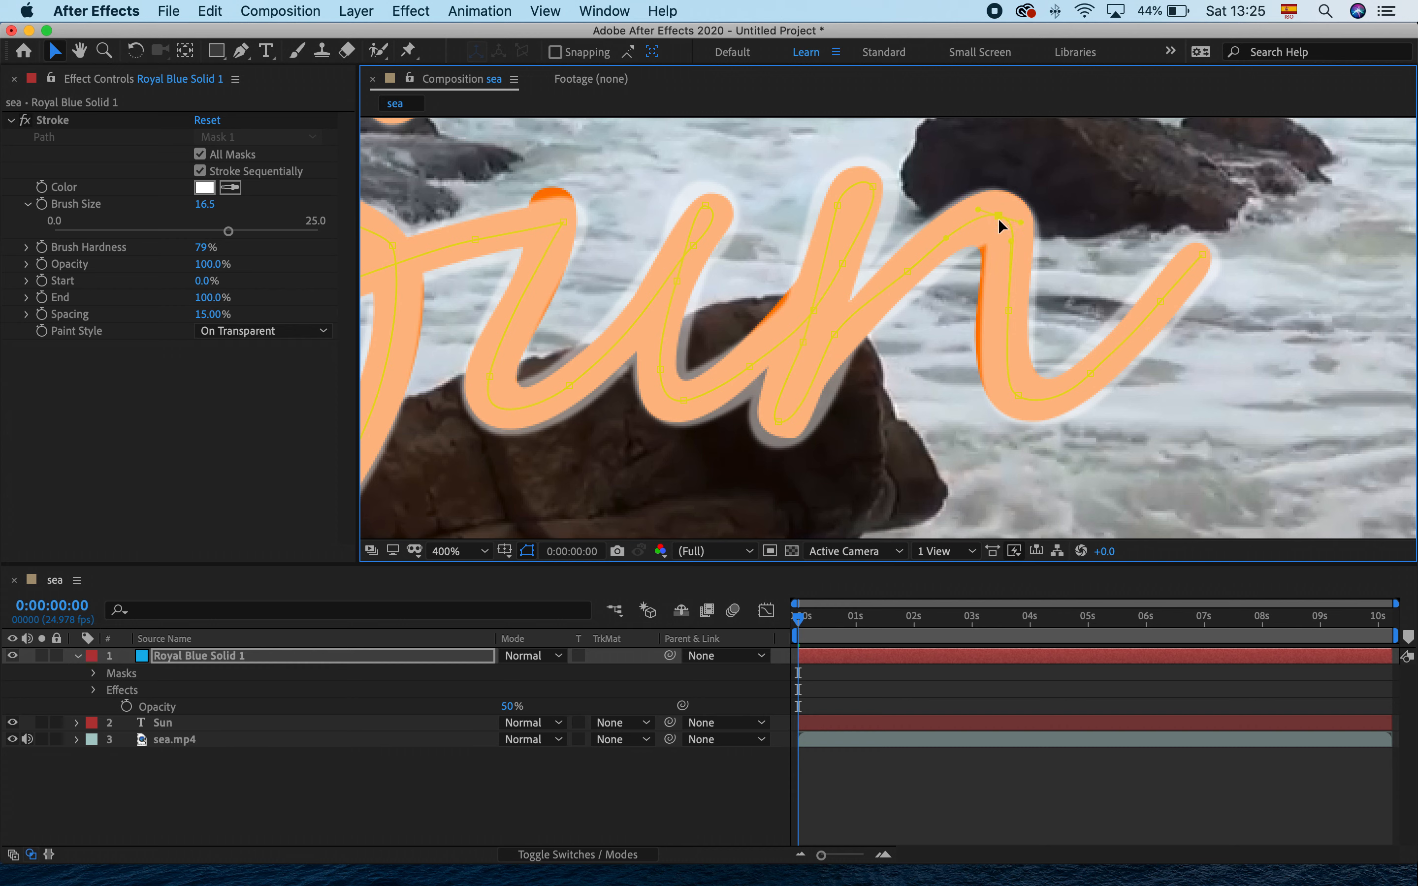
pyautogui.moveTo(999, 314); pyautogui.dragTo(1000, 315)
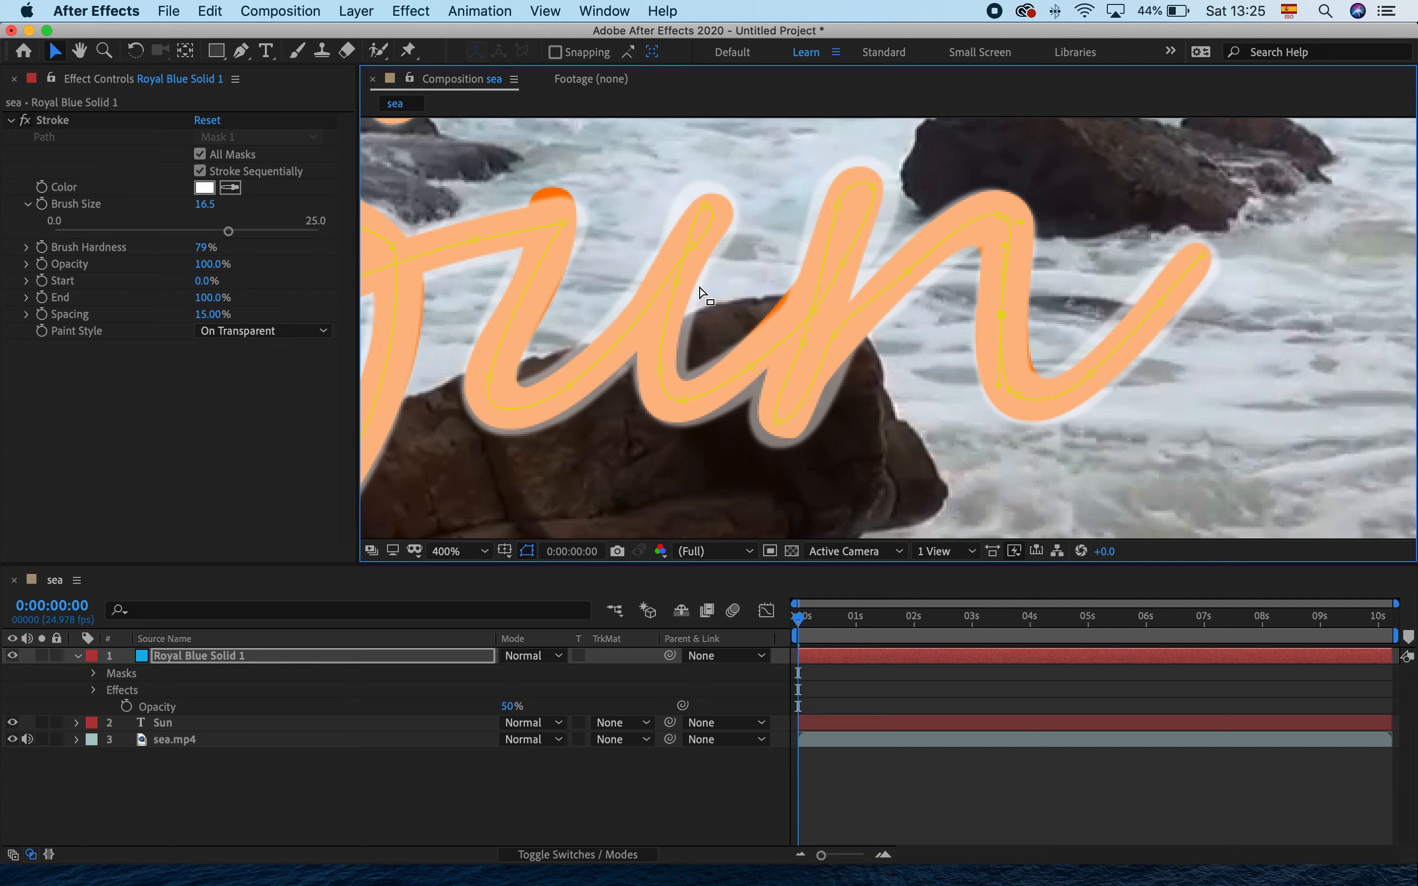
# Add a path point just before the u's first peak and move the peak so the stroke covers the rounded tip.
pyautogui.moveTo(554, 222); pyautogui.dragTo(651, 243)
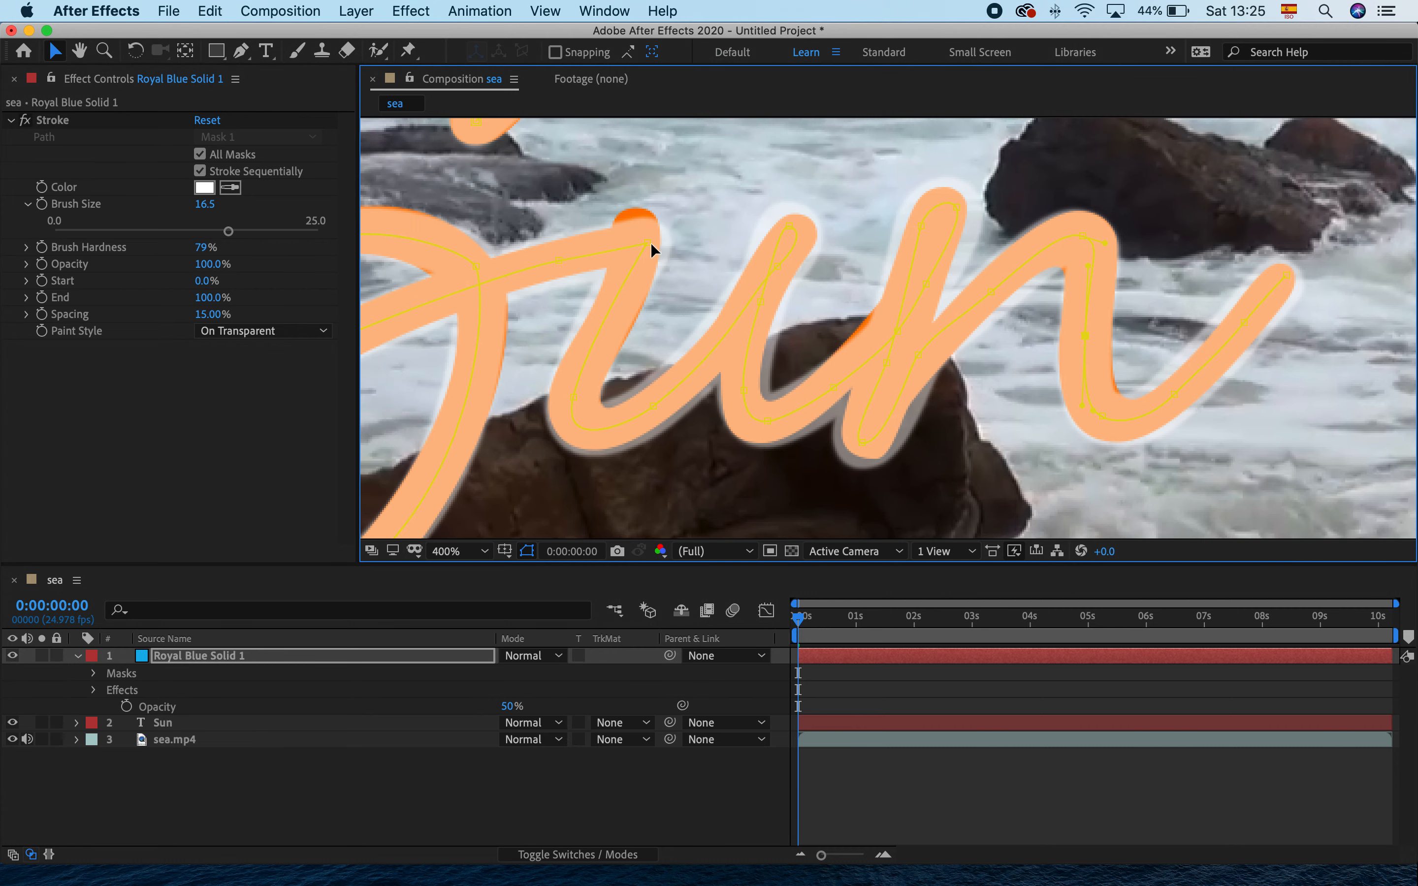
pyautogui.click(242, 52)
pyautogui.moveTo(243, 53); pyautogui.dragTo(286, 71)
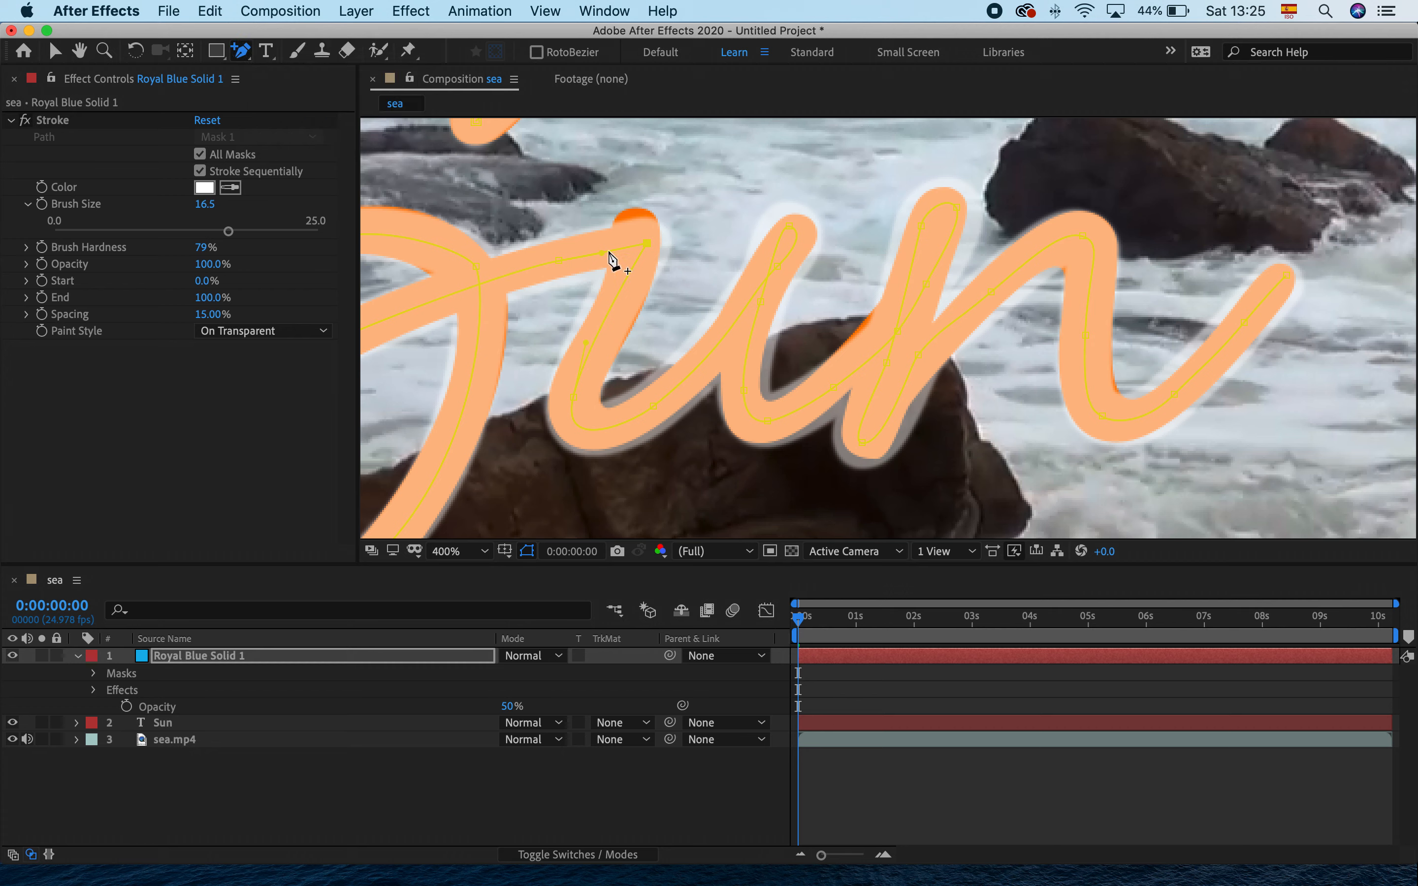
pyautogui.click(625, 249)
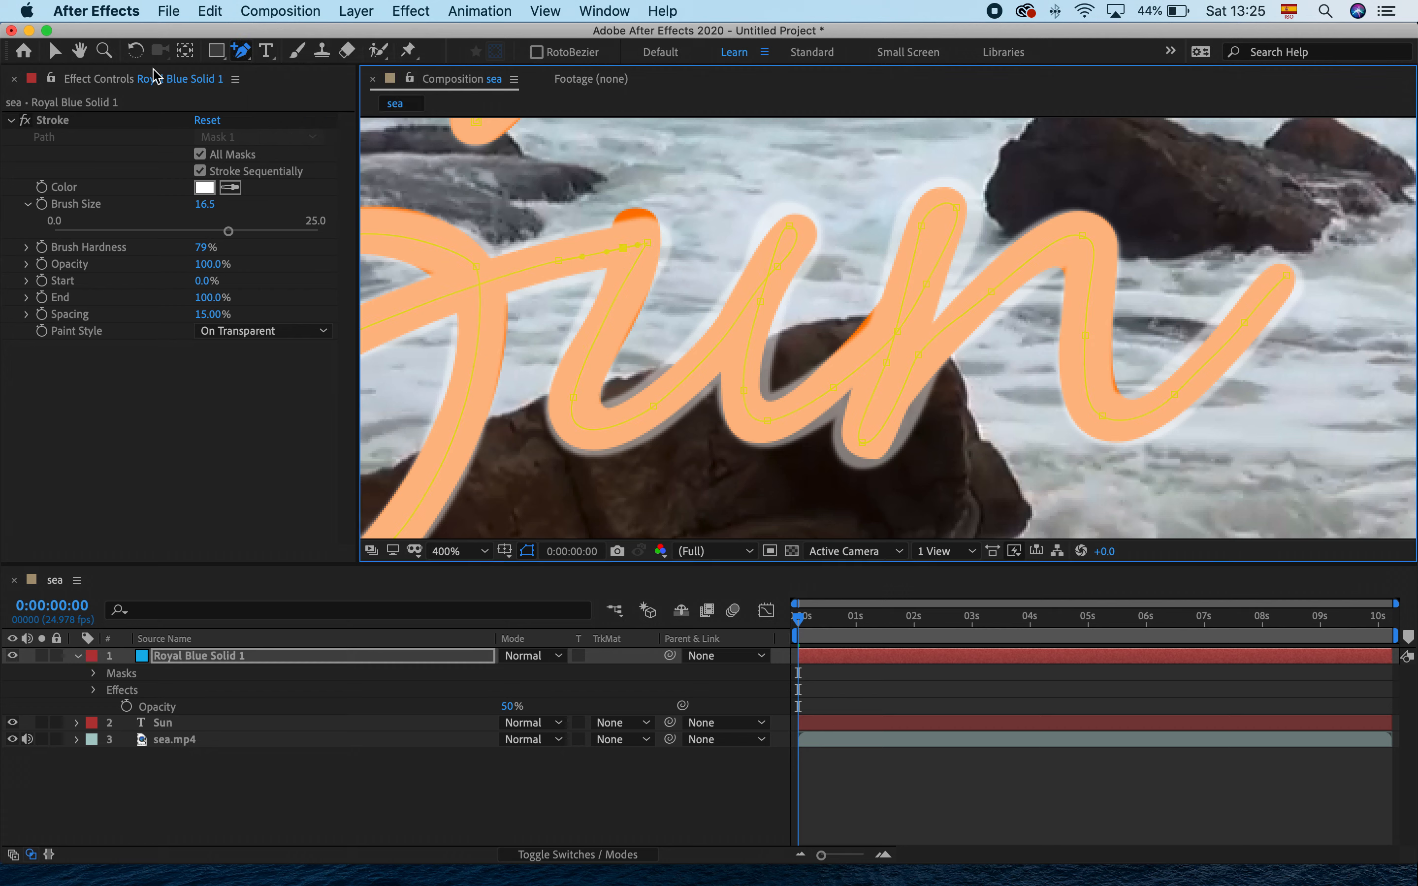
pyautogui.click(56, 52)
pyautogui.moveTo(650, 243); pyautogui.dragTo(616, 252)
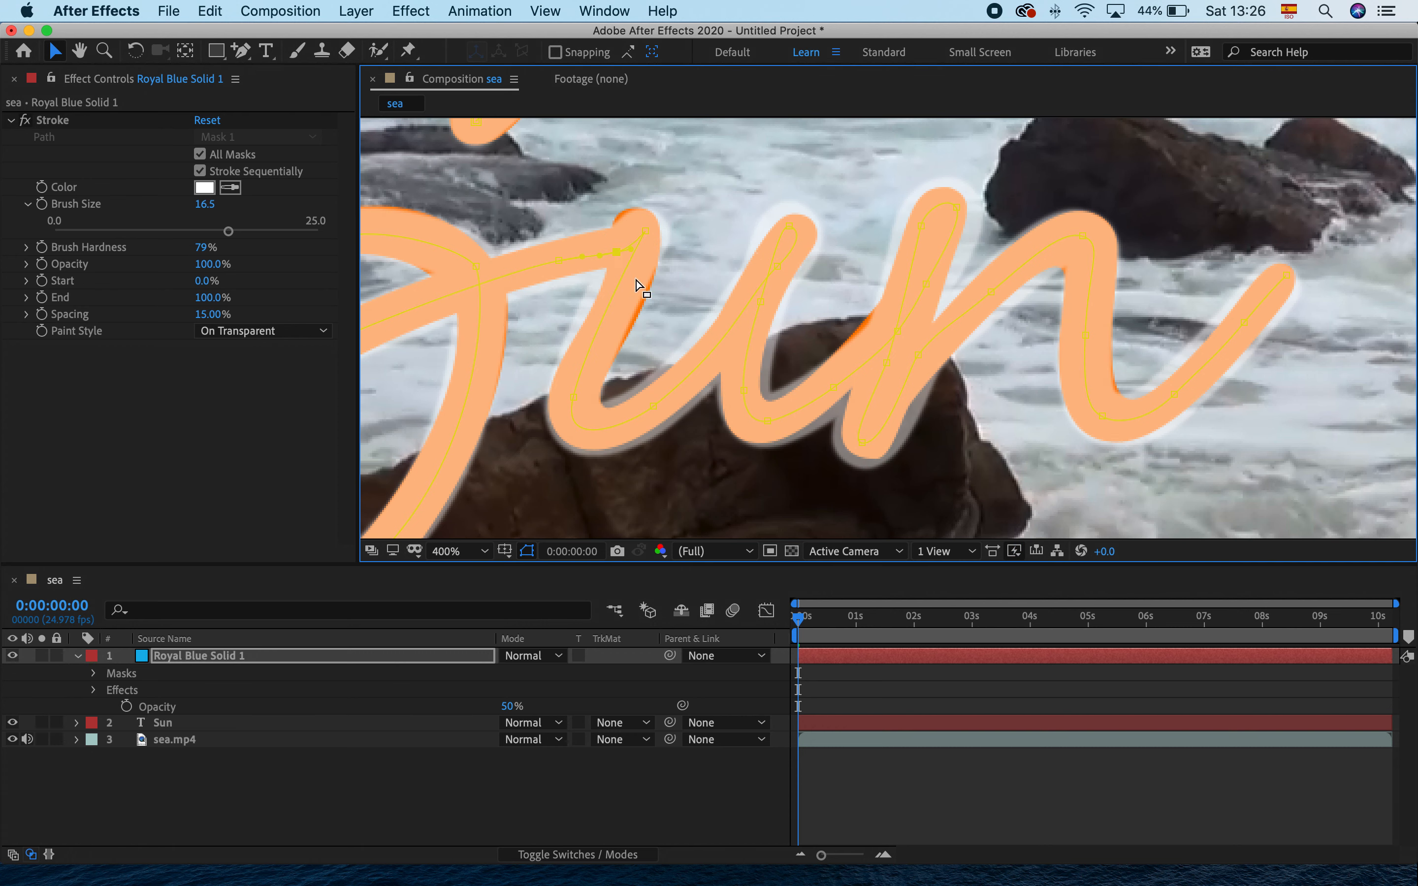
# Add a path point on the u's first downstroke, shift it to cover the letter's edge, and set the brush size to 15.7.
pyautogui.click(240, 52)
pyautogui.click(617, 291)
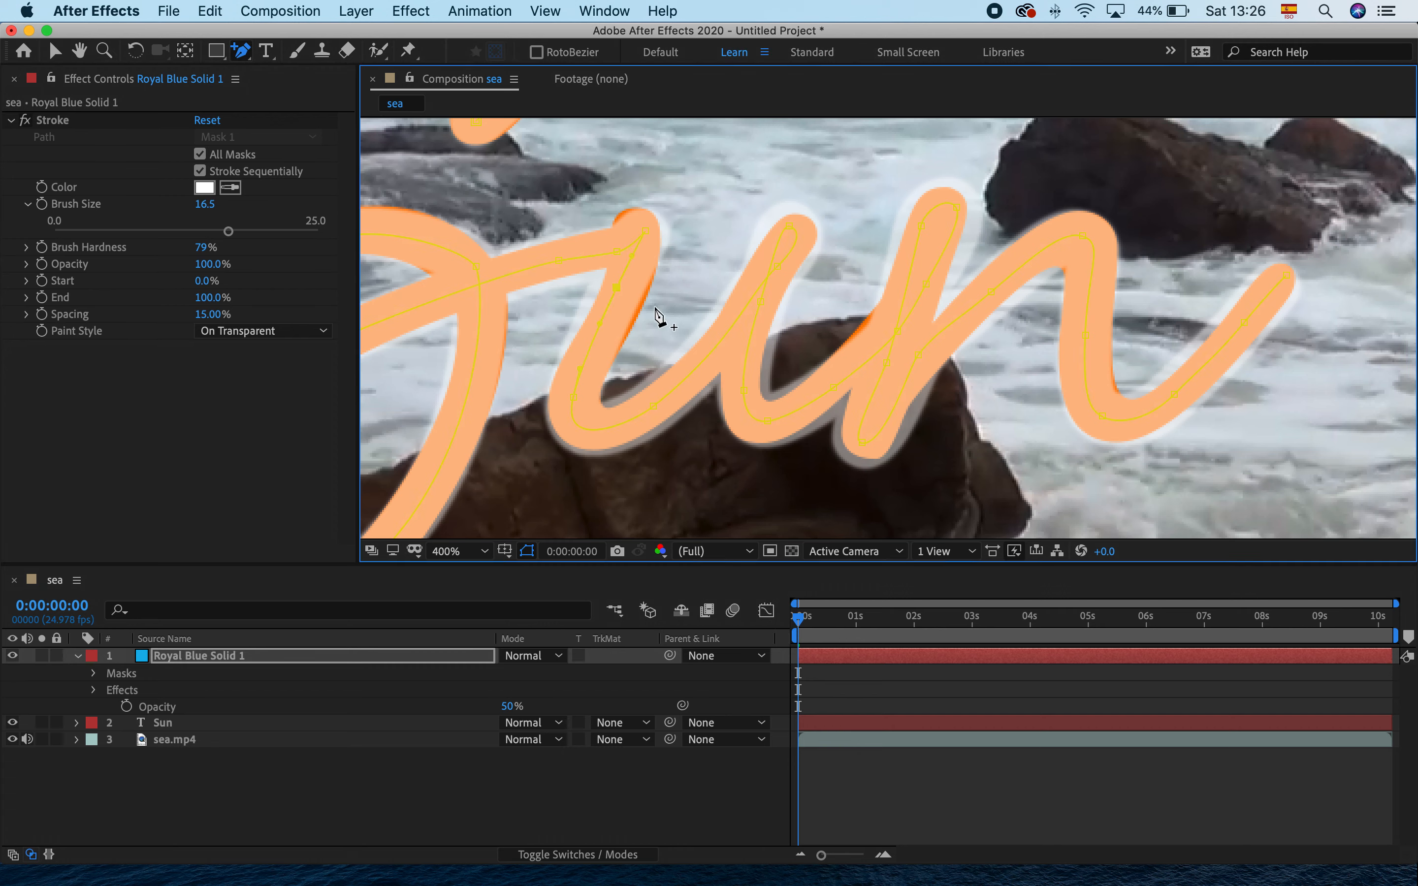
pyautogui.click(55, 51)
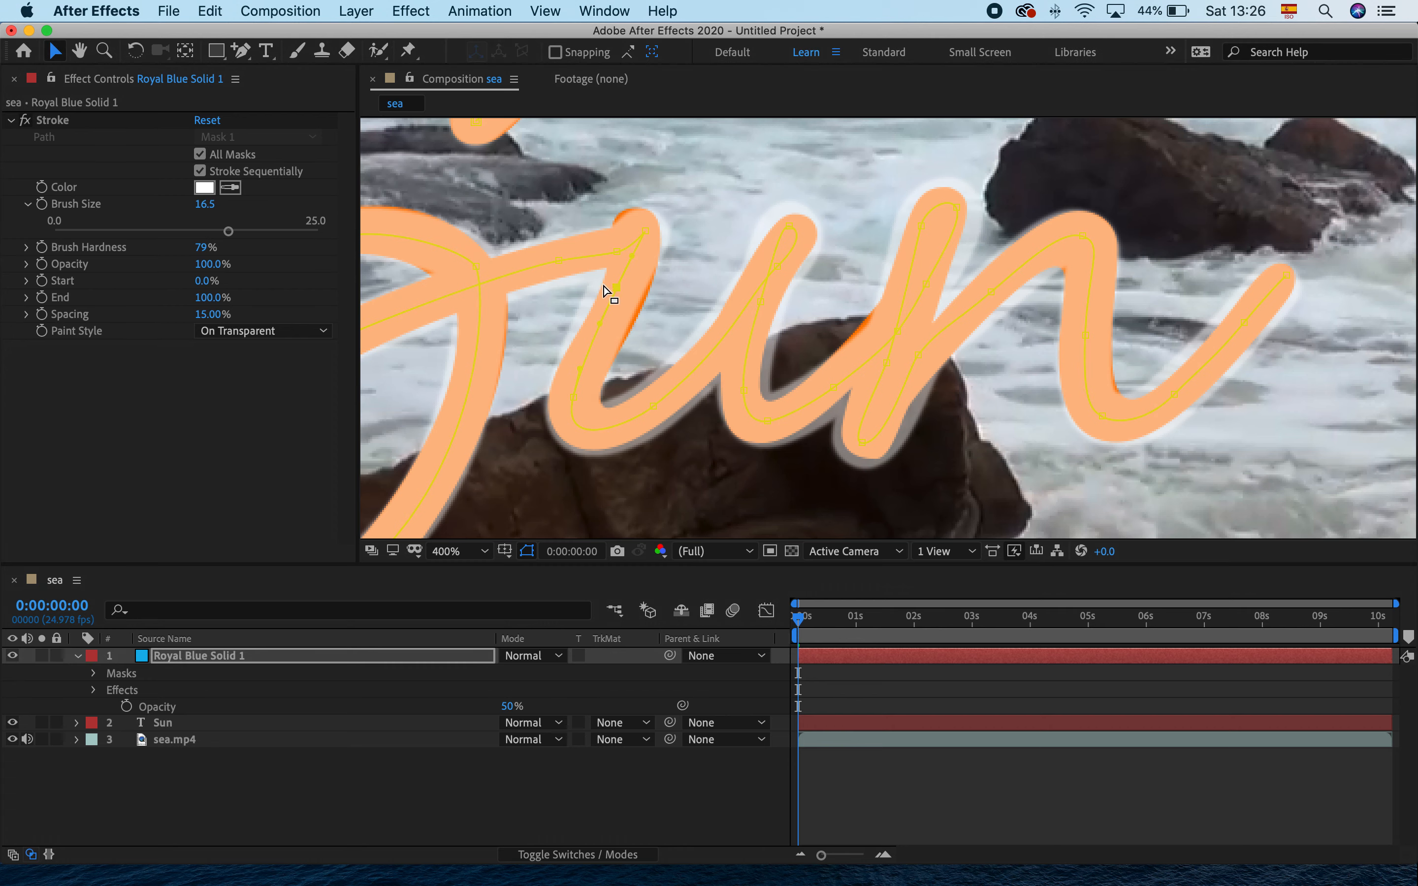
pyautogui.moveTo(617, 287); pyautogui.dragTo(625, 295)
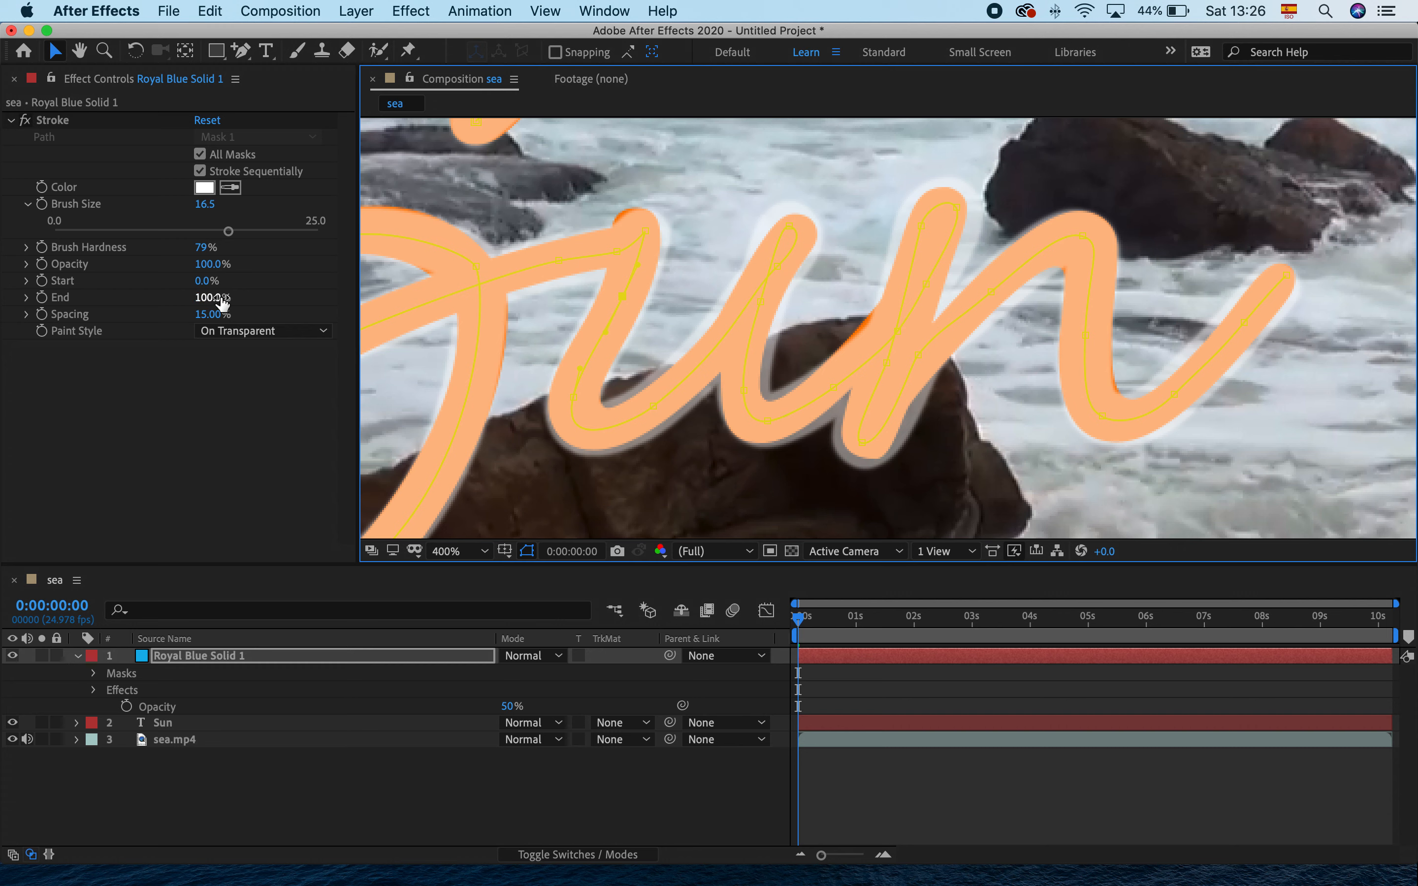
pyautogui.moveTo(229, 231); pyautogui.dragTo(222, 232)
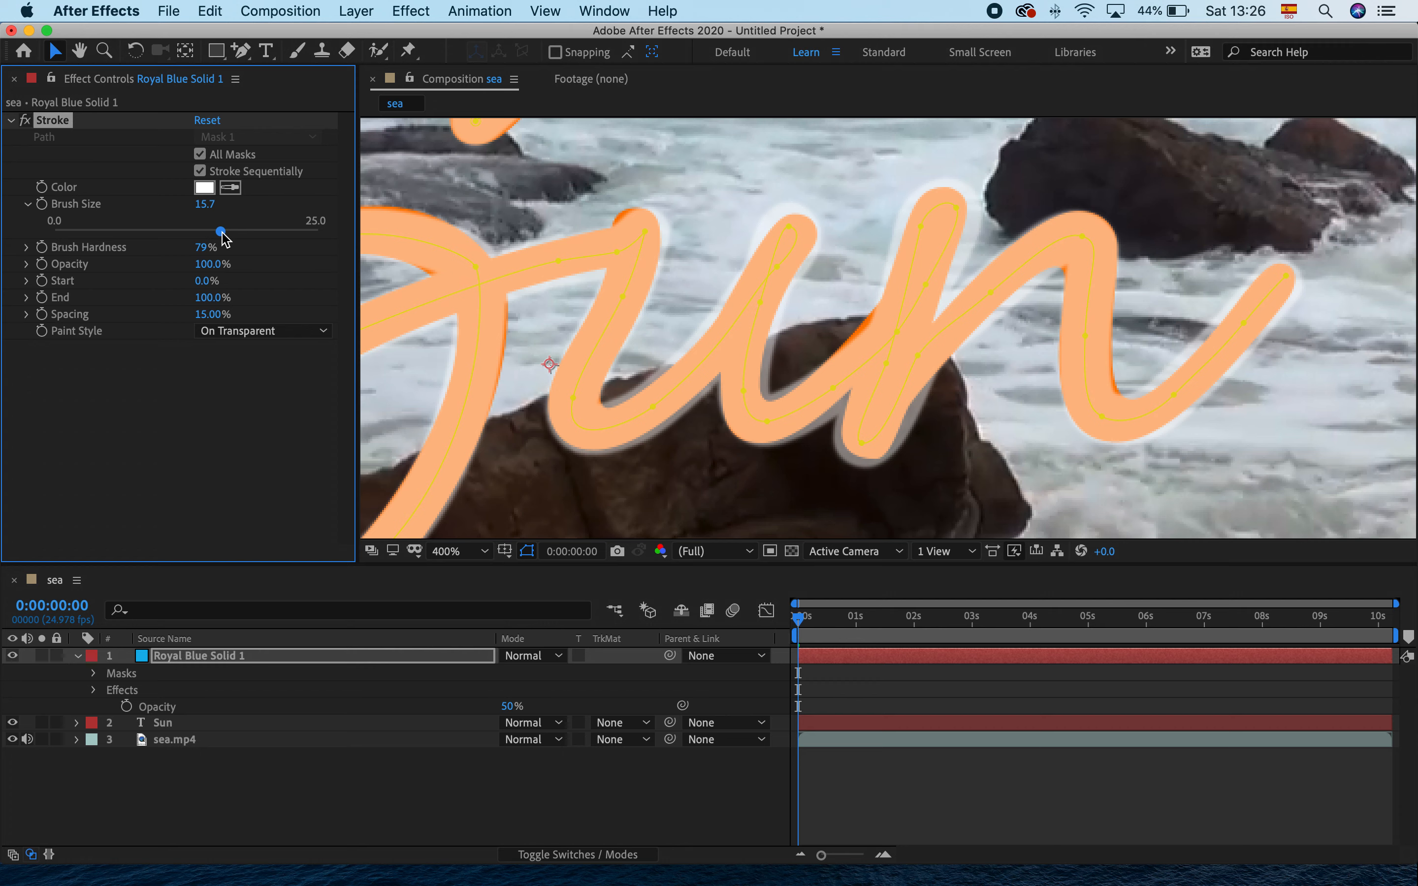
pyautogui.click(218, 722)
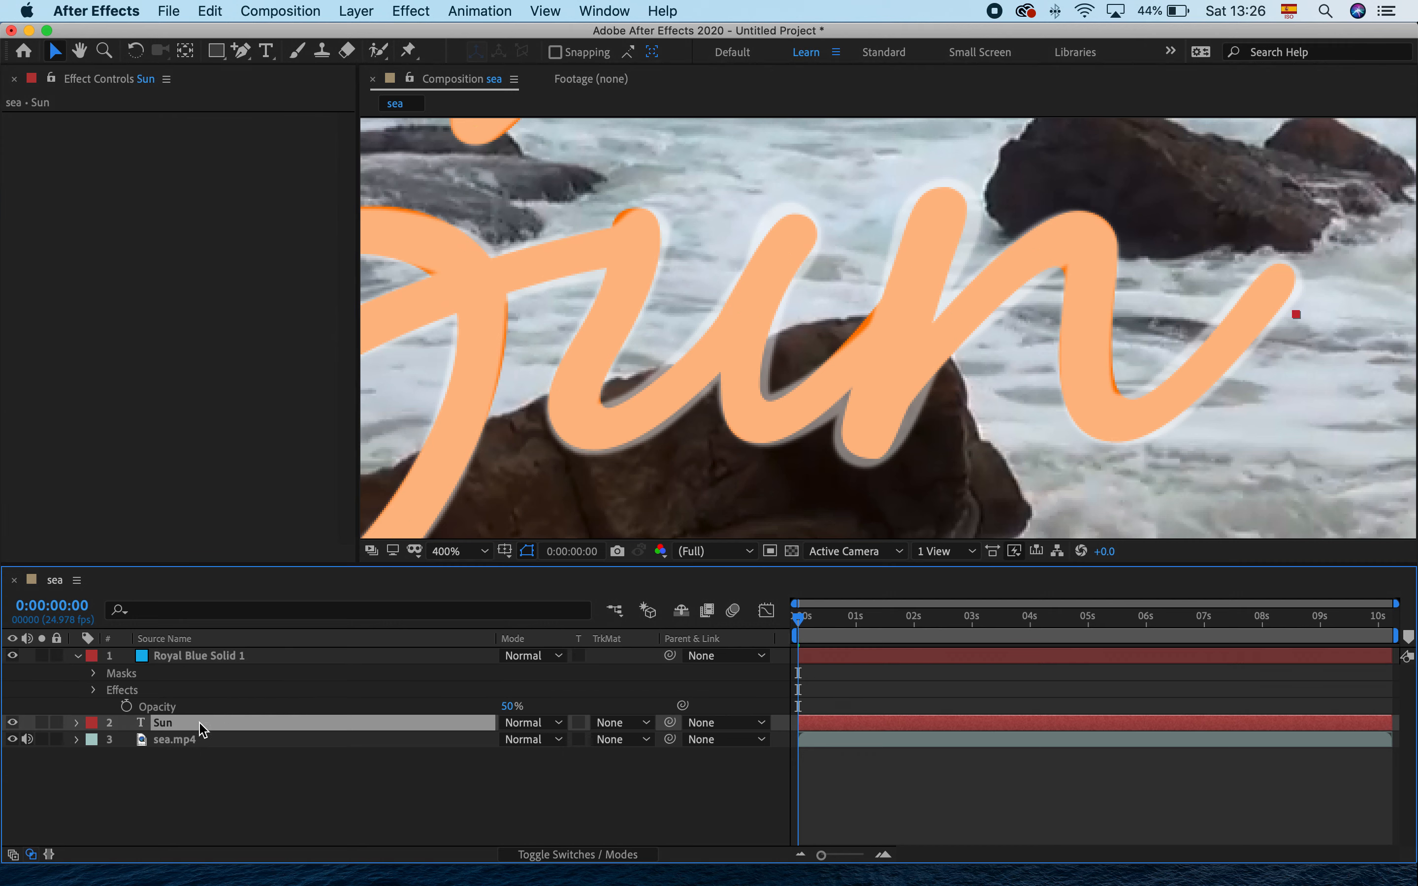
pyautogui.click(647, 723)
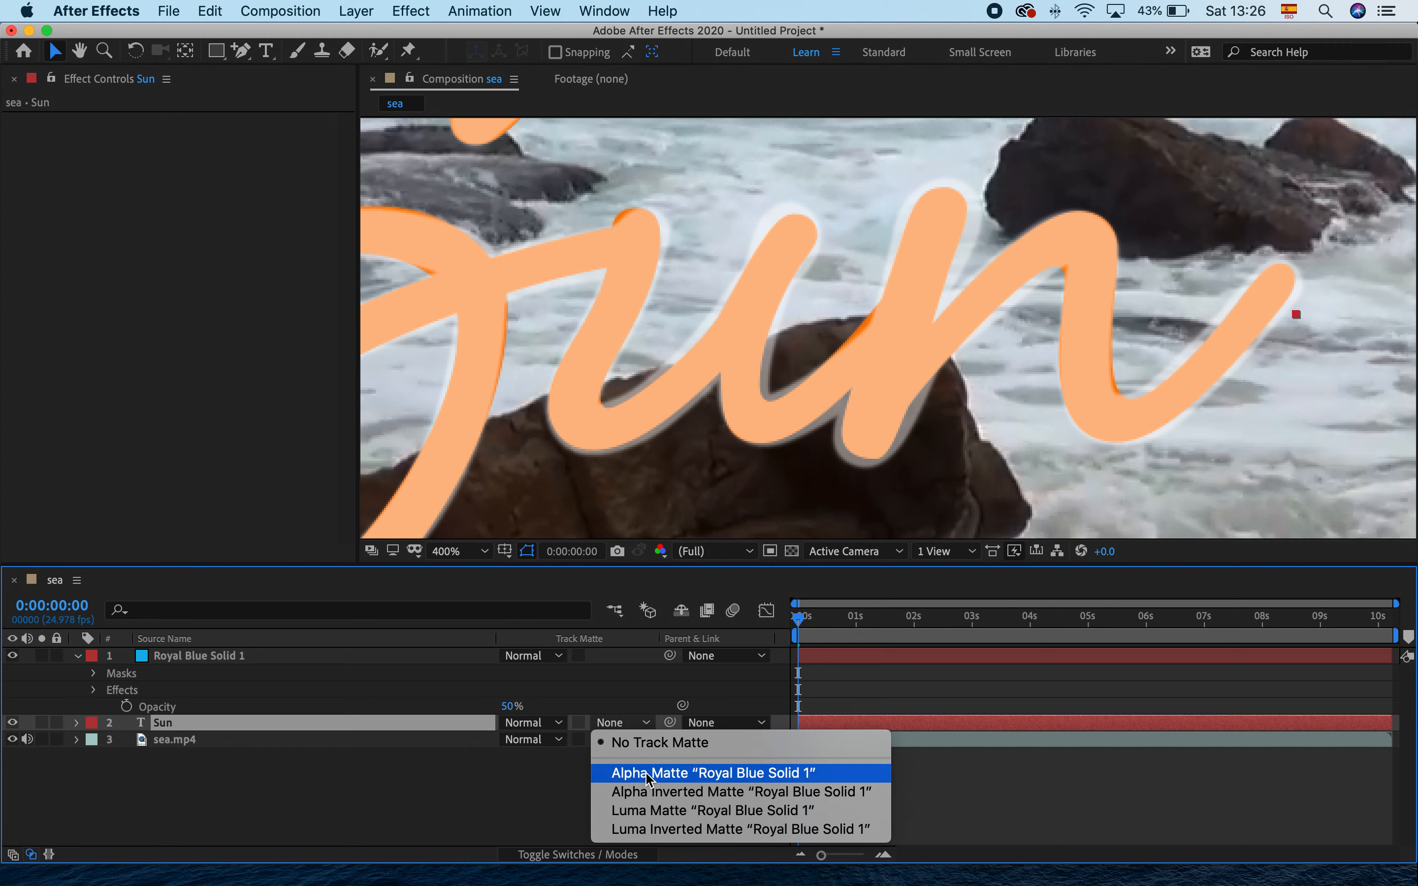
pyautogui.click(466, 812)
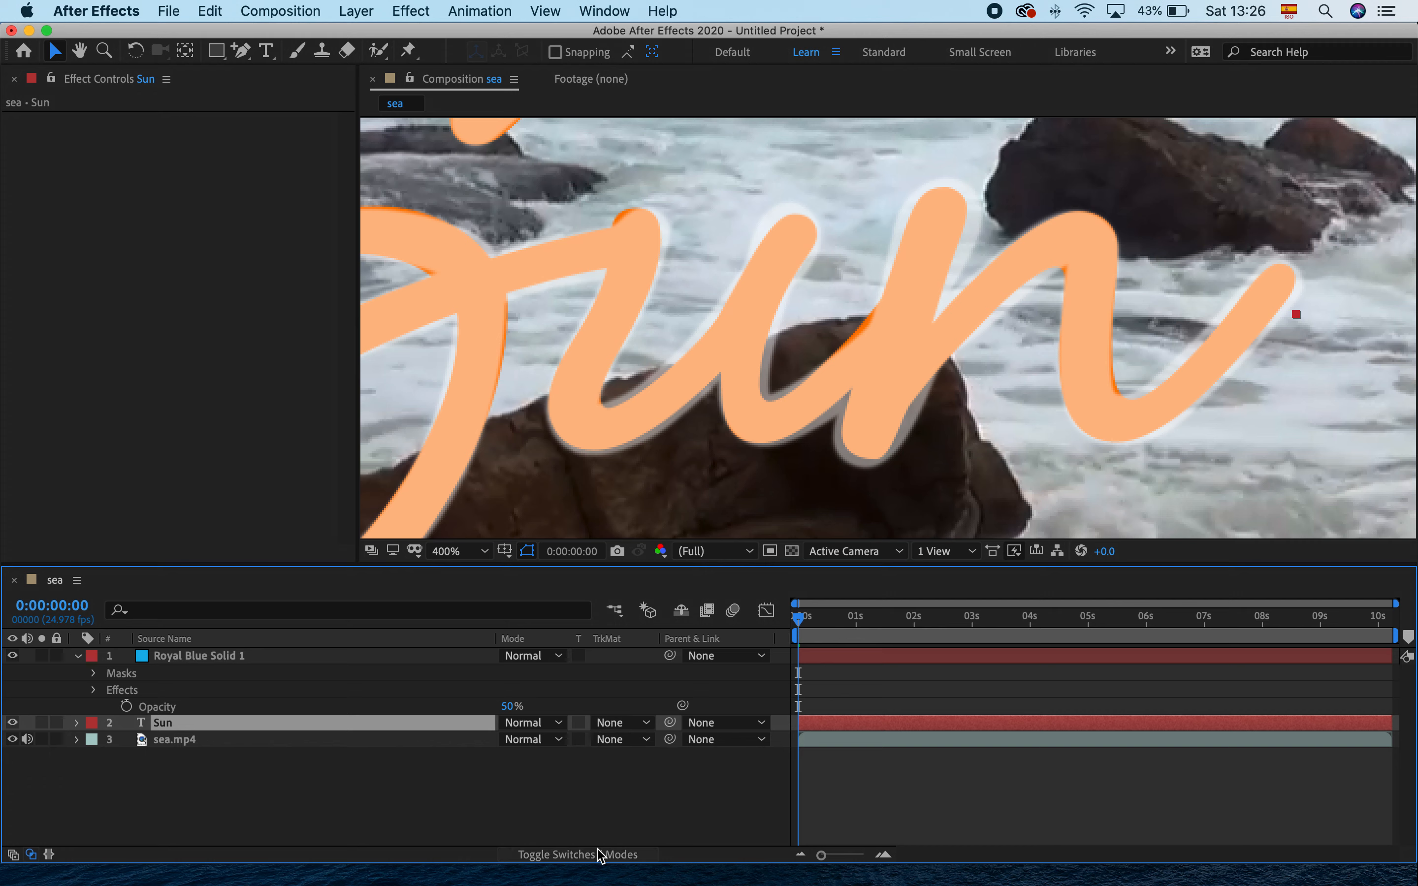
pyautogui.click(580, 855)
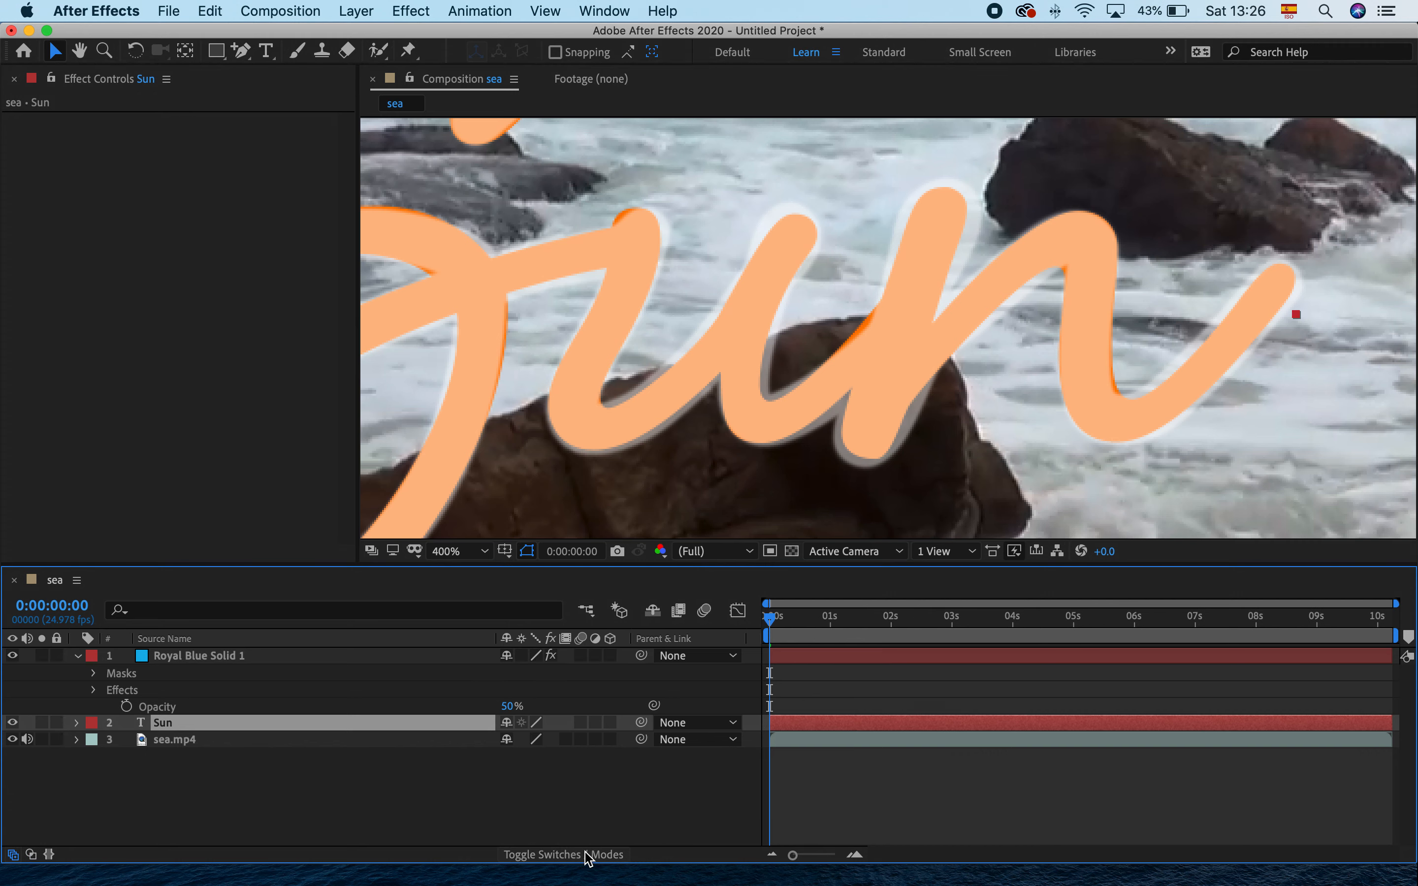
pyautogui.click(554, 856)
# Set the Sun text layer's track matte to Alpha Matte "Royal Blue Solid 1".
pyautogui.click(647, 723)
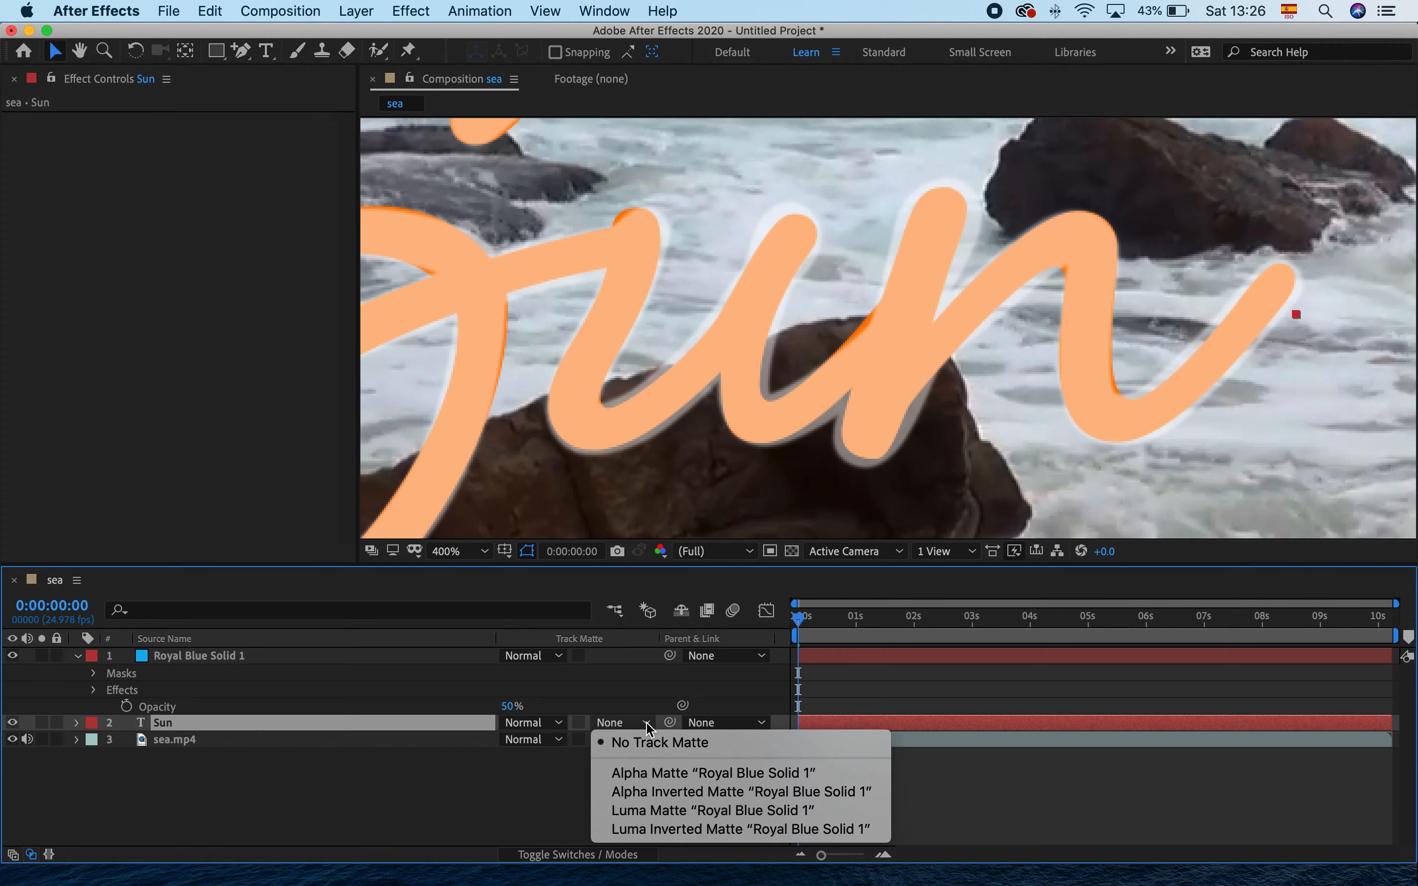
pyautogui.click(651, 774)
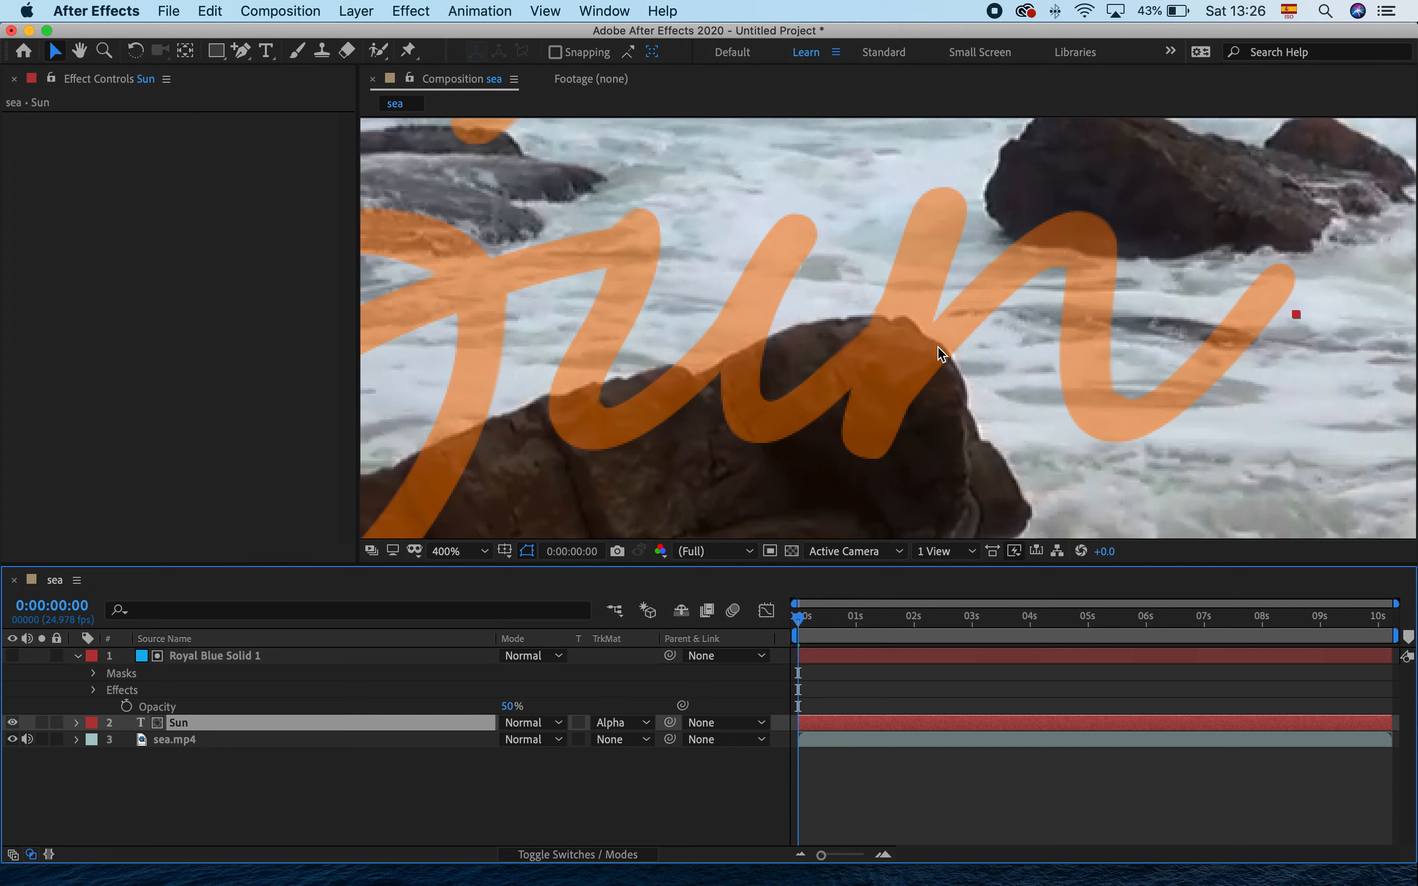
pyautogui.scroll(-2, 938, 353)
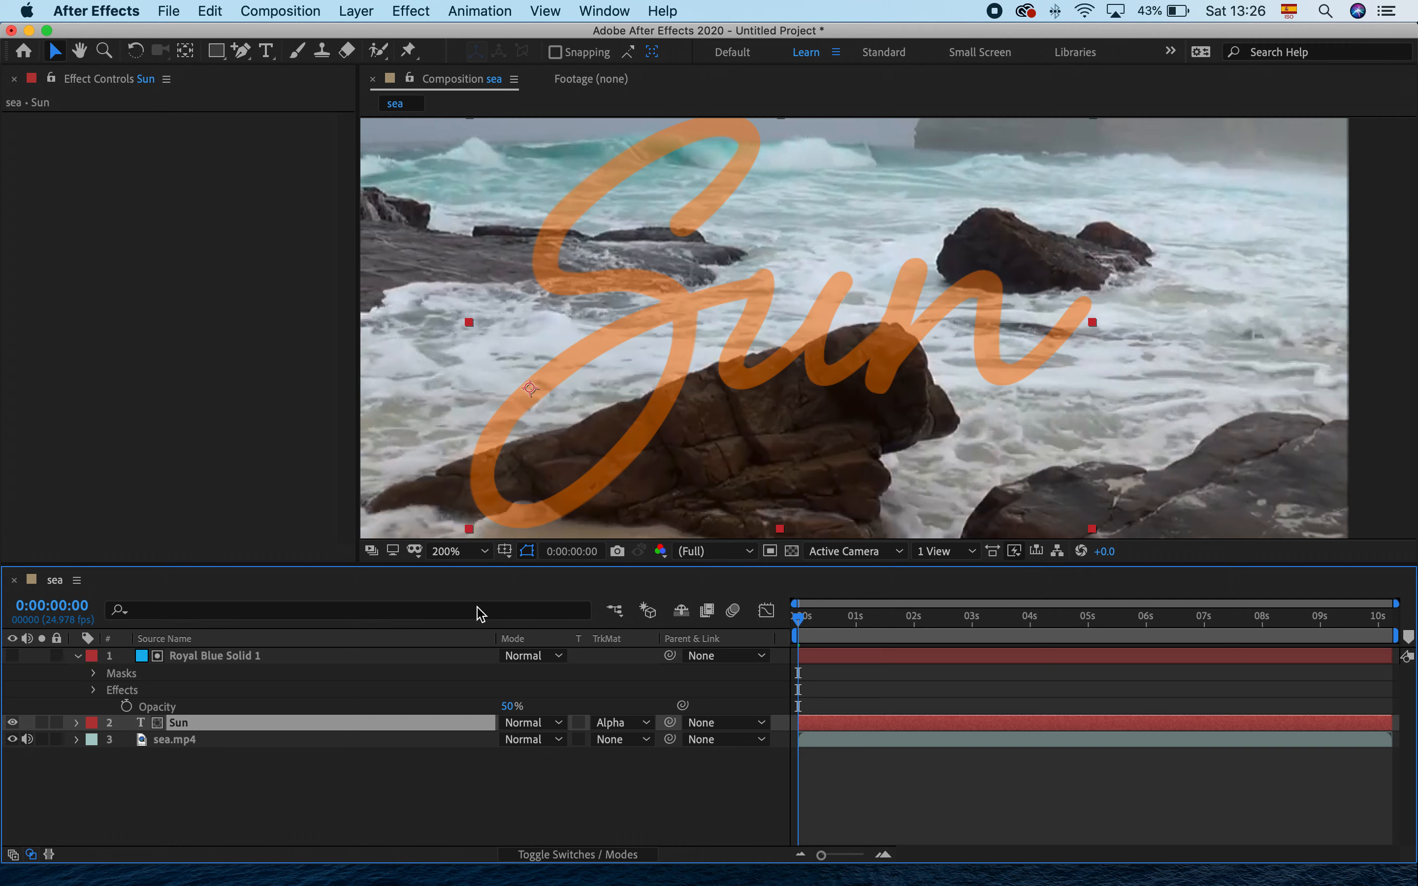
# Keyframe the Stroke effect's End at 0% on Royal Blue Solid 1 at the start of the composition.
pyautogui.click(273, 657)
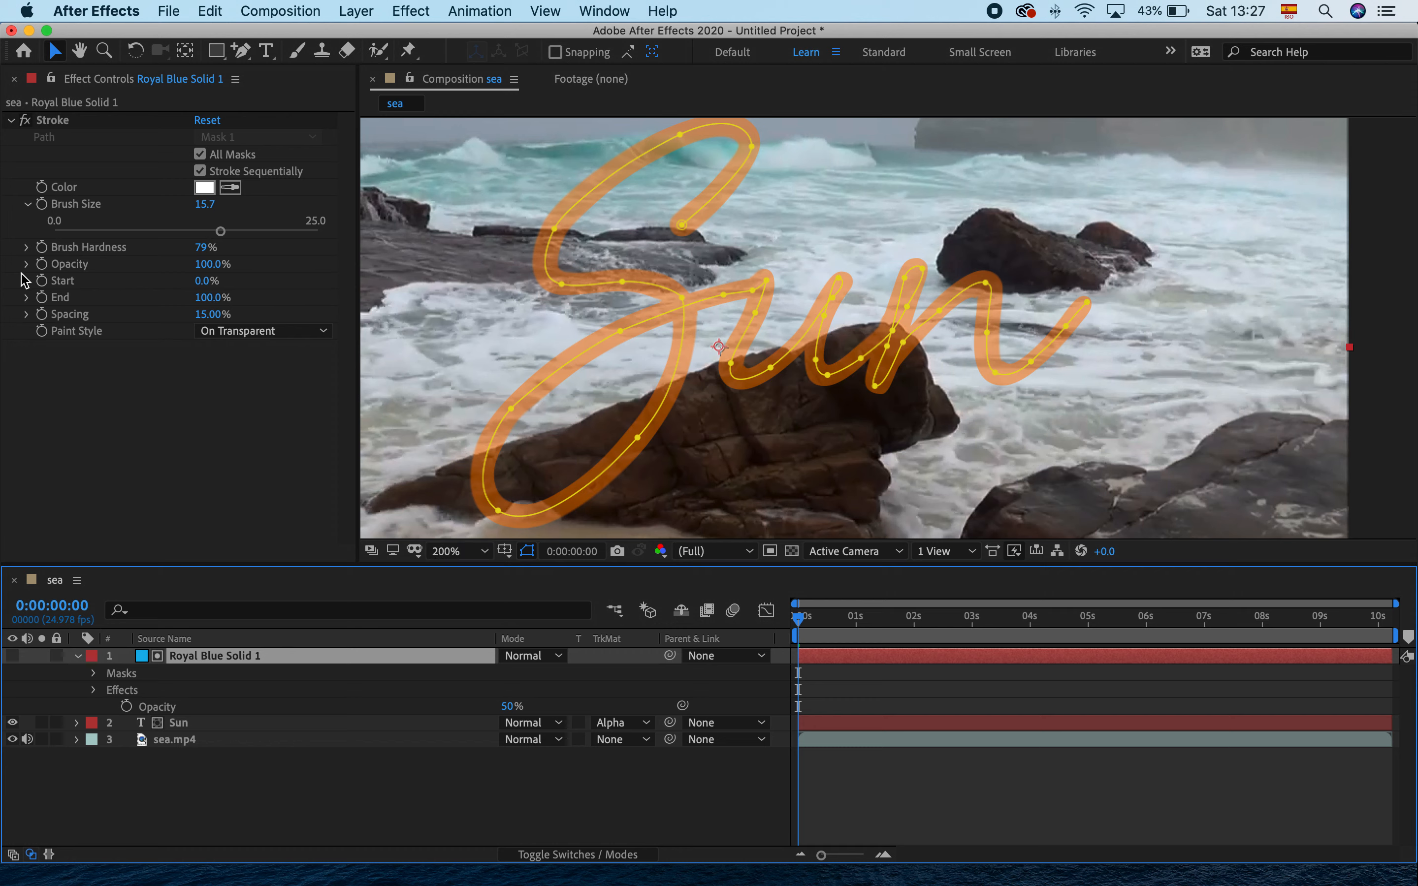
pyautogui.click(28, 301)
pyautogui.click(27, 298)
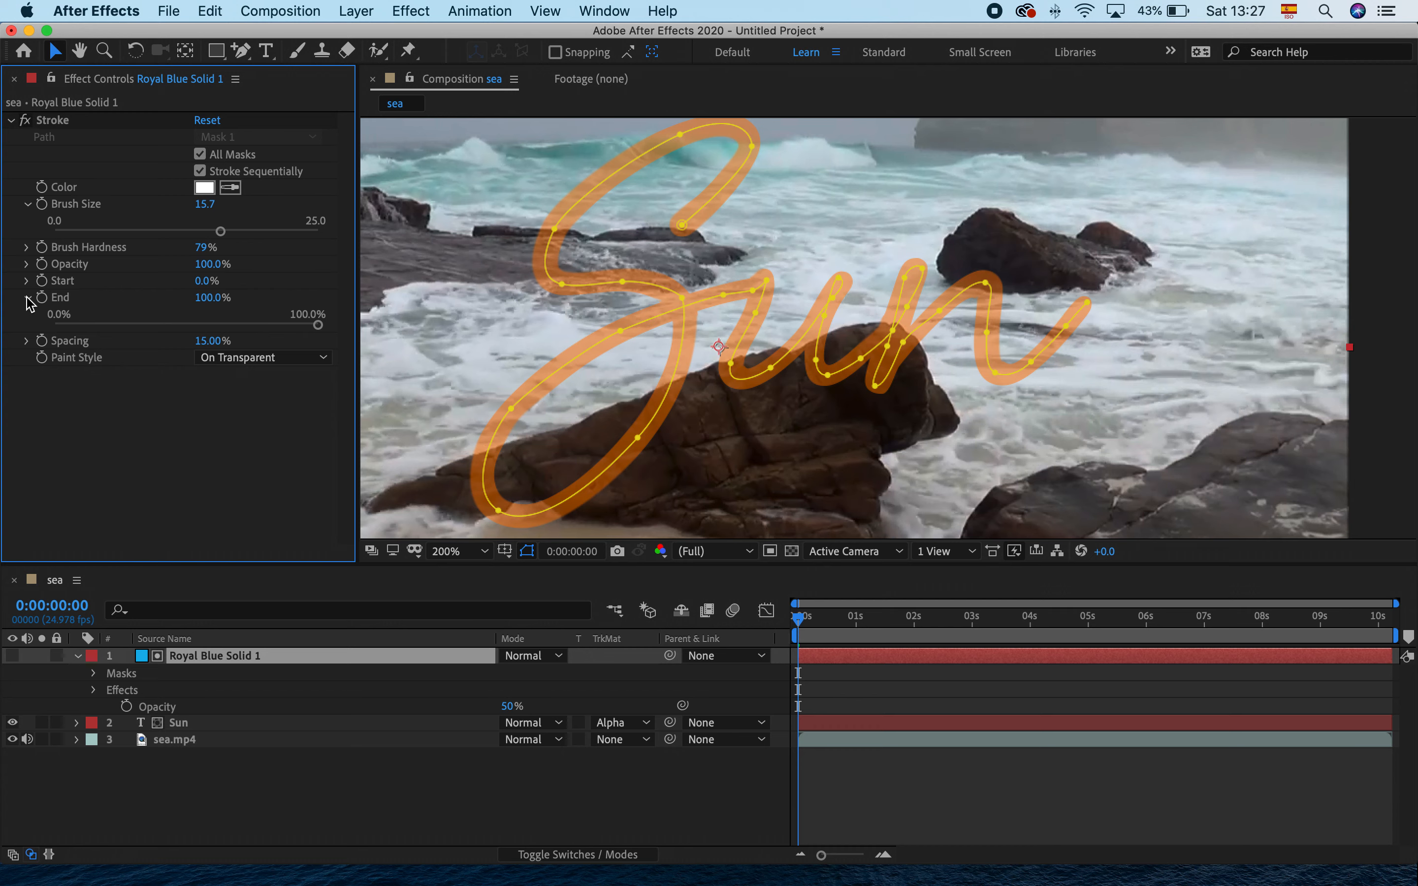
pyautogui.click(41, 300)
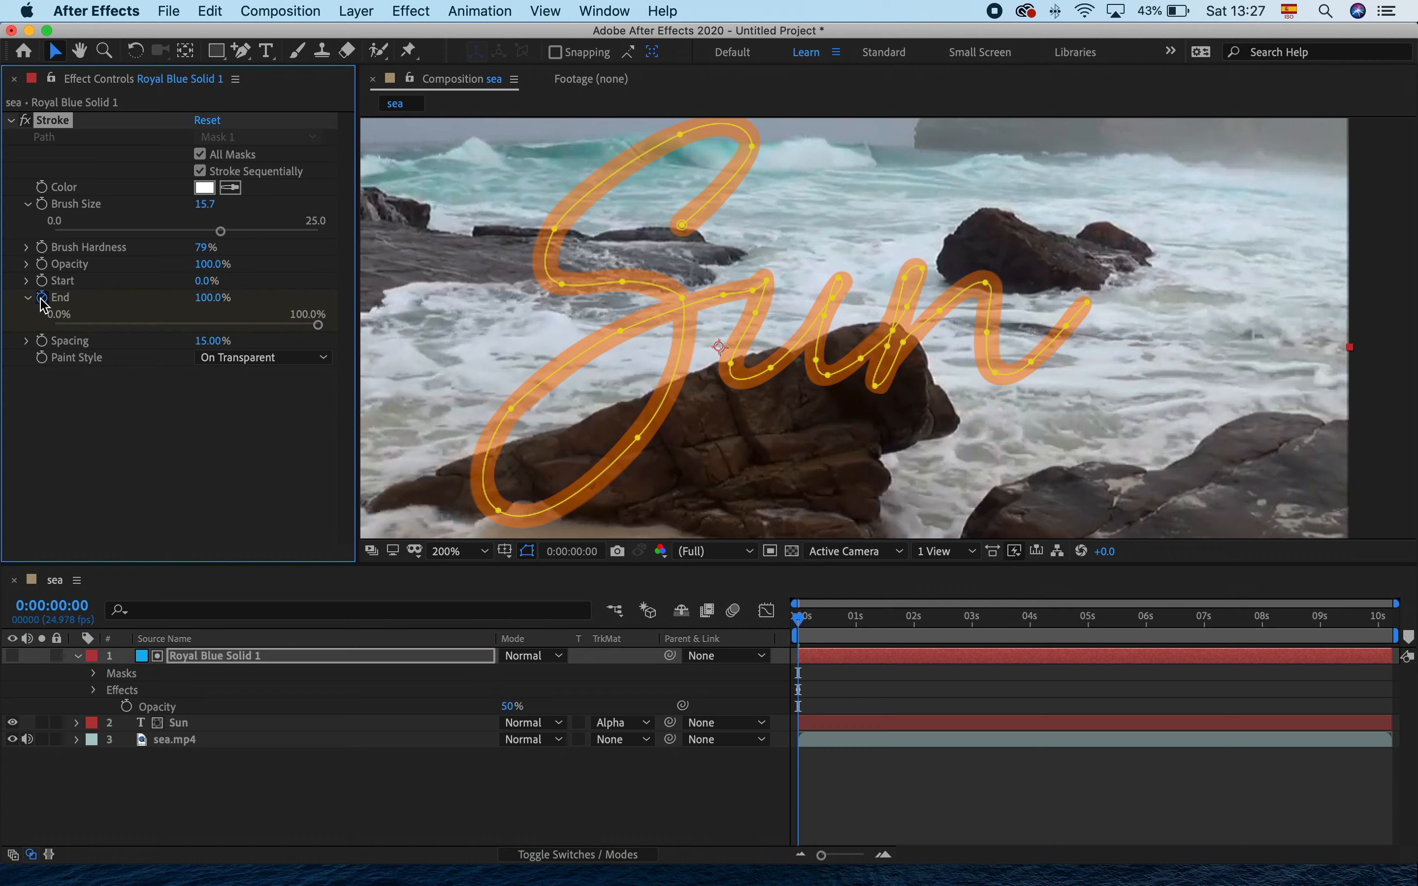
pyautogui.click(210, 298)
pyautogui.write('0')
pyautogui.press('Return')
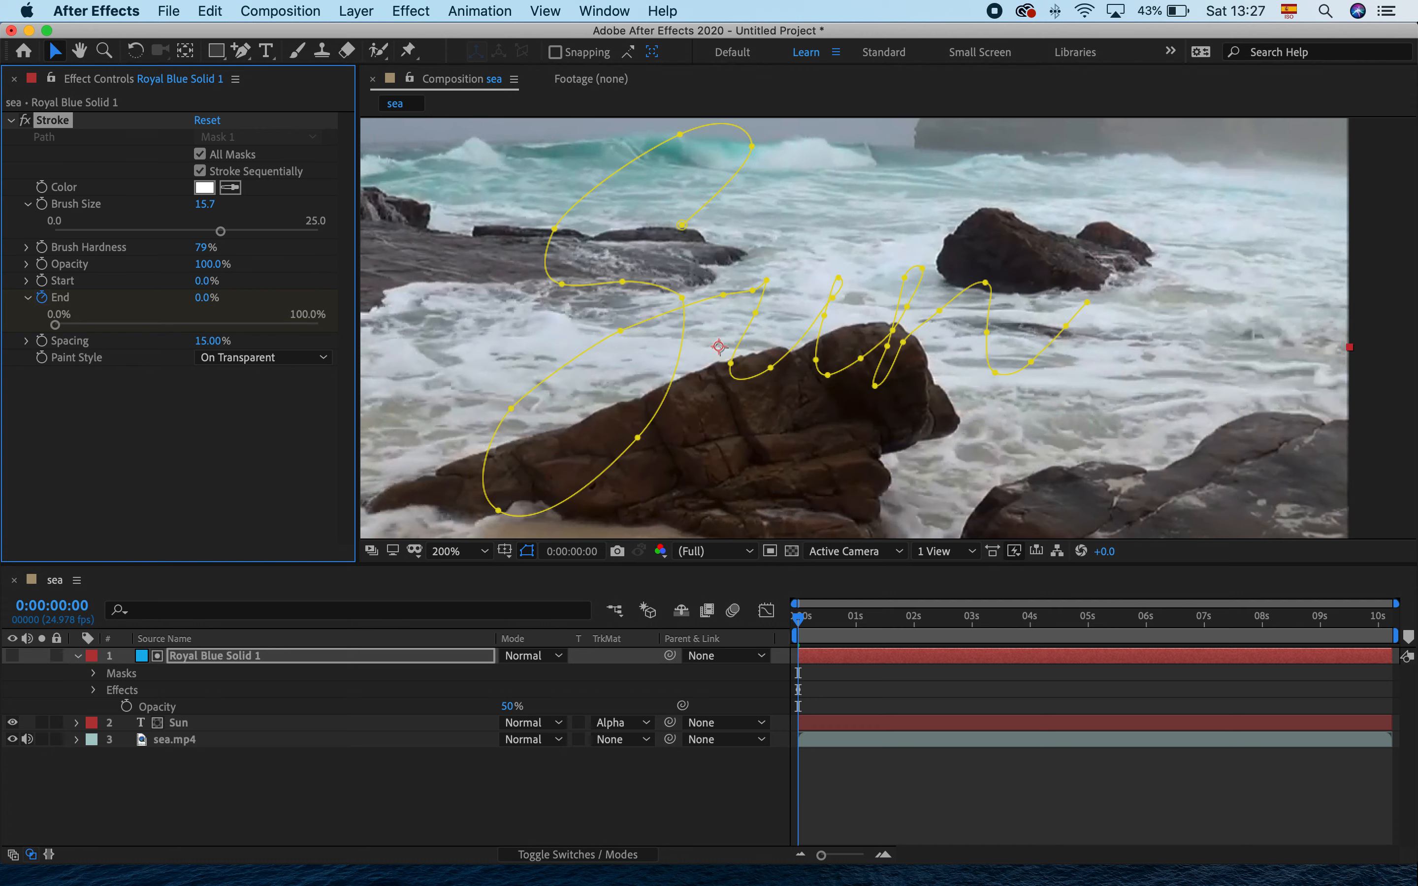
# Add a second keyframe for the Stroke's End at 0:00:06:24 with a value of 100%.
pyautogui.moveTo(798, 619); pyautogui.dragTo(1202, 653)
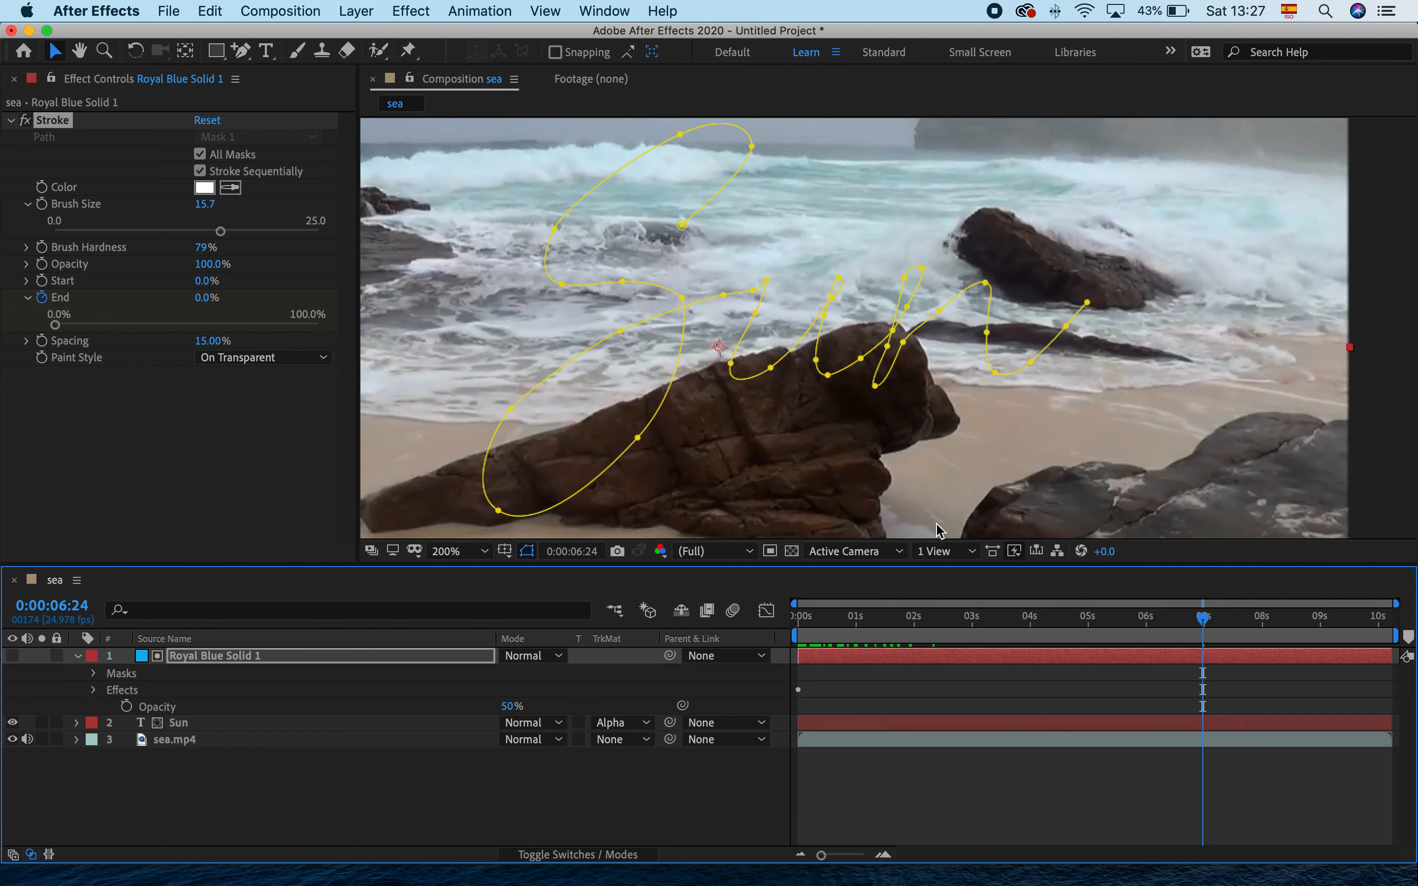
pyautogui.click(205, 299)
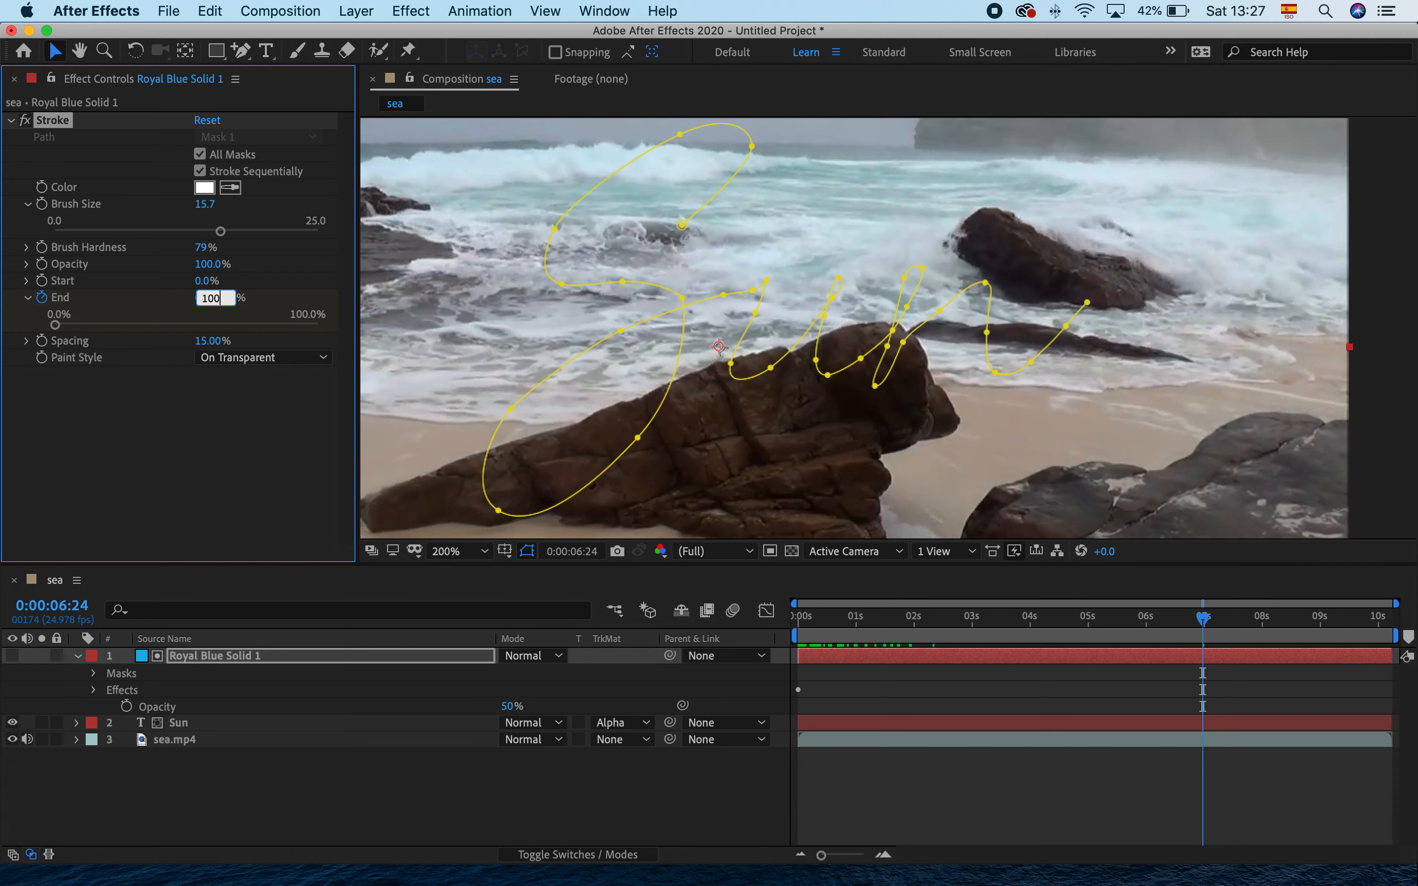
pyautogui.press('Return')
# Return to the composition's first frame, deselect all layers and preview the handwriting animation.
pyautogui.moveTo(1205, 617)
pyautogui.mouseDown()
pyautogui.moveTo(785, 659)
pyautogui.moveTo(1091, 686)
pyautogui.moveTo(1203, 674)
pyautogui.moveTo(1147, 688)
pyautogui.moveTo(788, 689)
pyautogui.mouseUp()
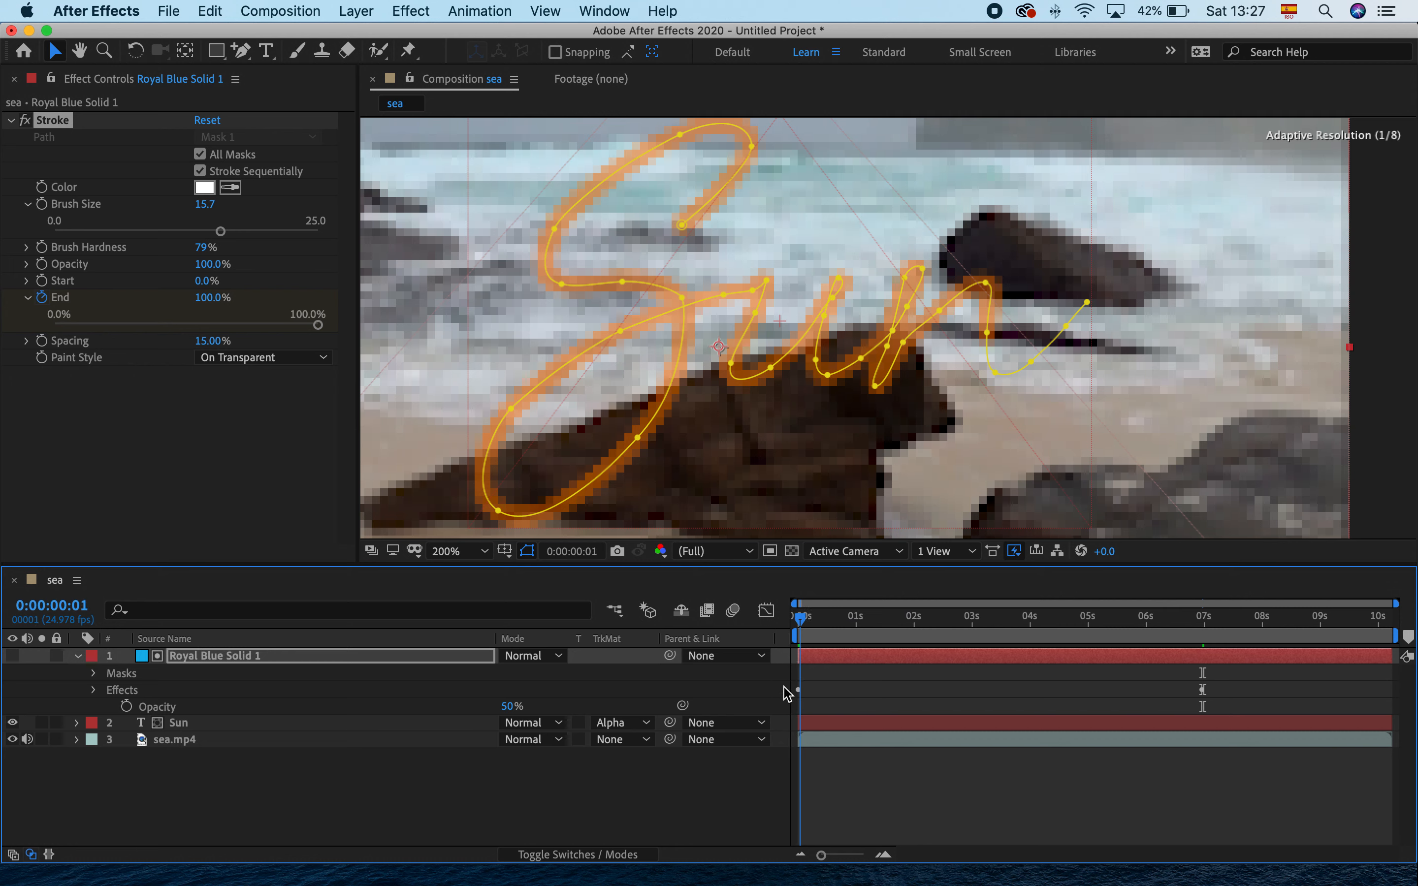
pyautogui.click(383, 795)
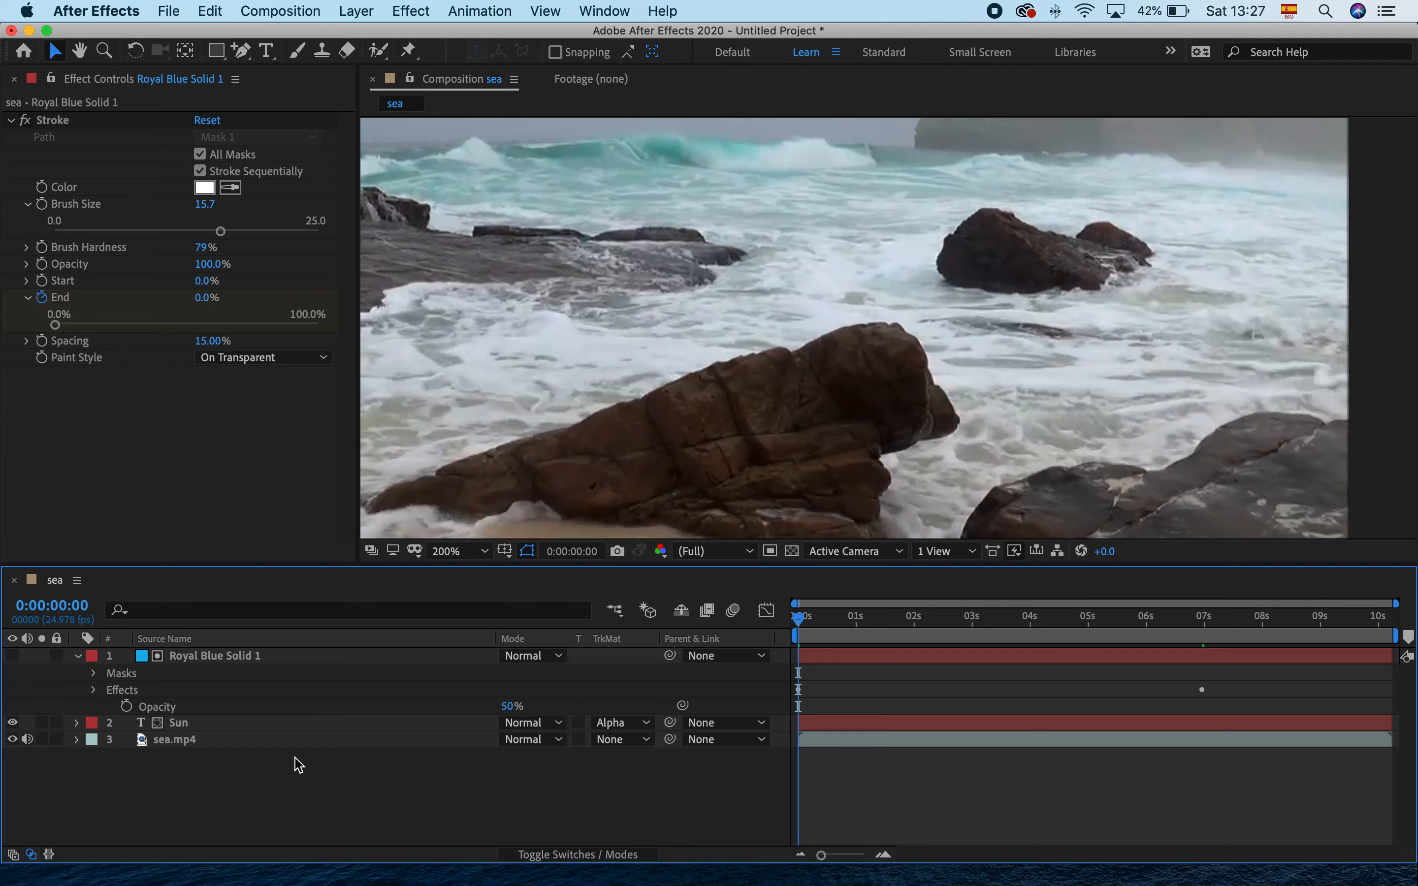
pyautogui.press('space')
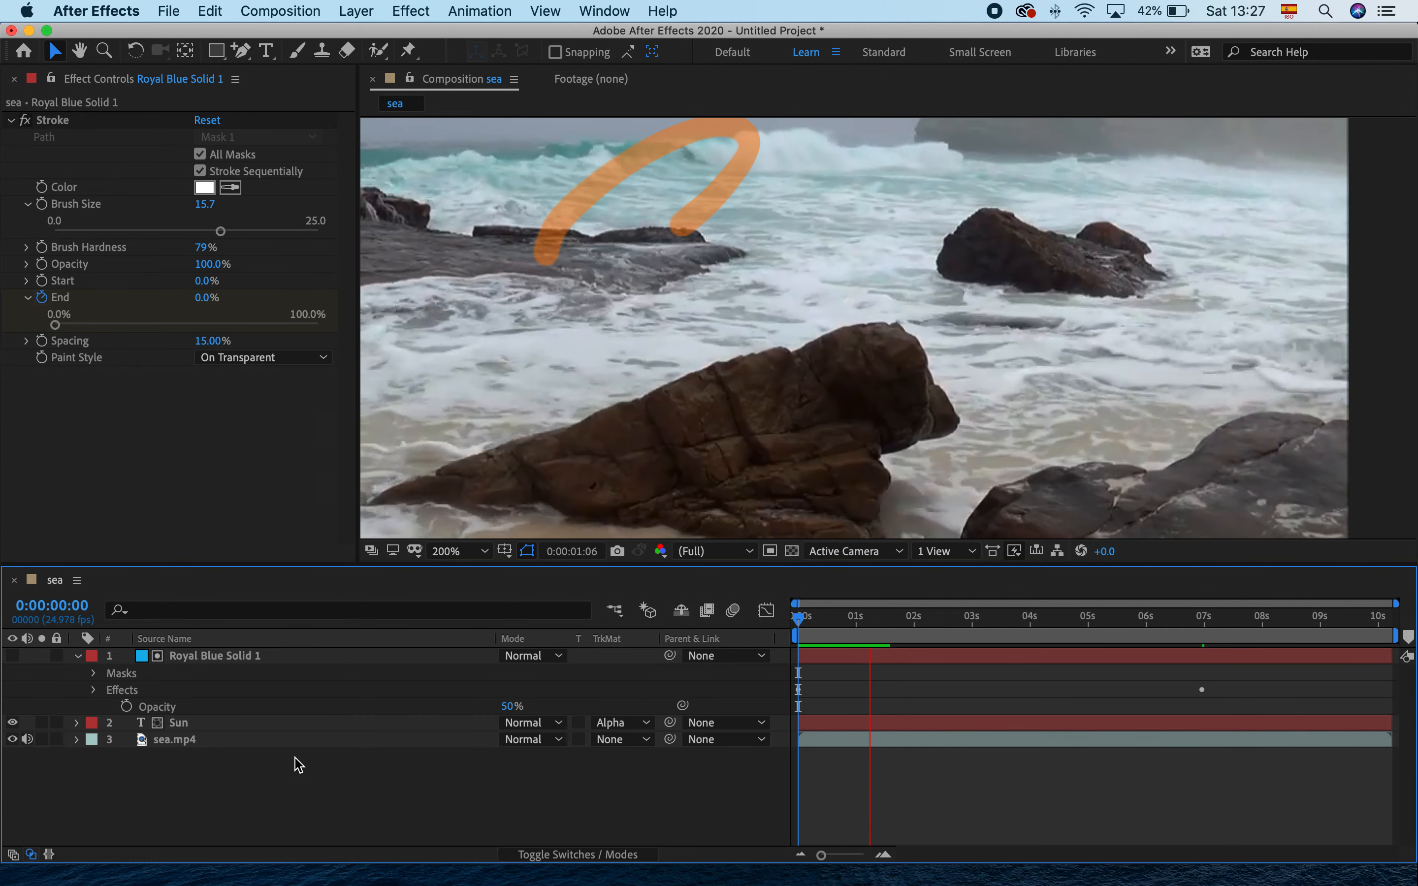